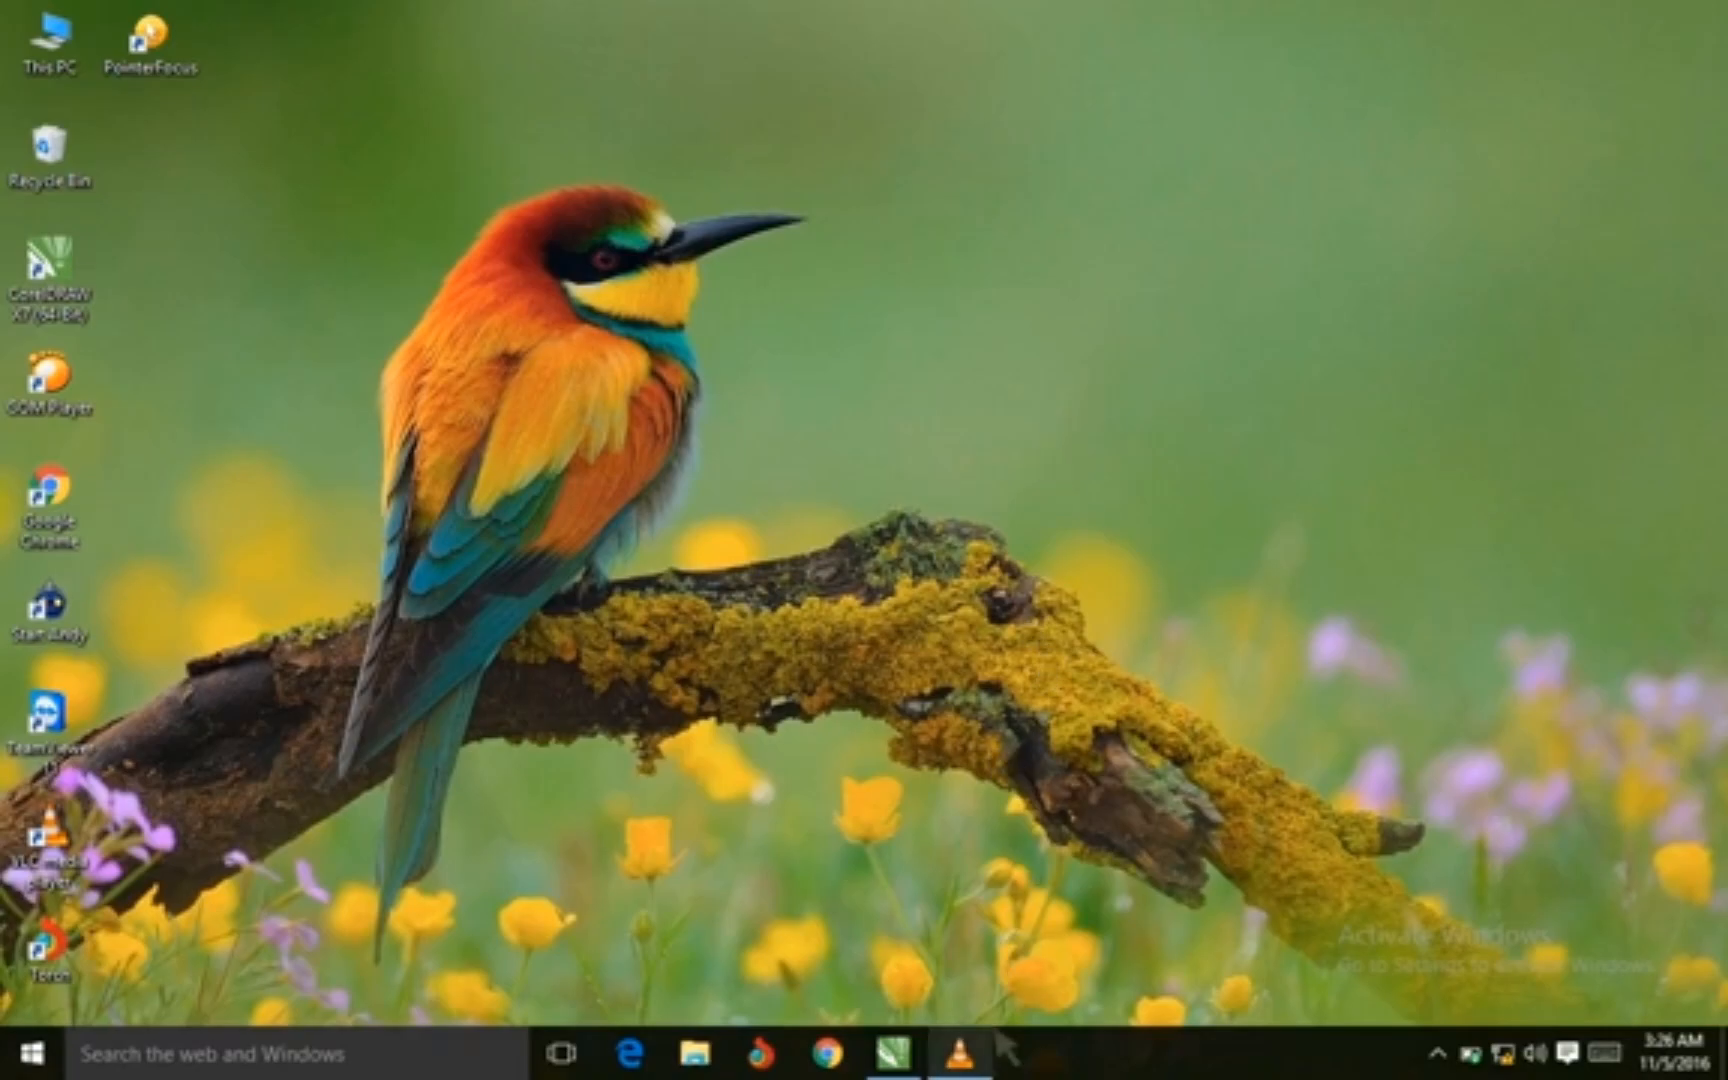
Open CorelDRAW and draw a circle about 7.5 inches across on the page with the Ellipse tool
click(915, 1050)
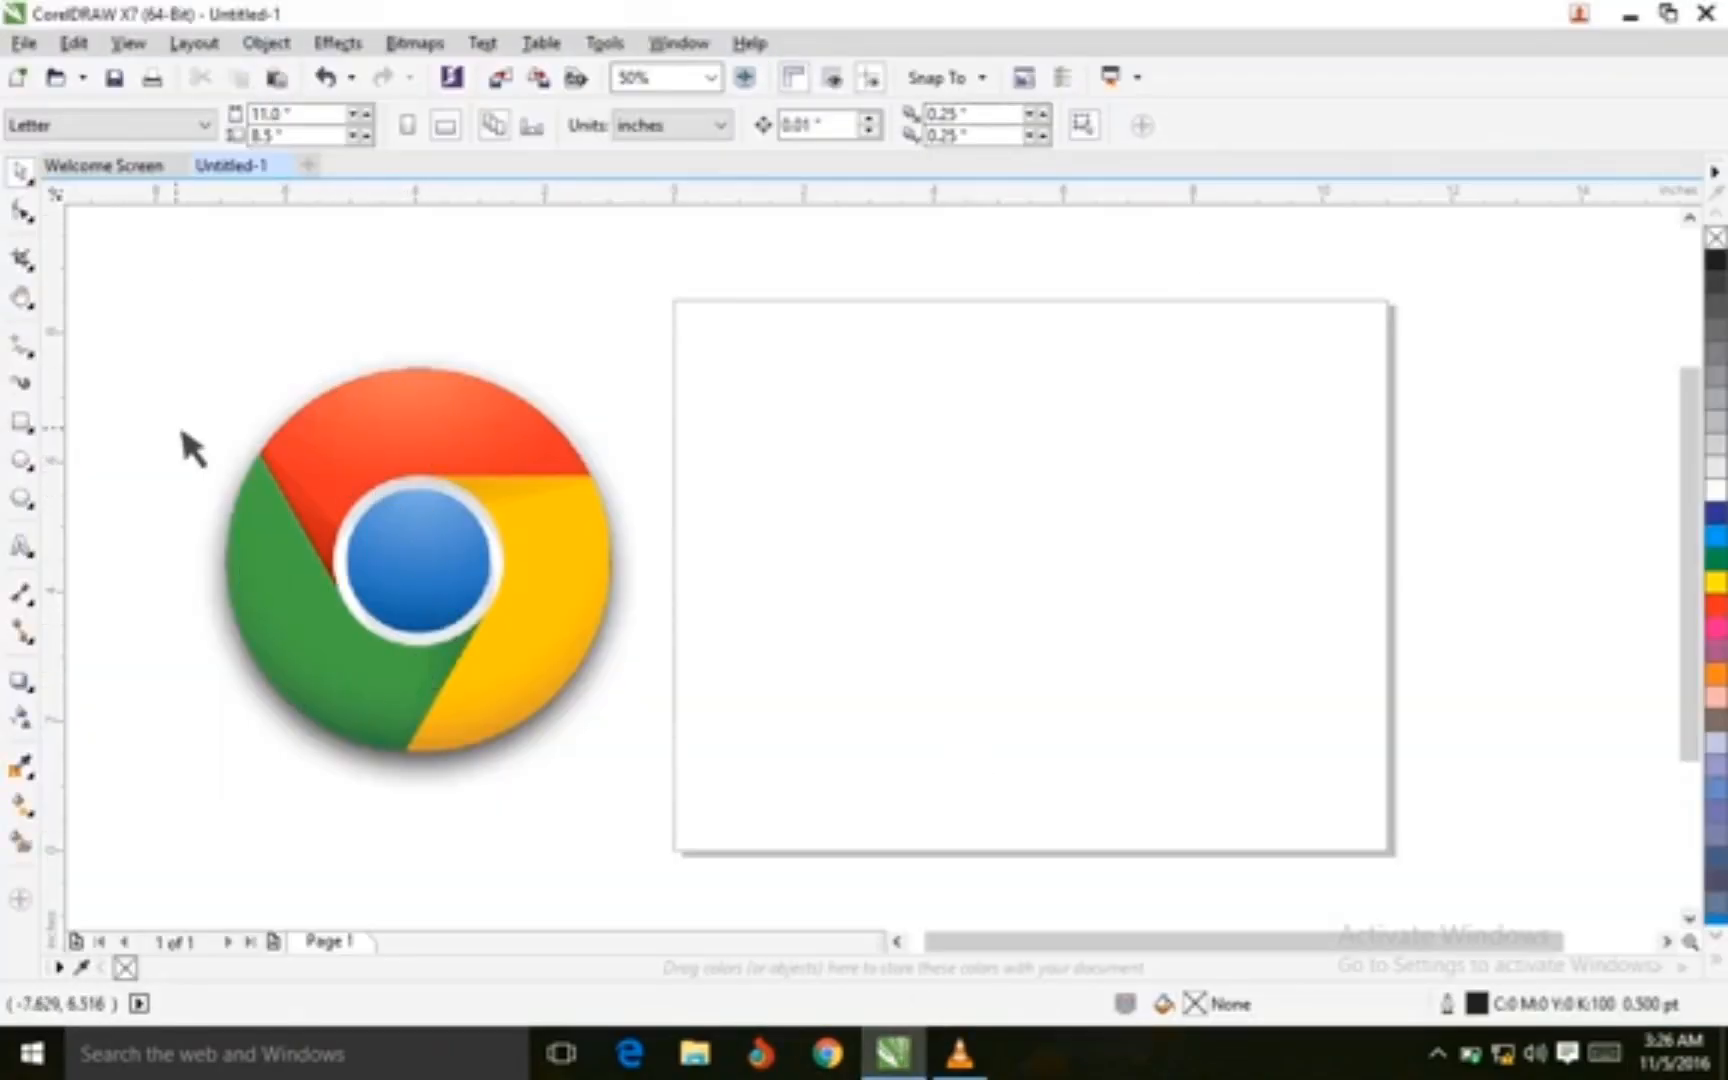
click(22, 460)
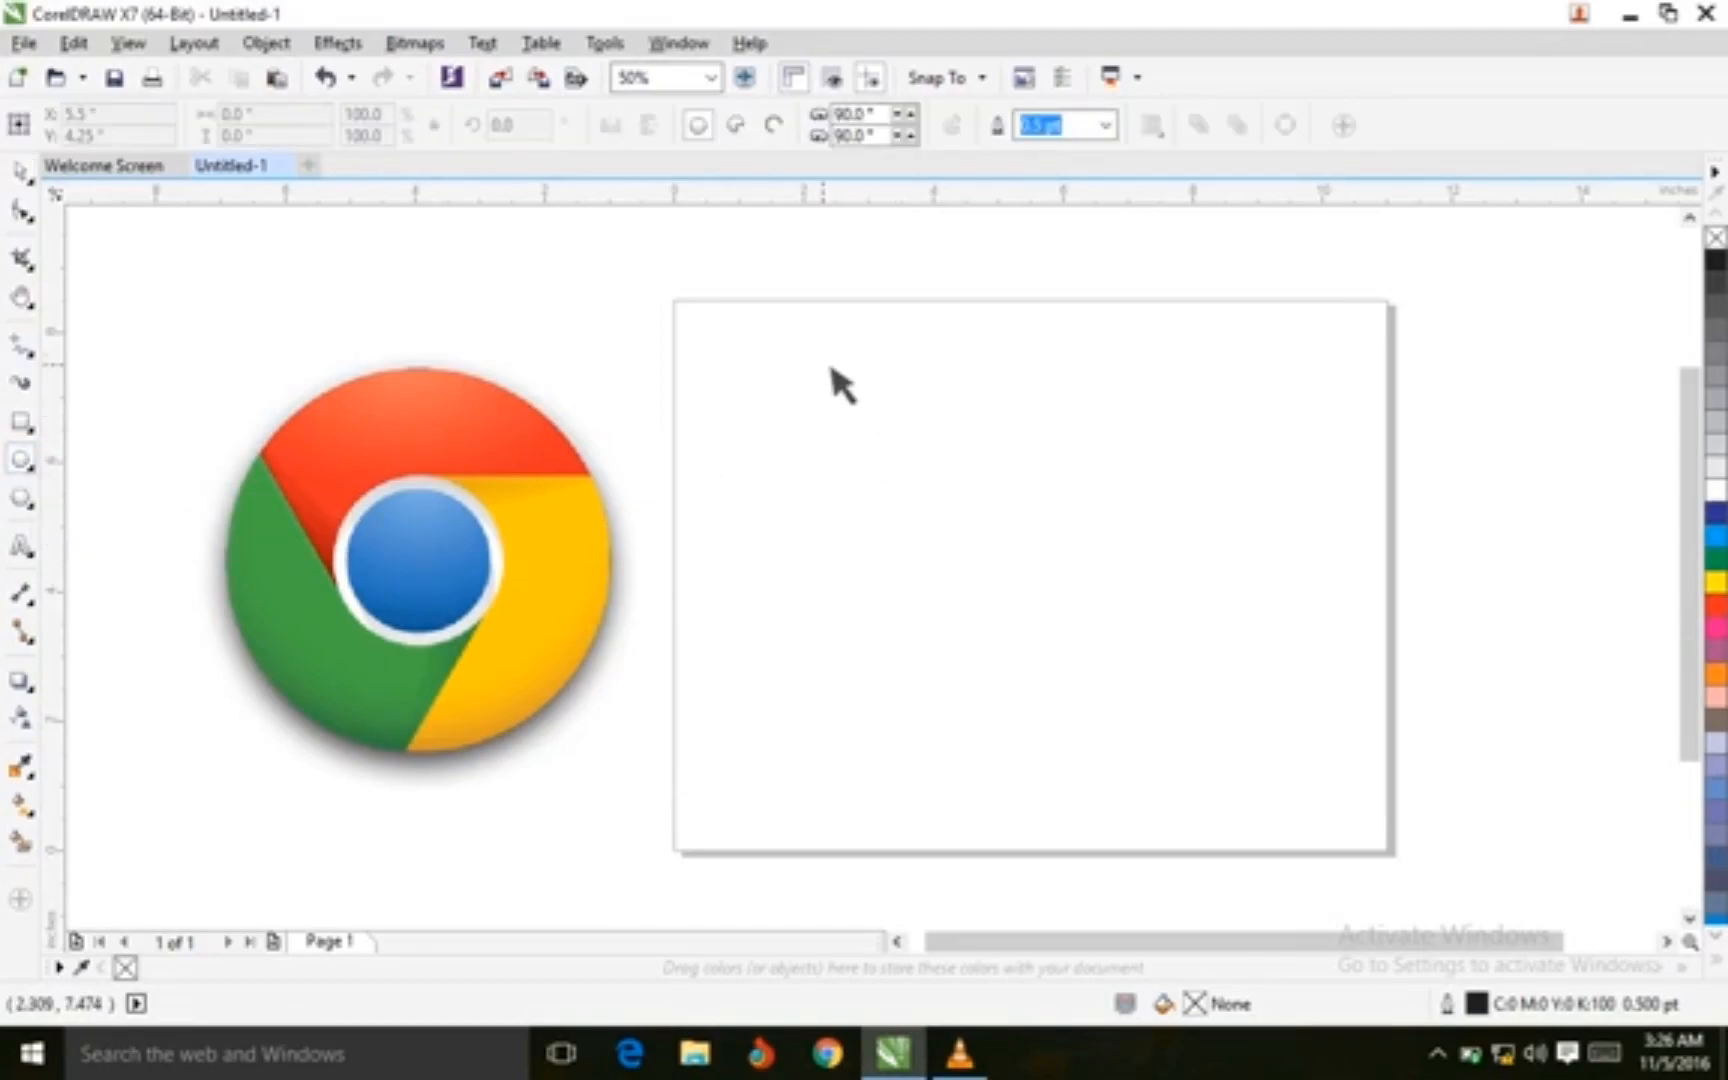
drag(806, 336, 1308, 841)
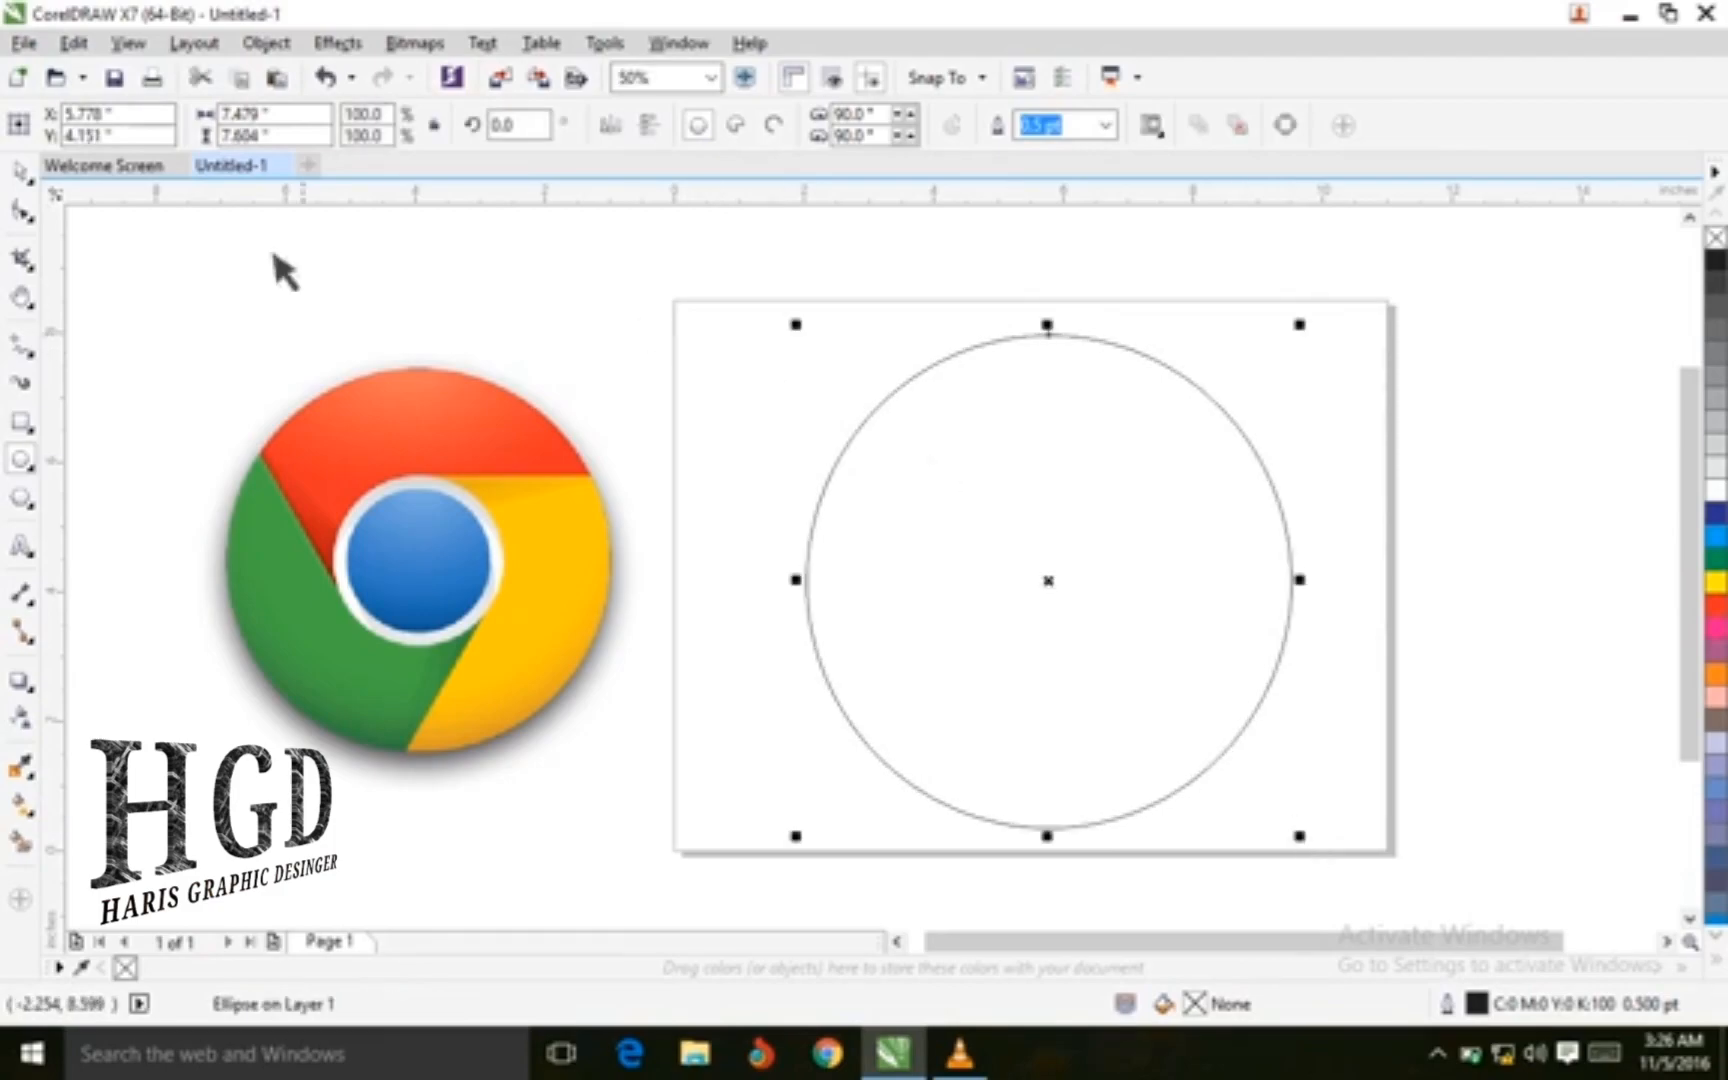
click(20, 172)
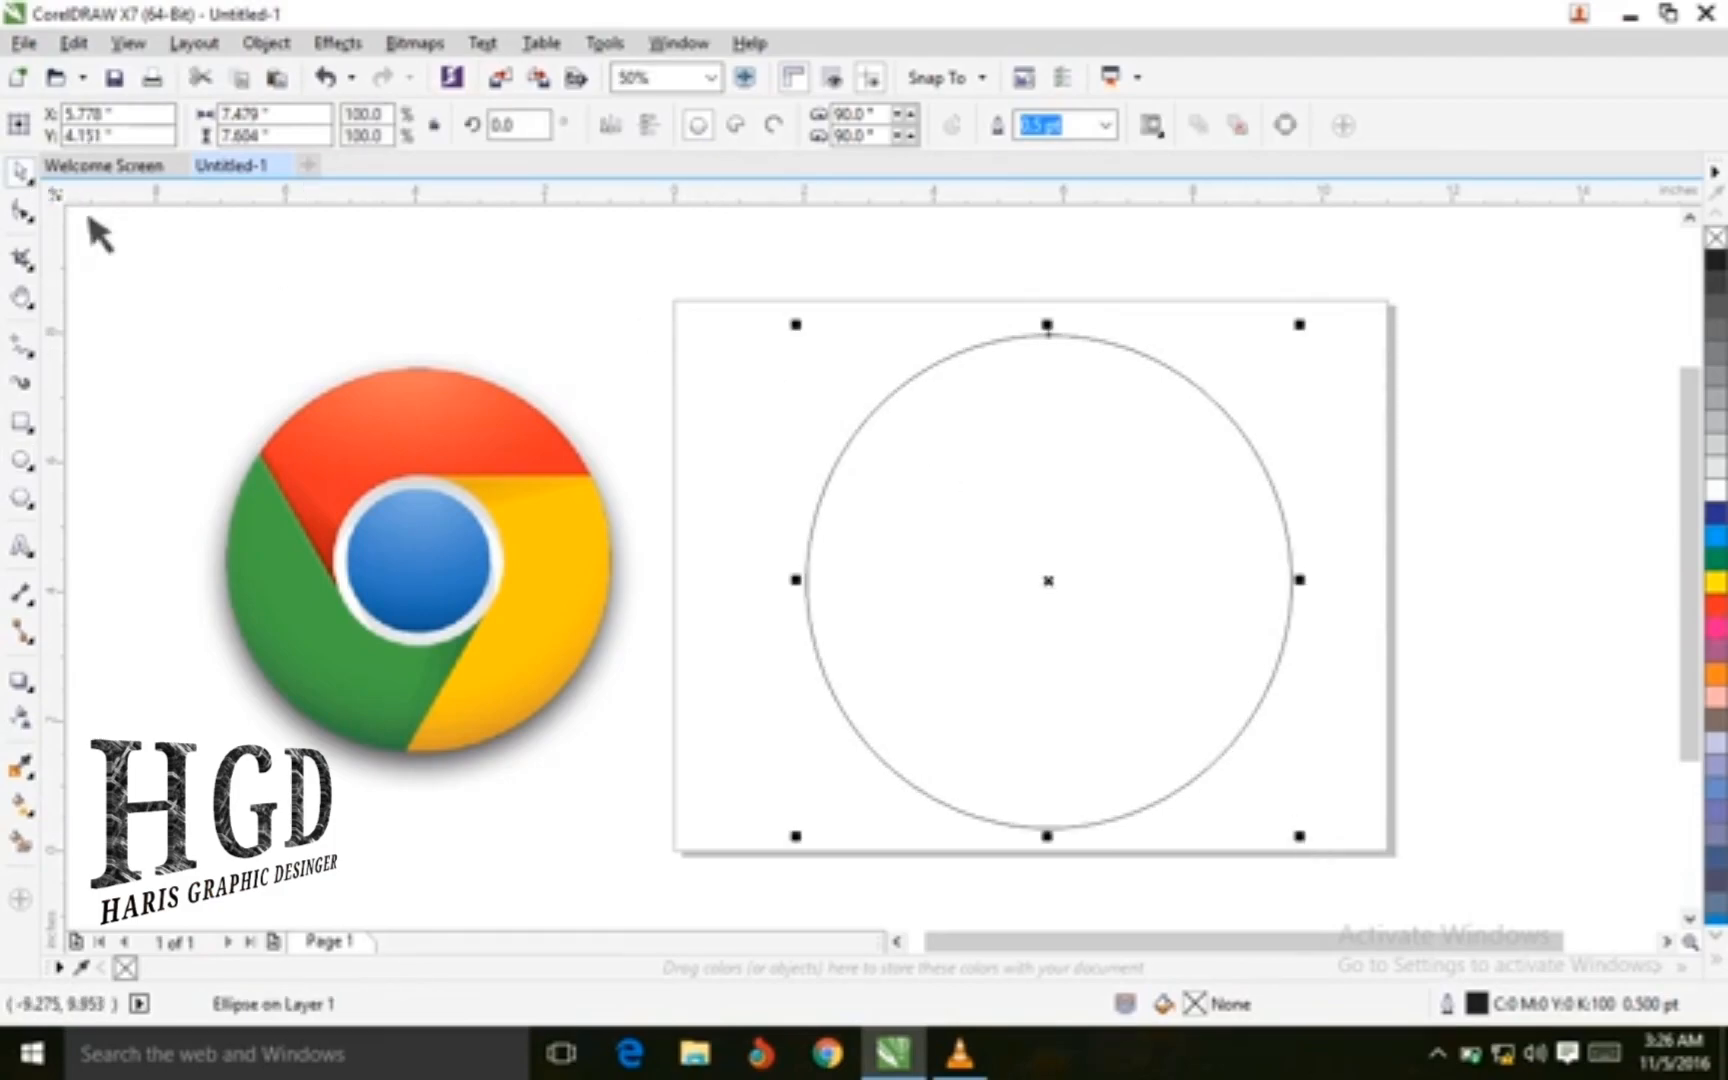
Copy and paste the circle, scale the copy down to about 2.3 inches, and duplicate it enlarged to about 2.7 inches
right_click(1124, 484)
click(1230, 558)
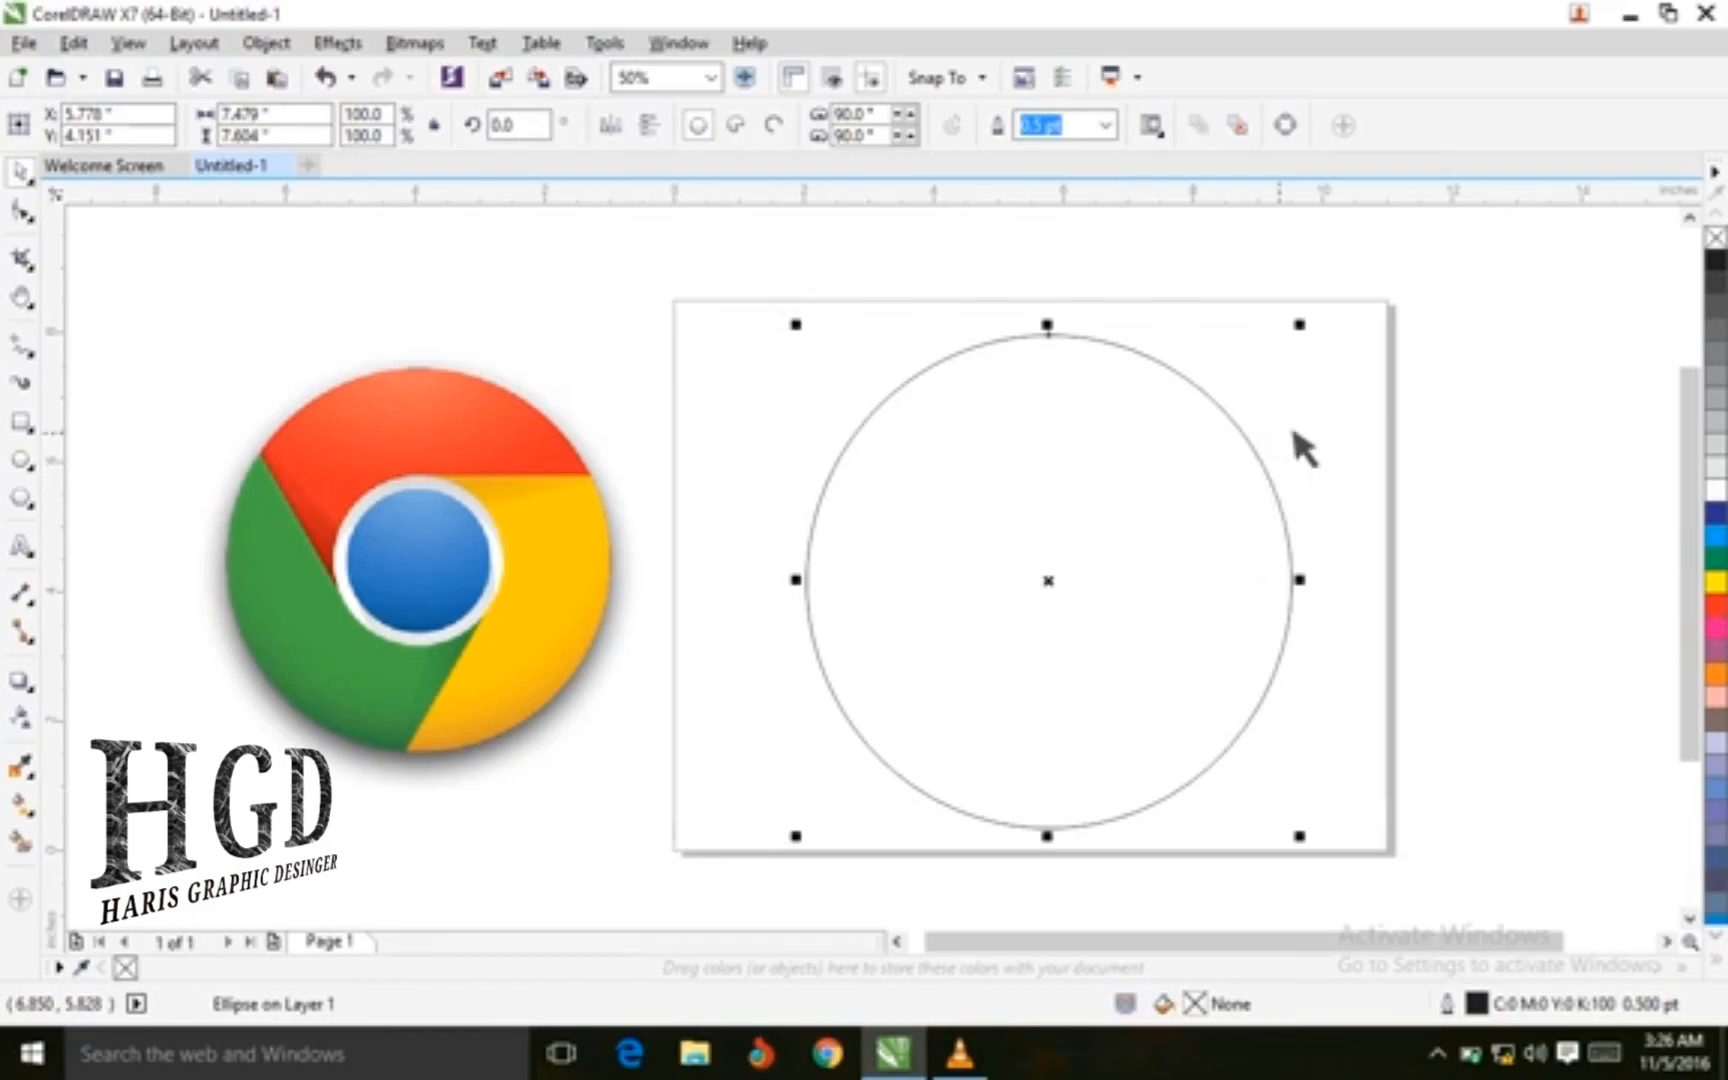
click(1346, 432)
right_click(1336, 422)
click(1400, 586)
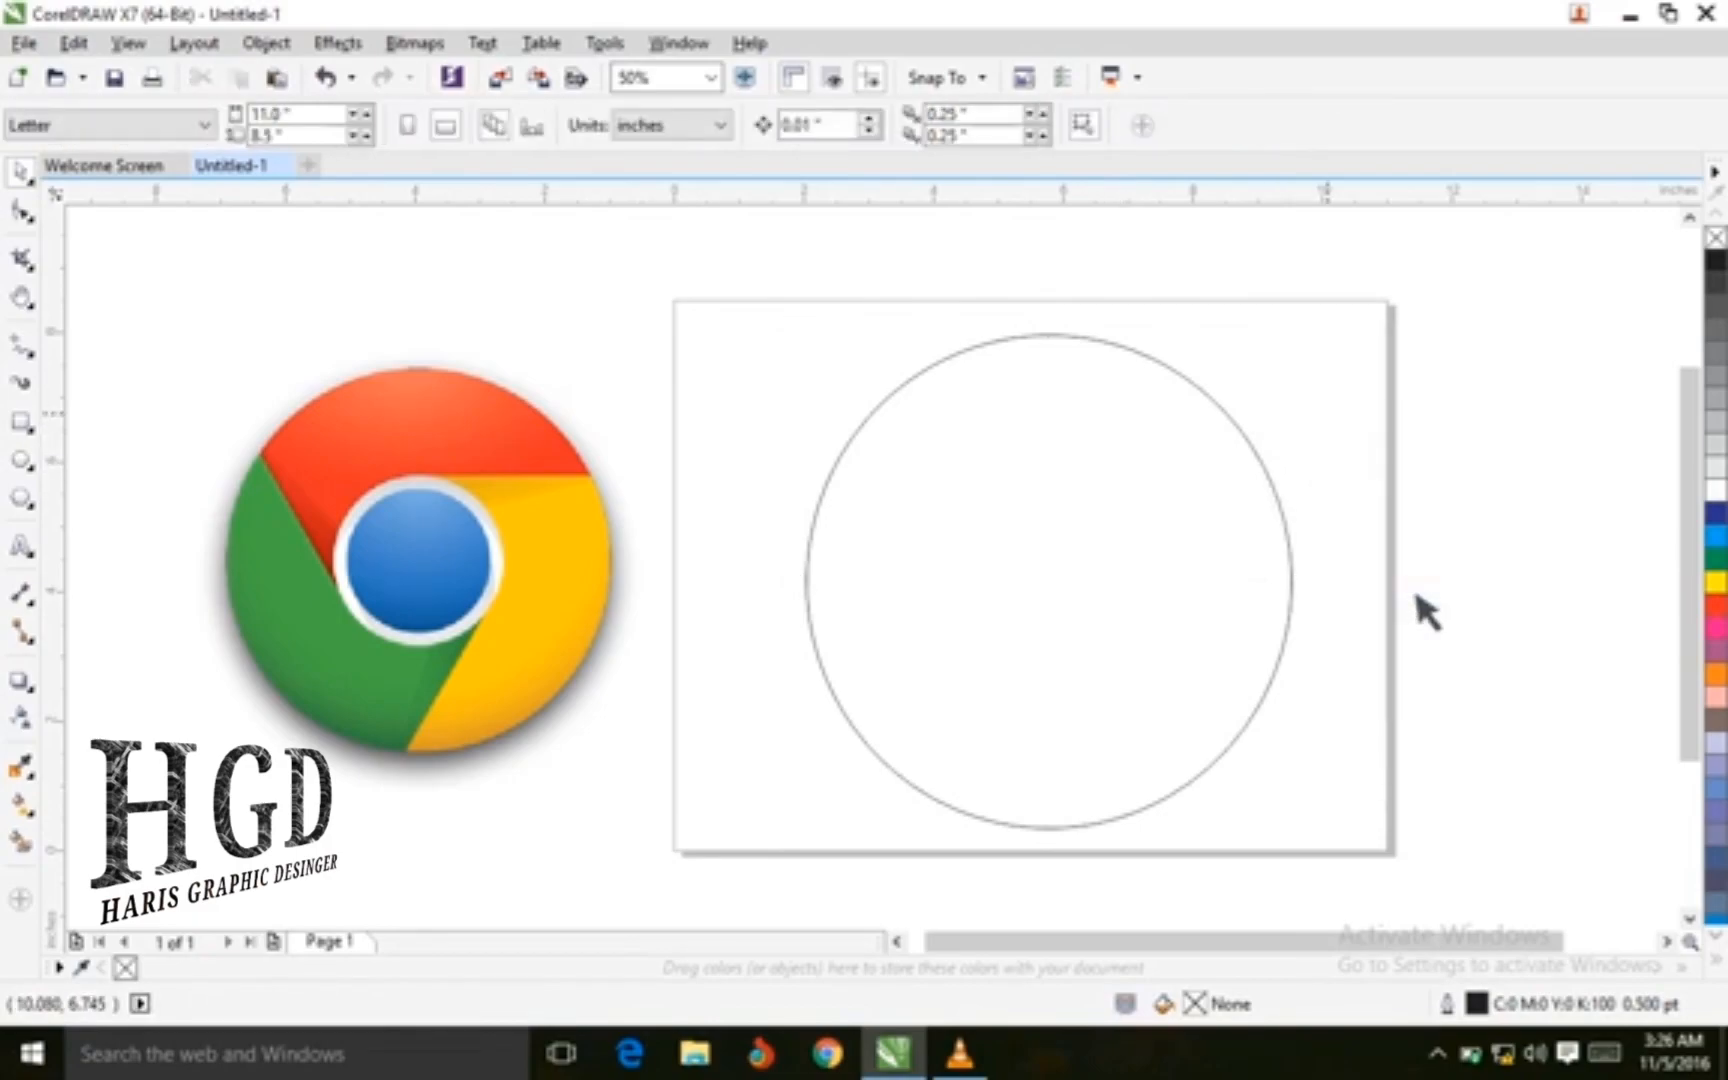
drag(1303, 327, 983, 684)
drag(906, 764, 1048, 582)
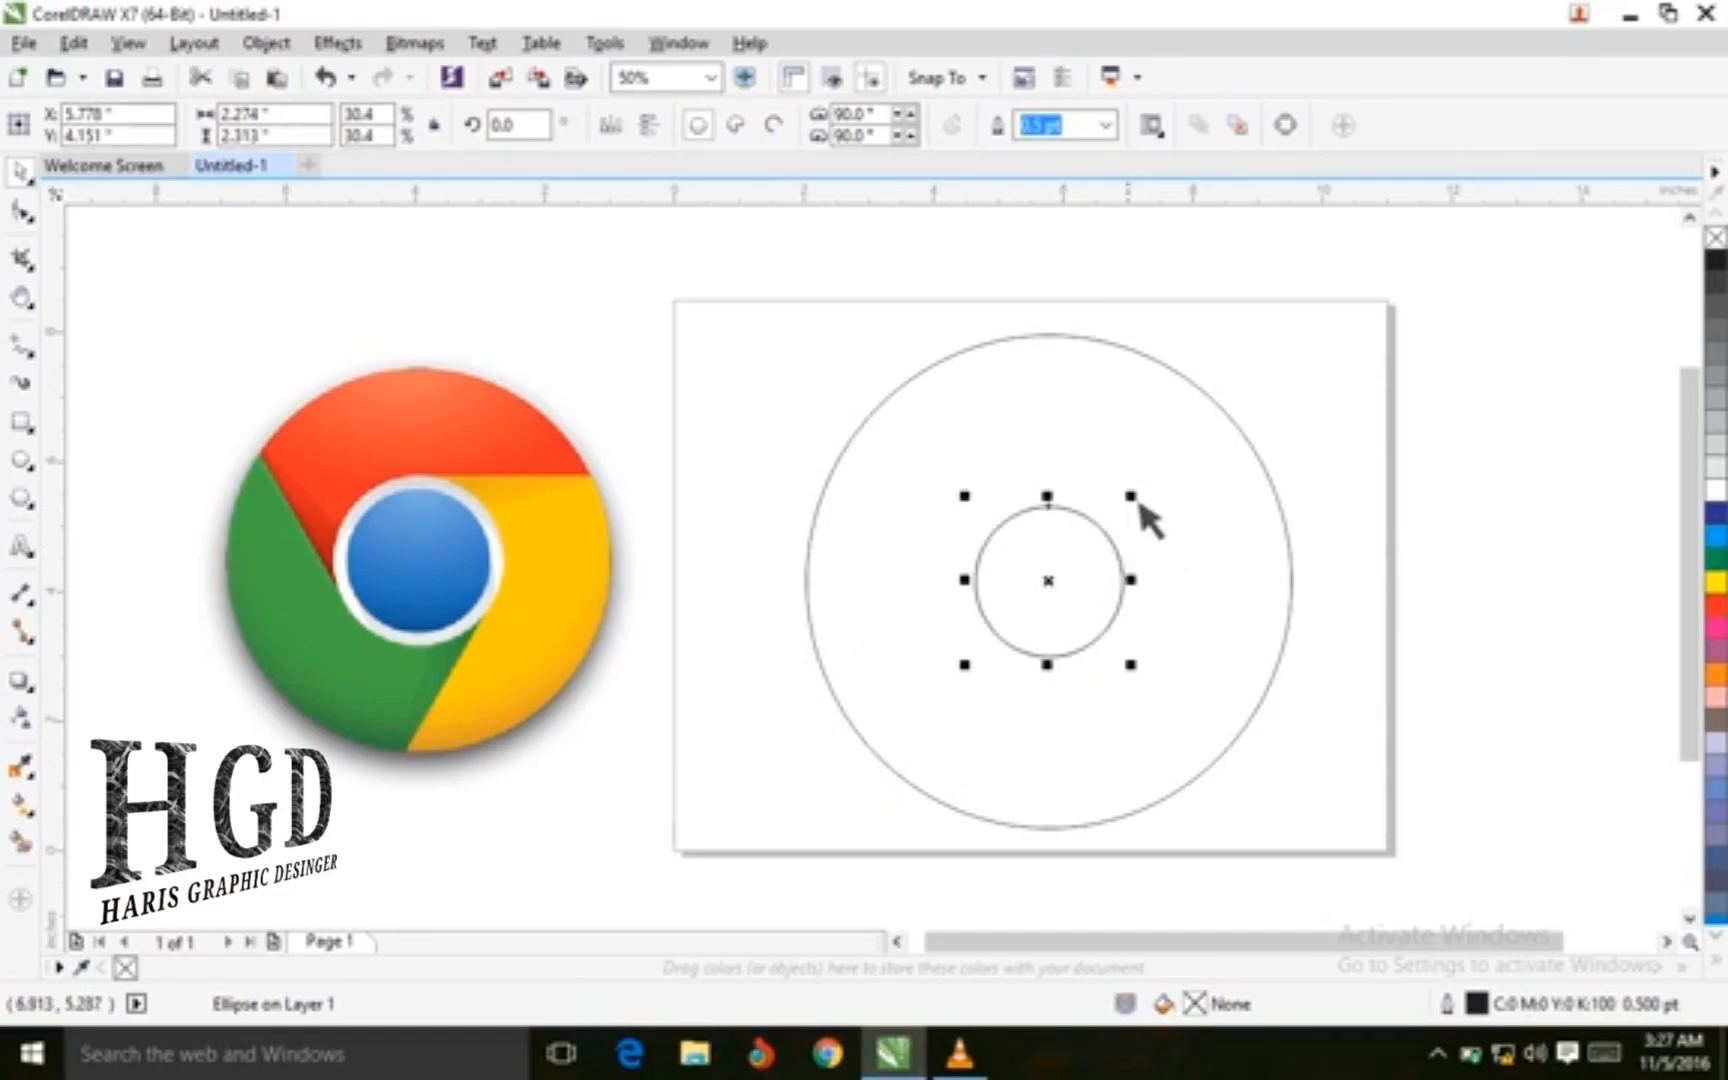
drag(1141, 495, 1190, 467)
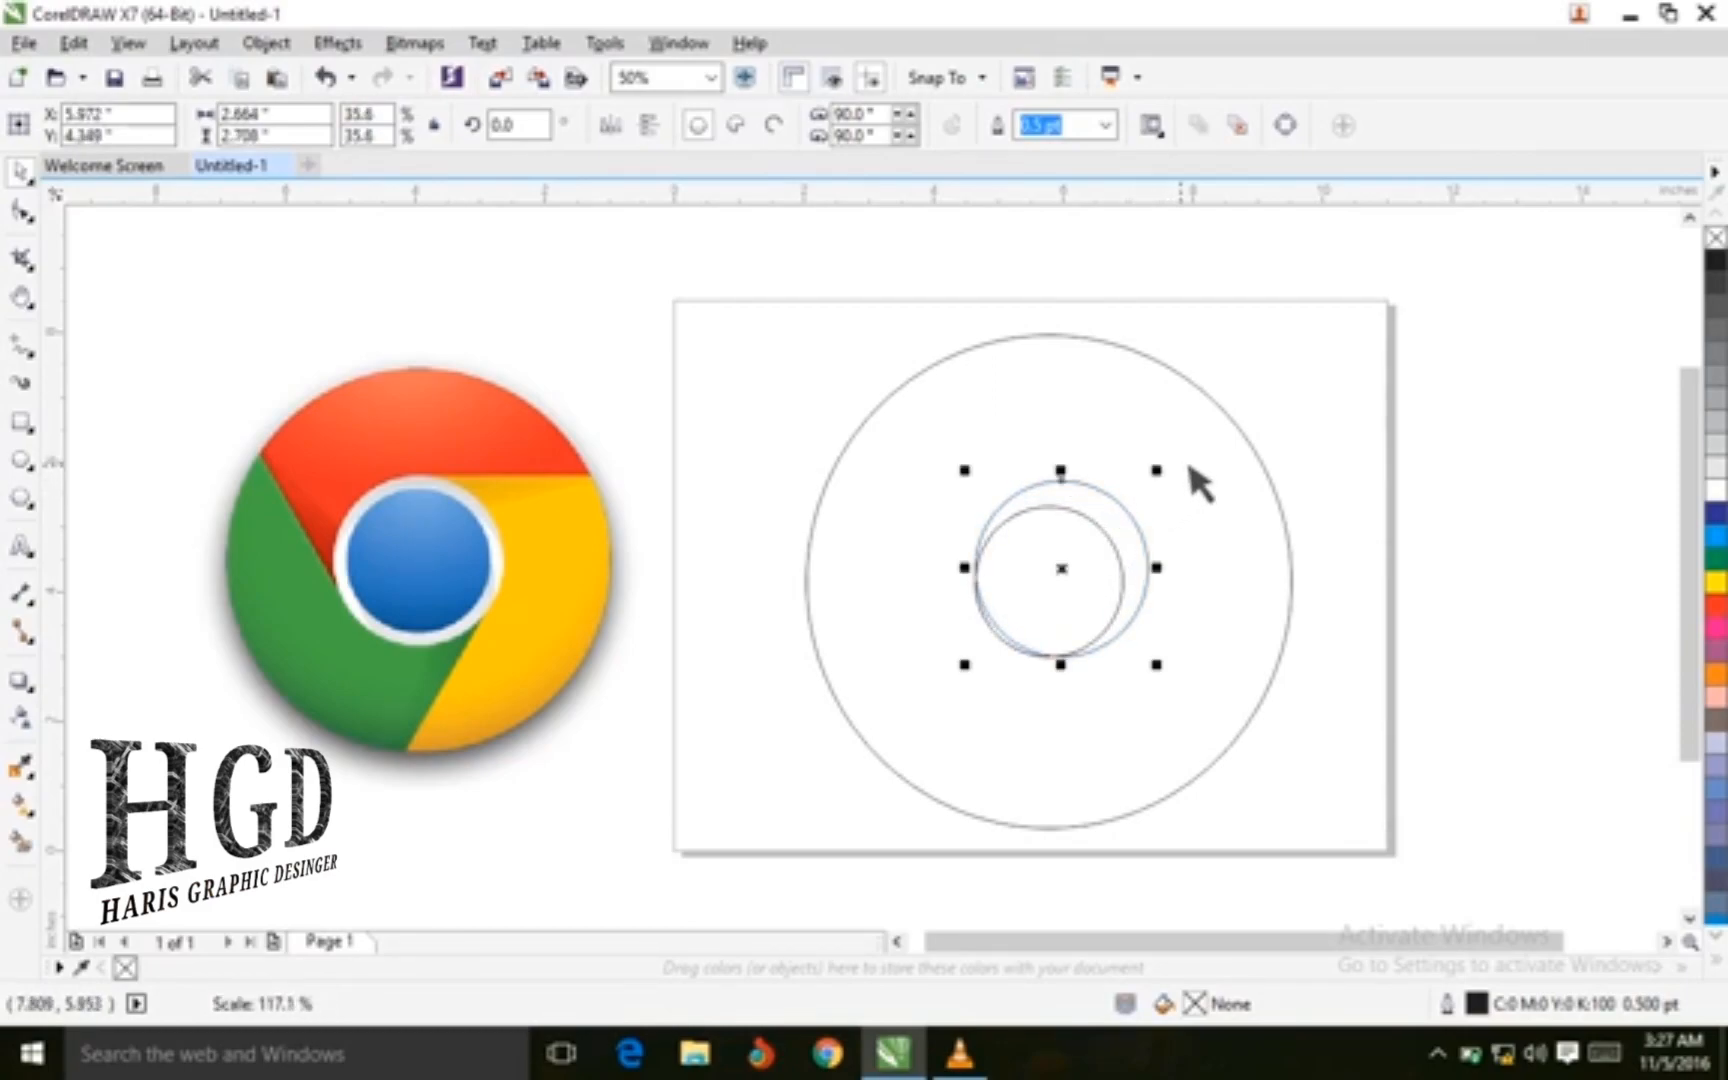
Center the large outer circle on the page
click(1017, 338)
click(266, 44)
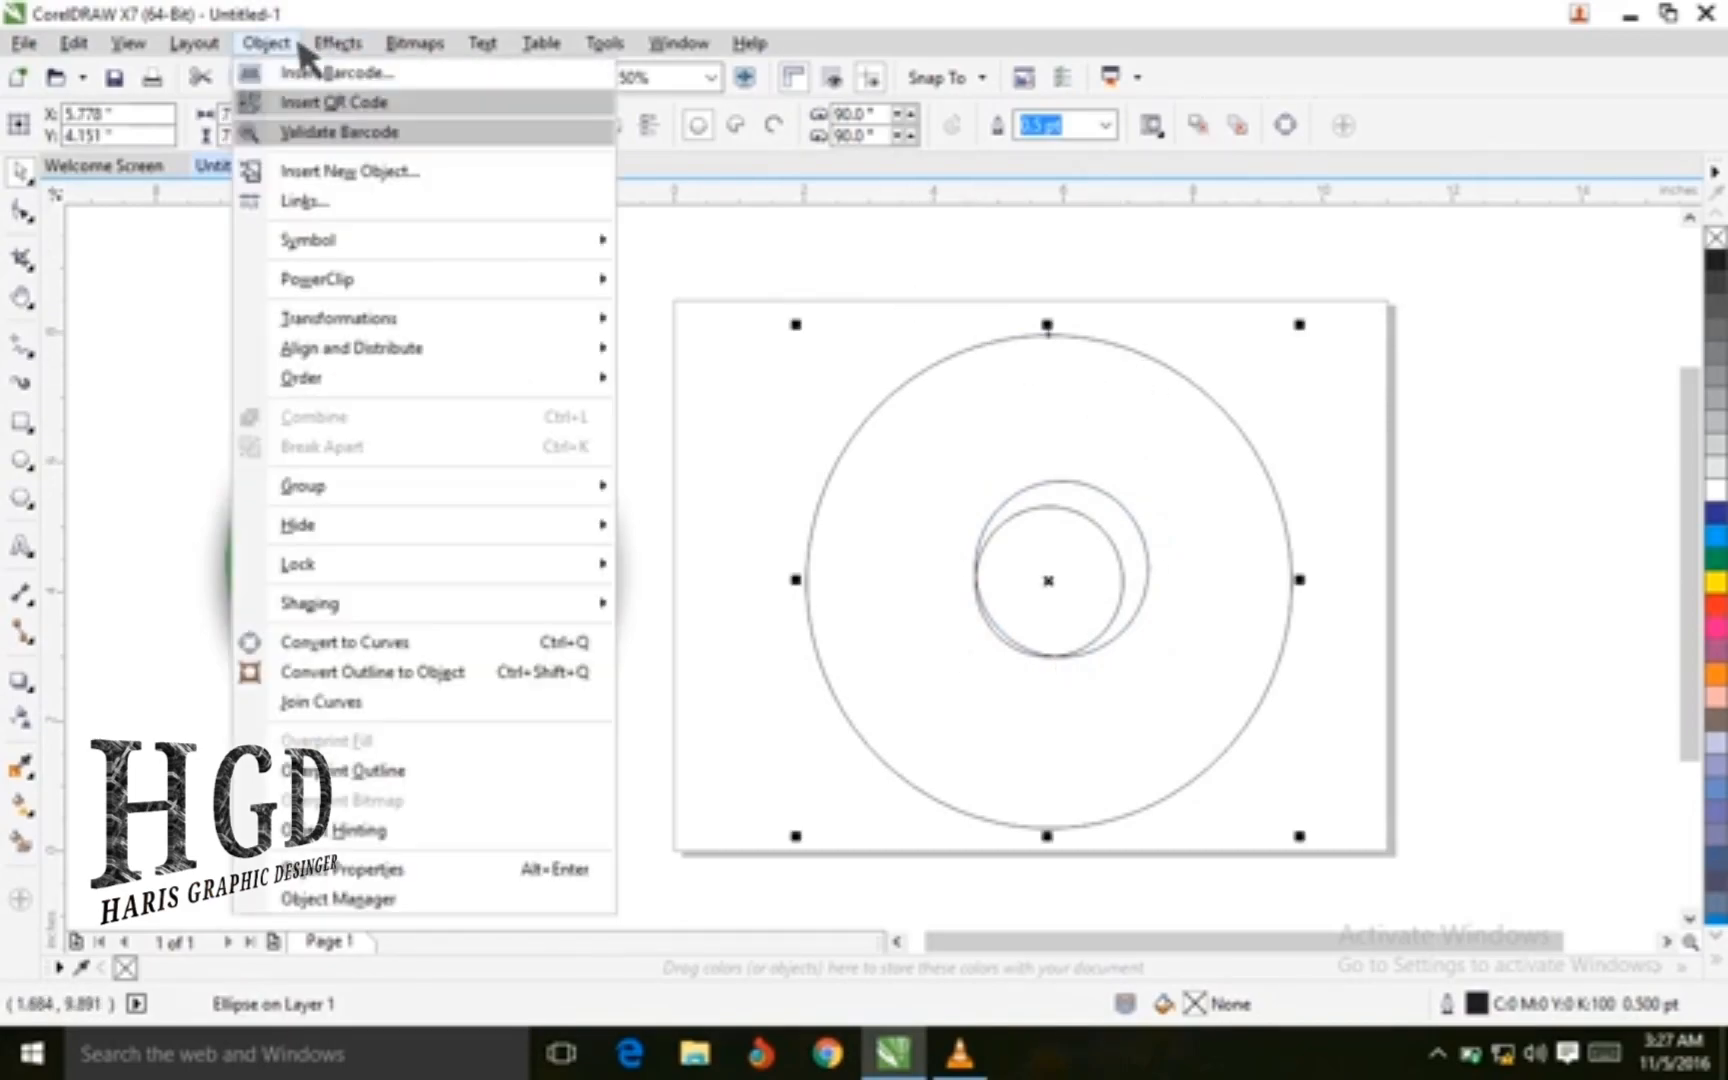
mouse_move(346, 360)
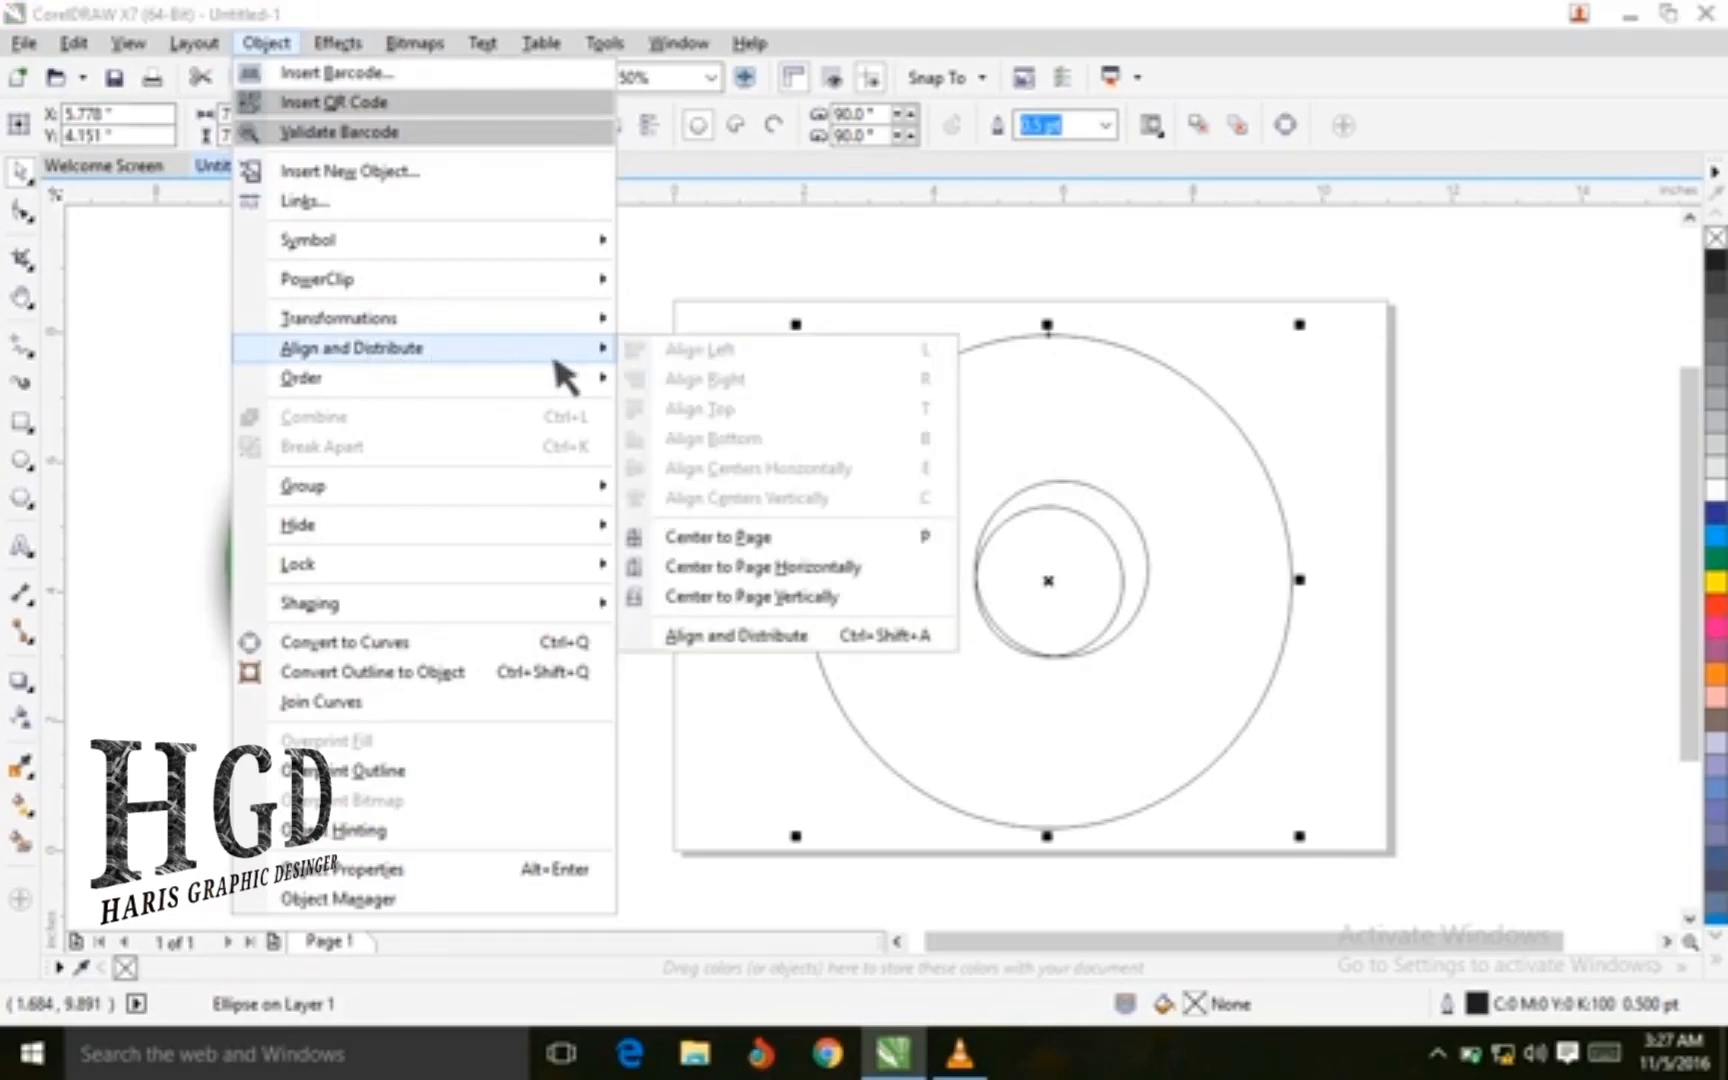
click(751, 538)
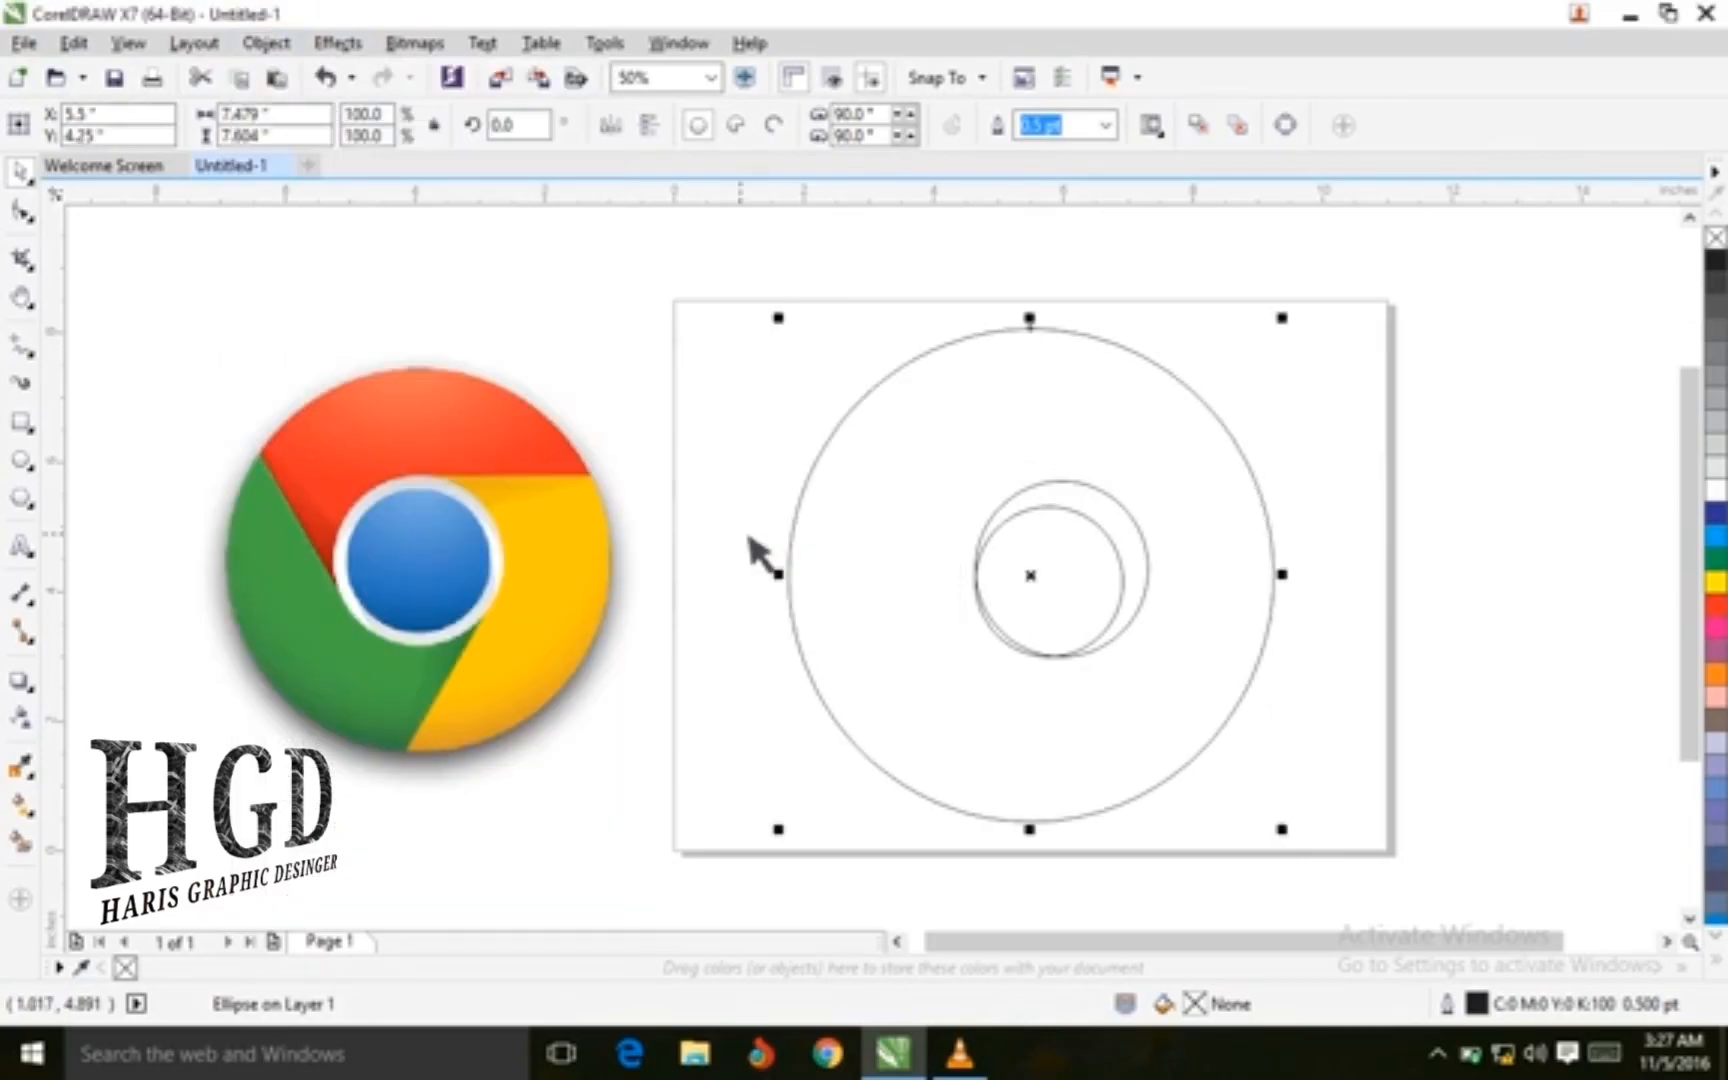
Center the 2.7-inch ring circle on the page
click(1105, 502)
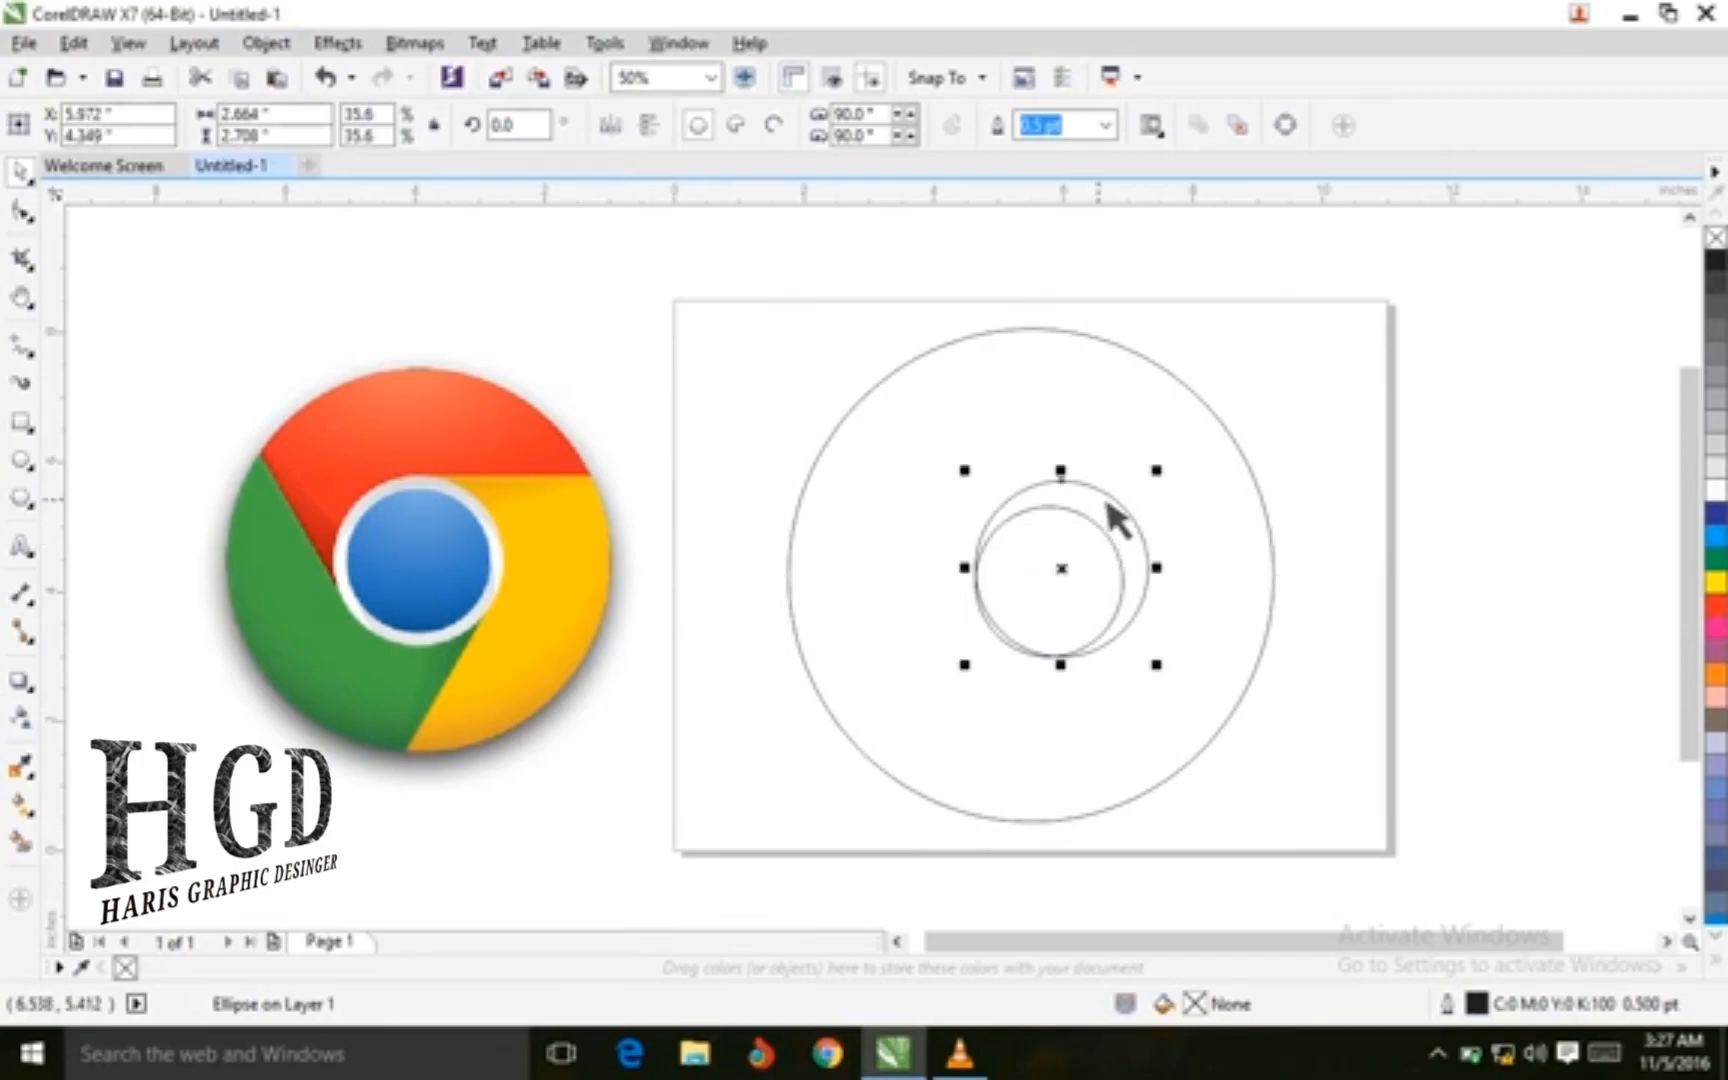
click(277, 50)
mouse_move(360, 350)
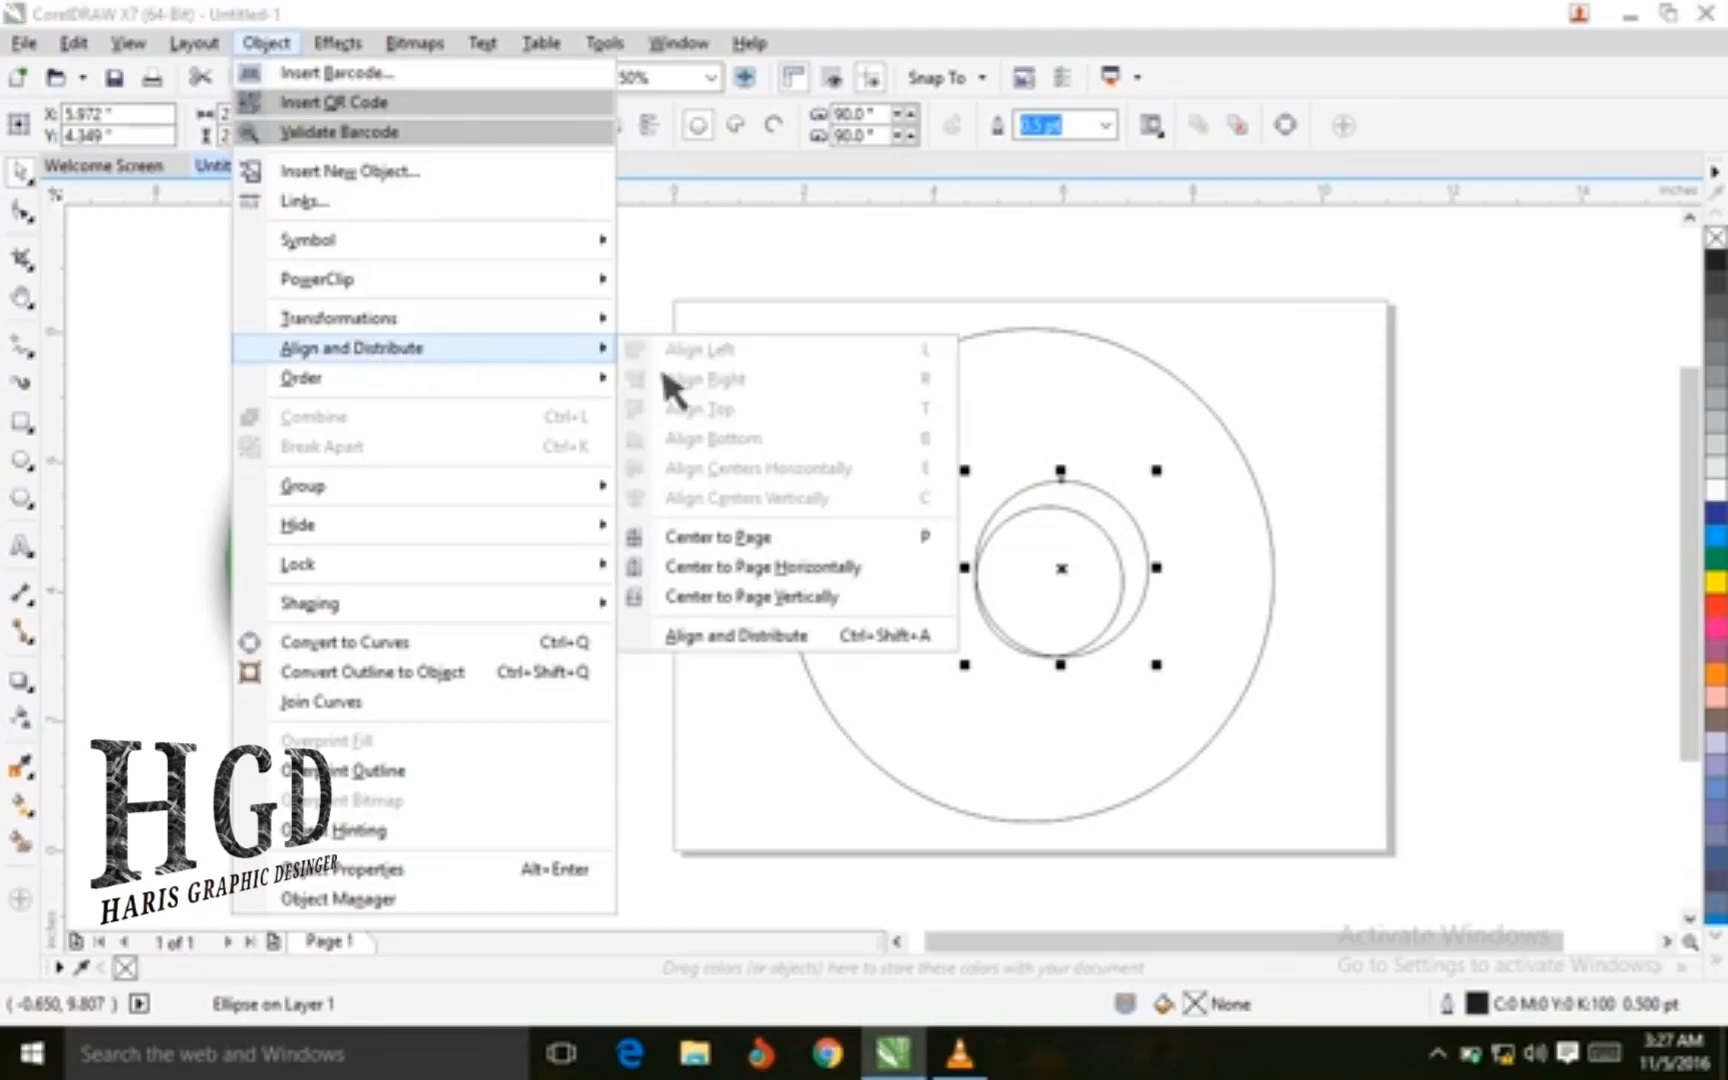
click(740, 540)
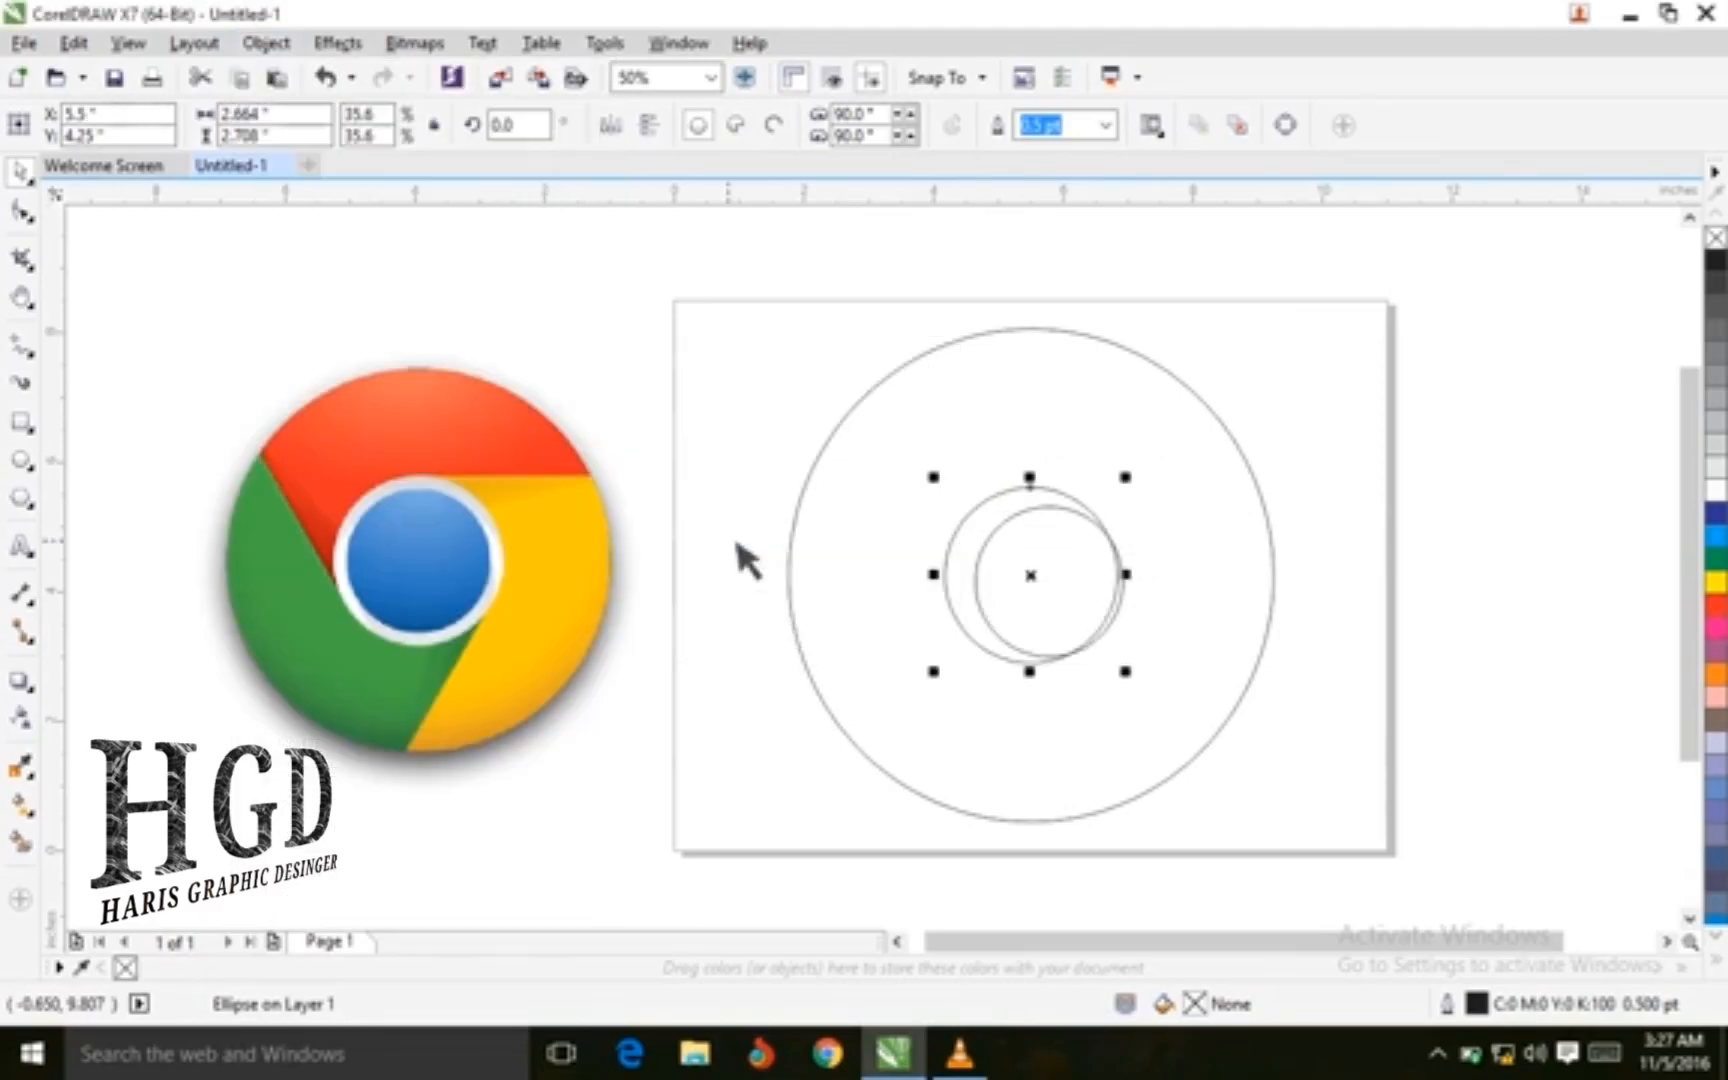
Center the 2.3-inch inner circle on the page
click(1218, 606)
click(1029, 565)
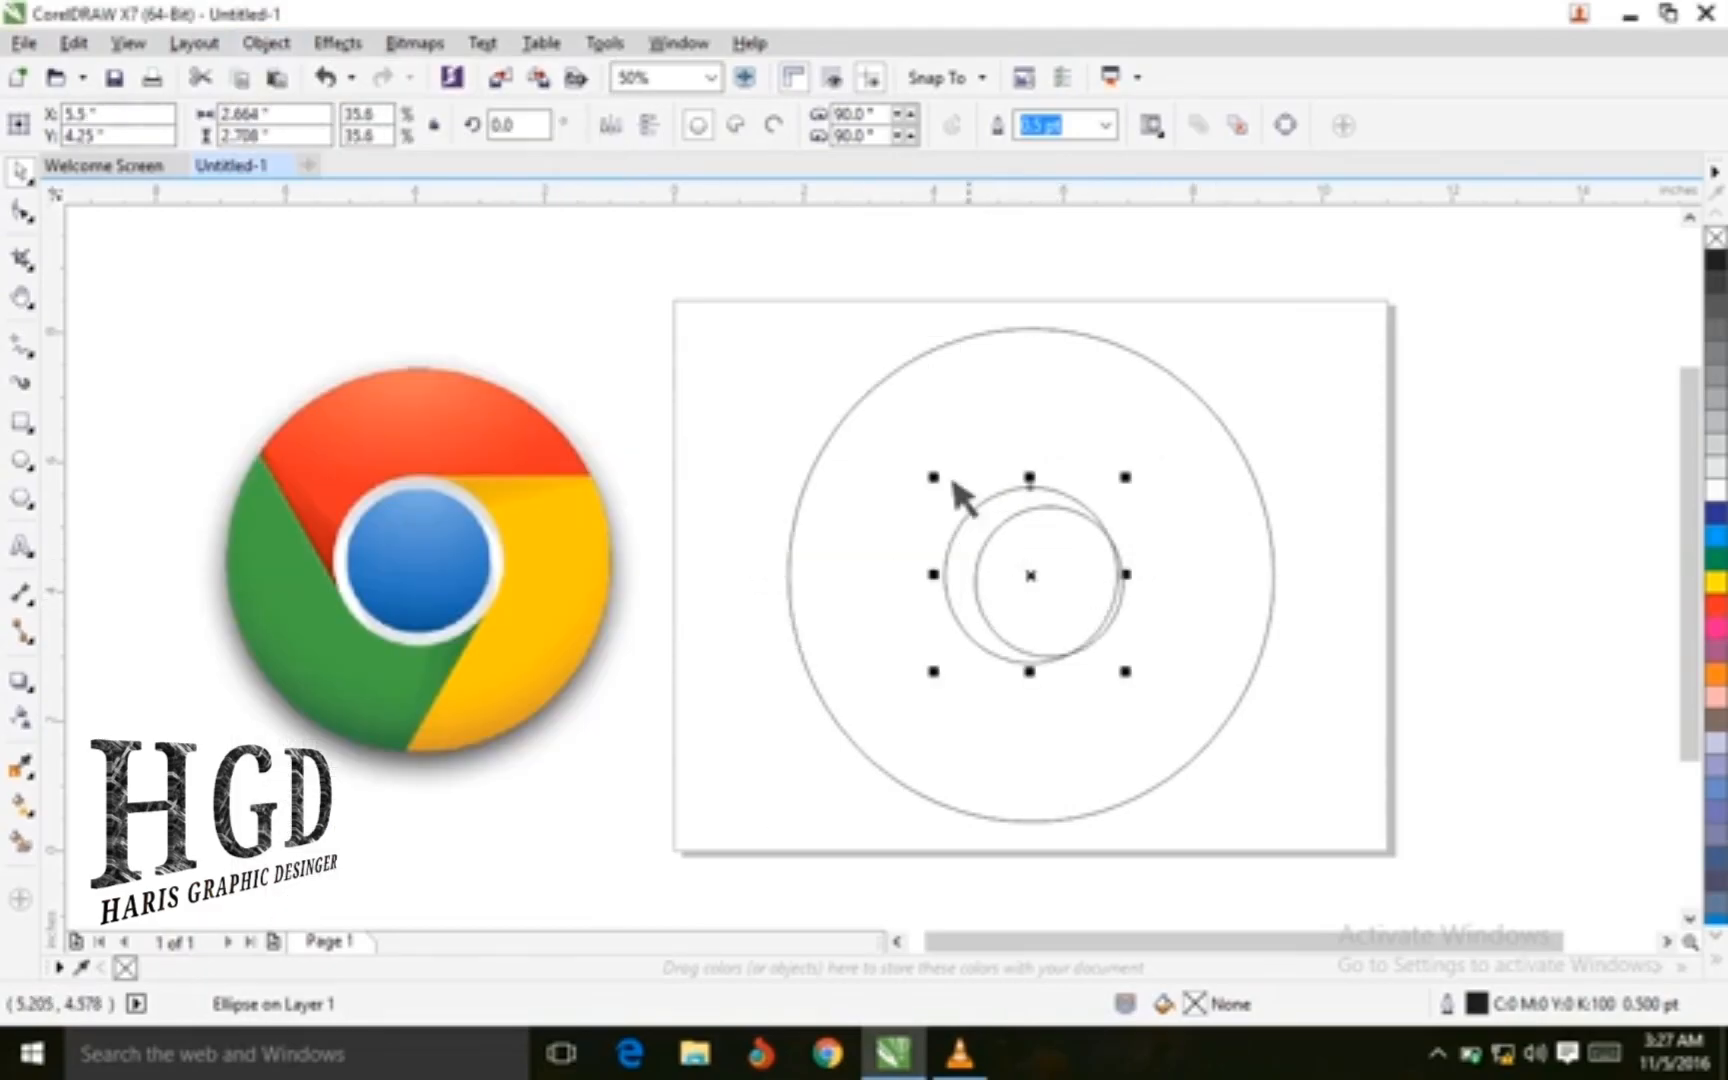
click(1150, 601)
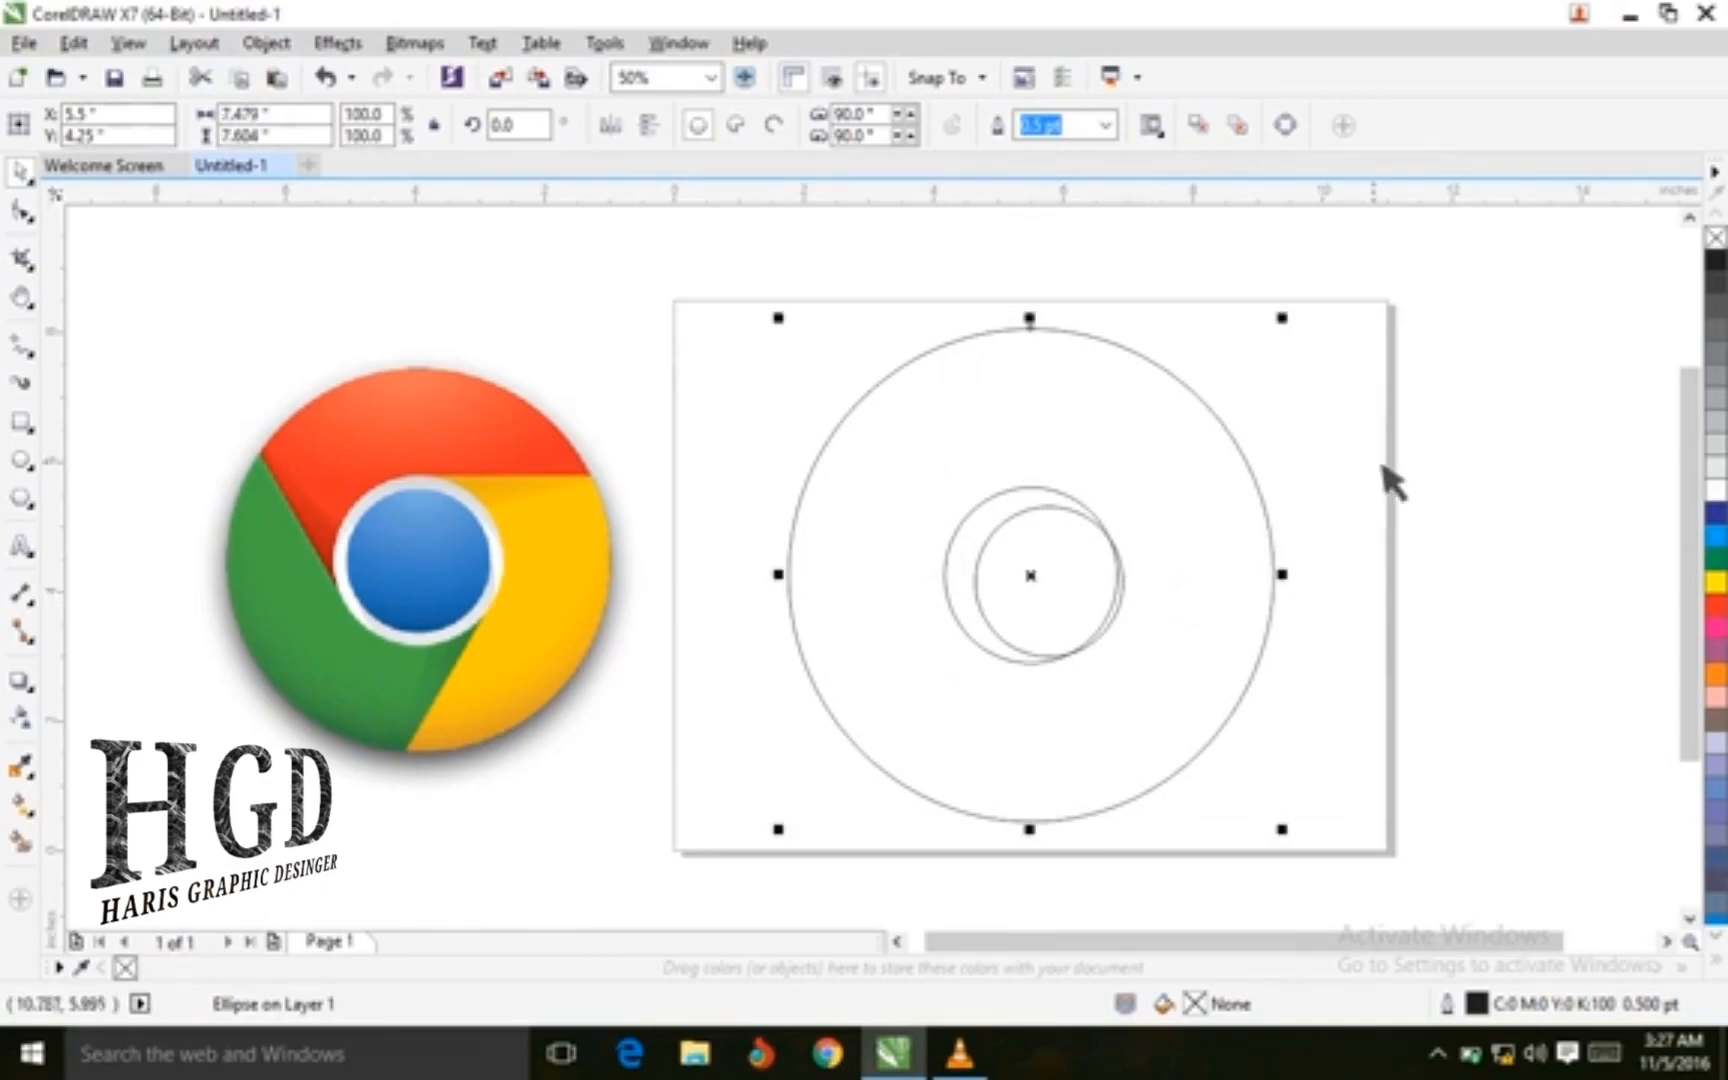
click(1160, 610)
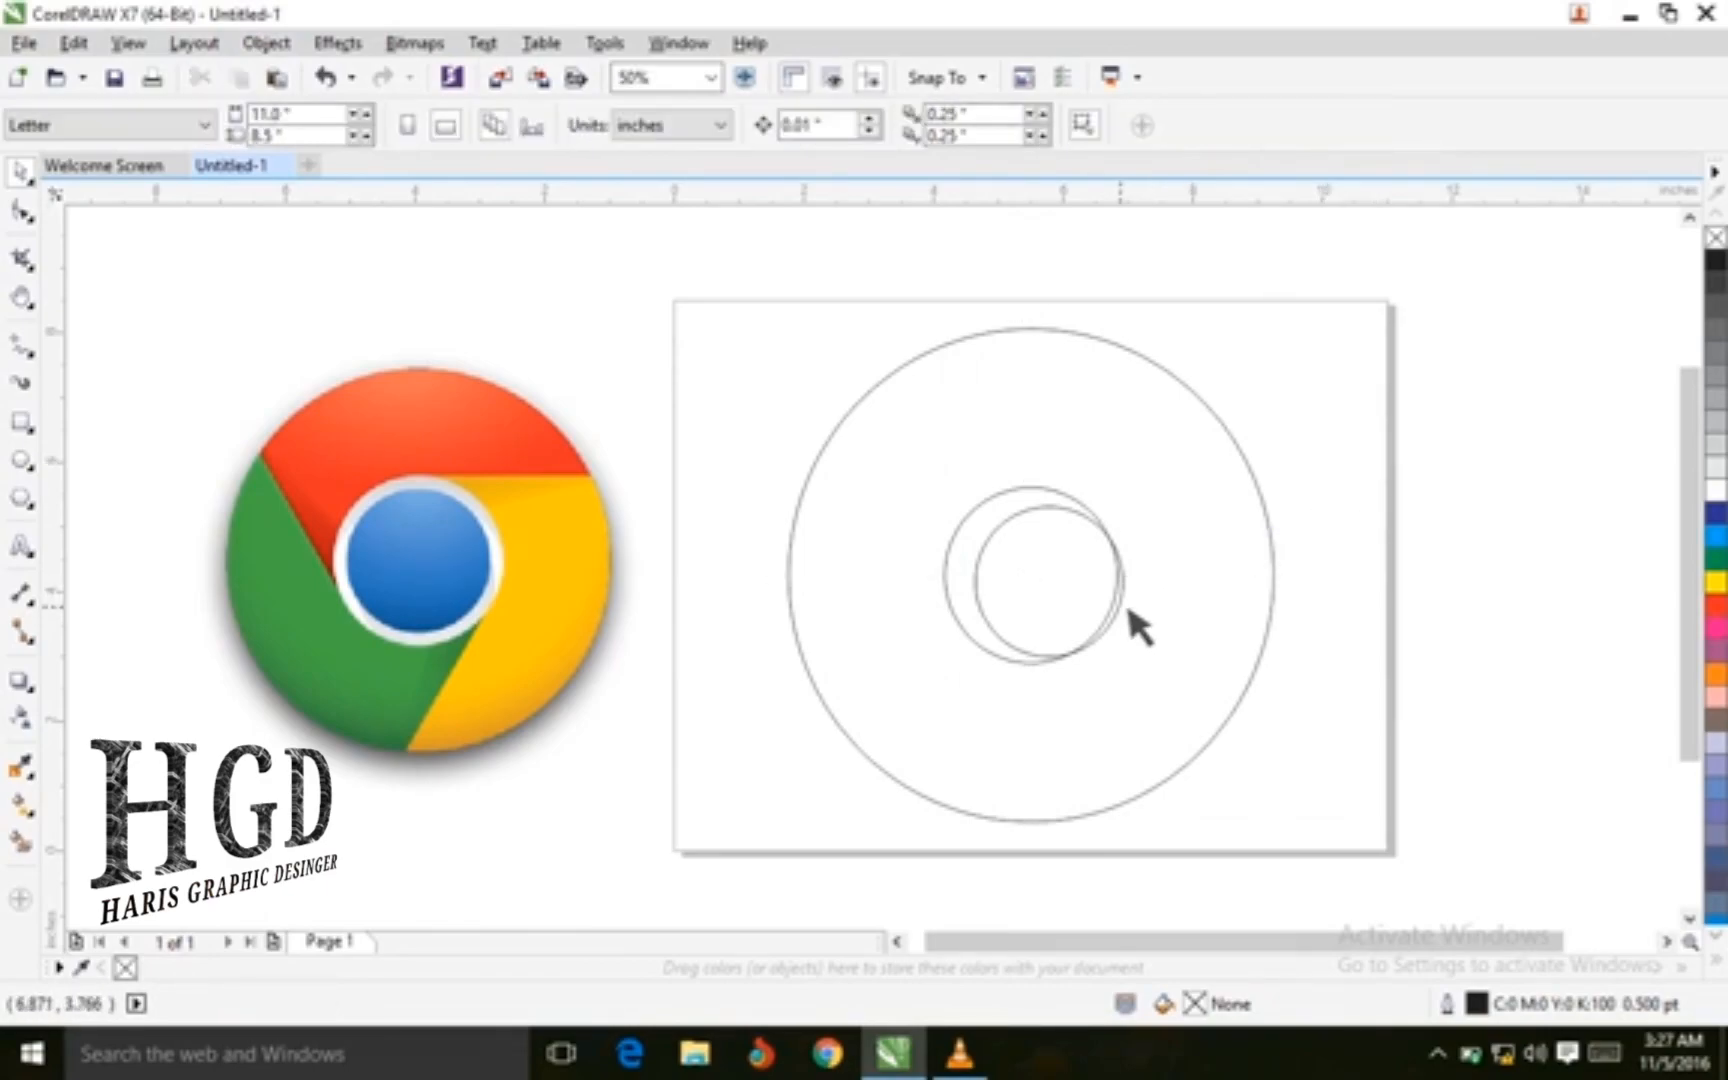
click(1126, 606)
click(272, 46)
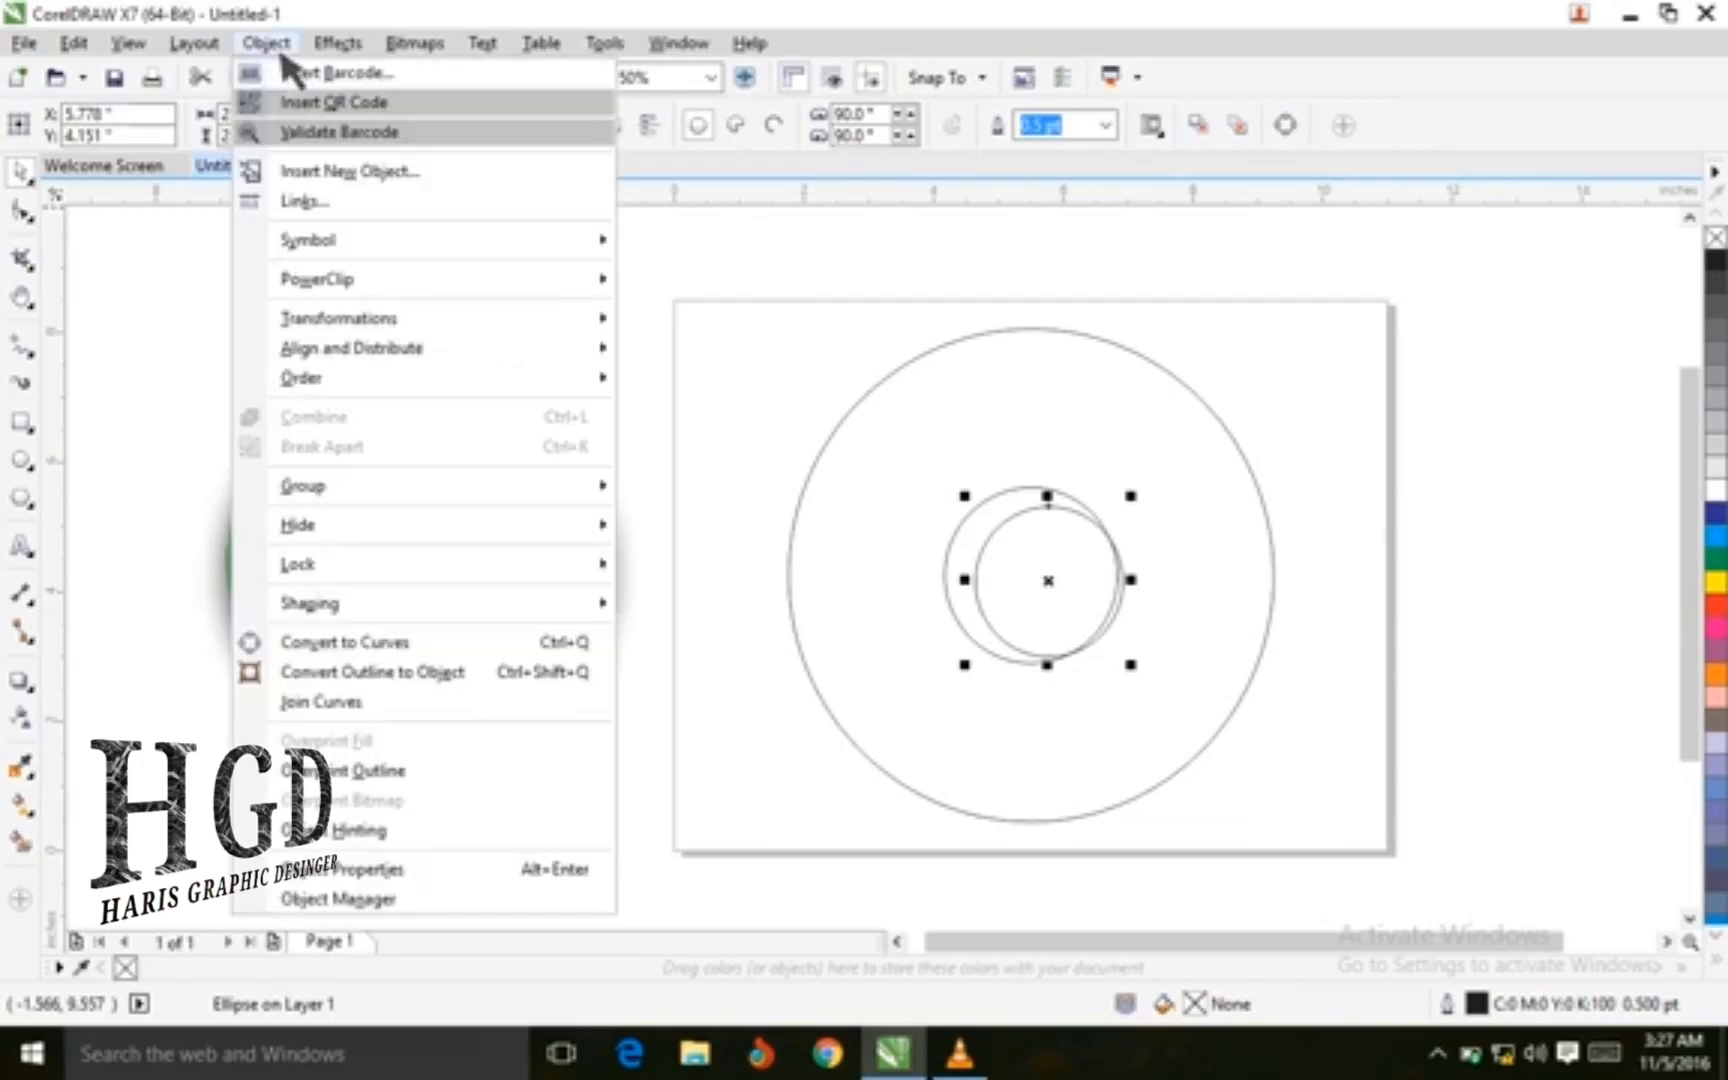
mouse_move(366, 318)
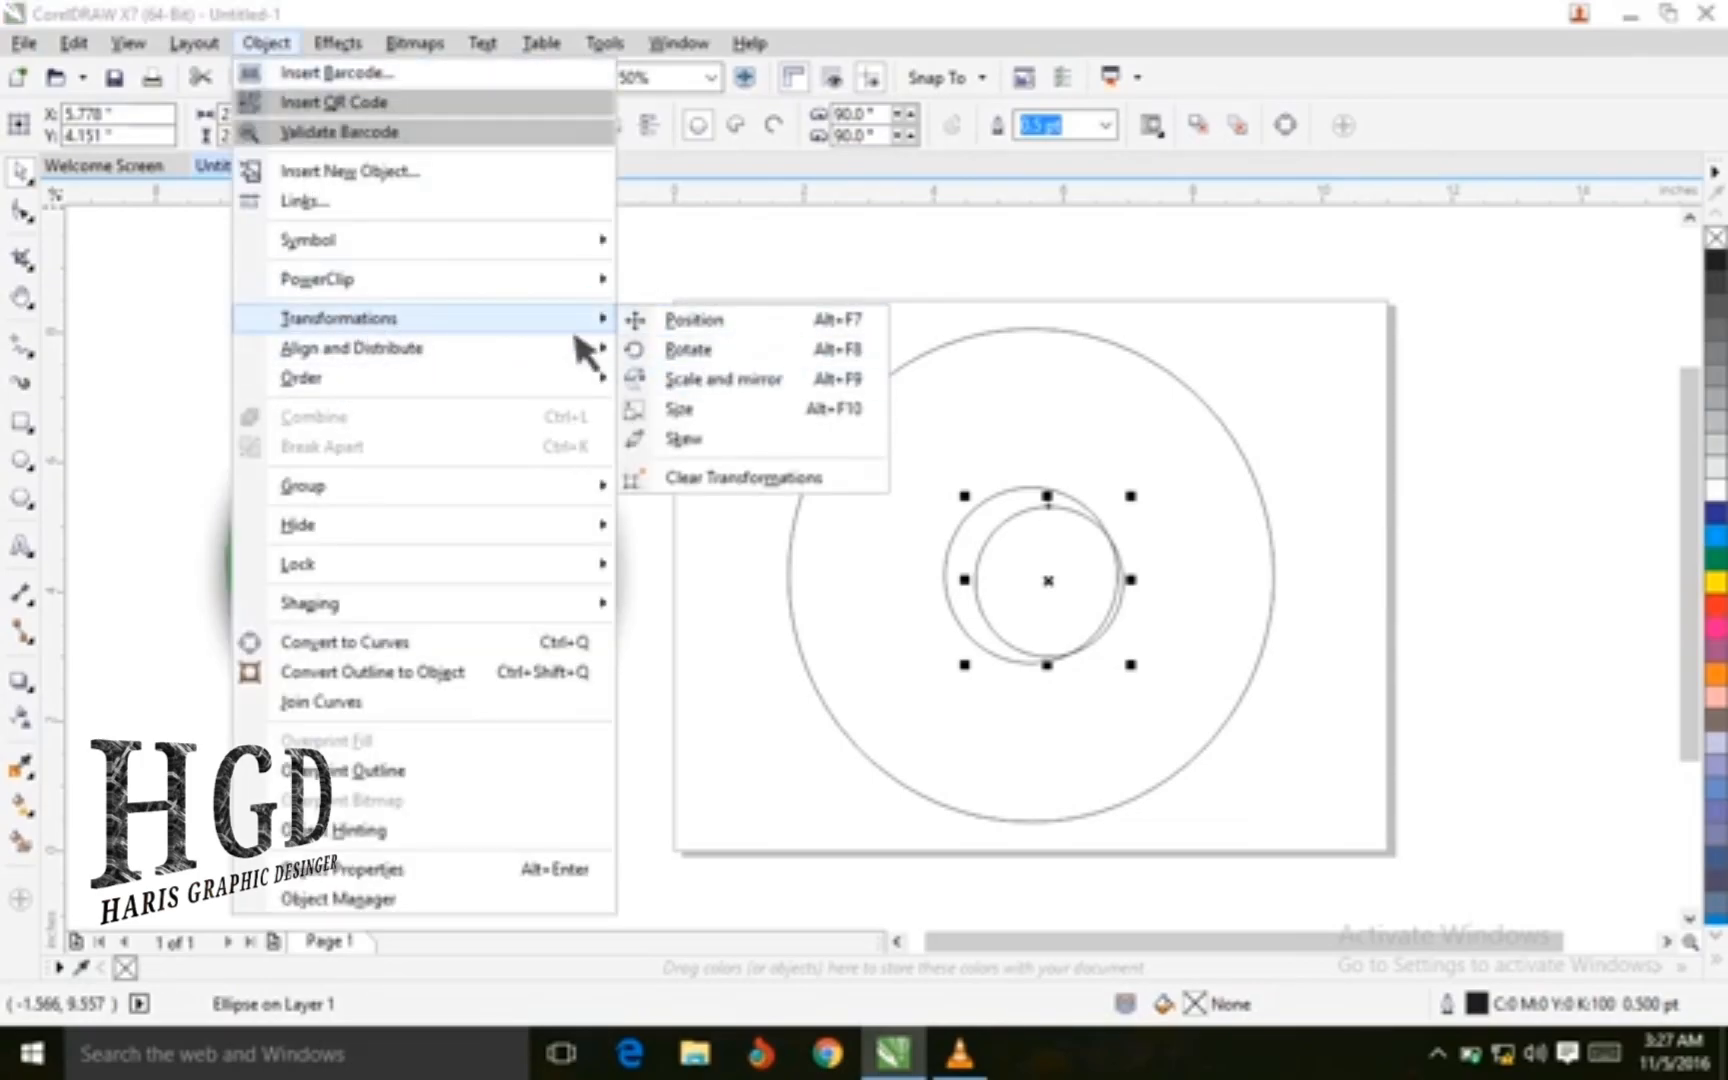
mouse_move(446, 350)
click(758, 540)
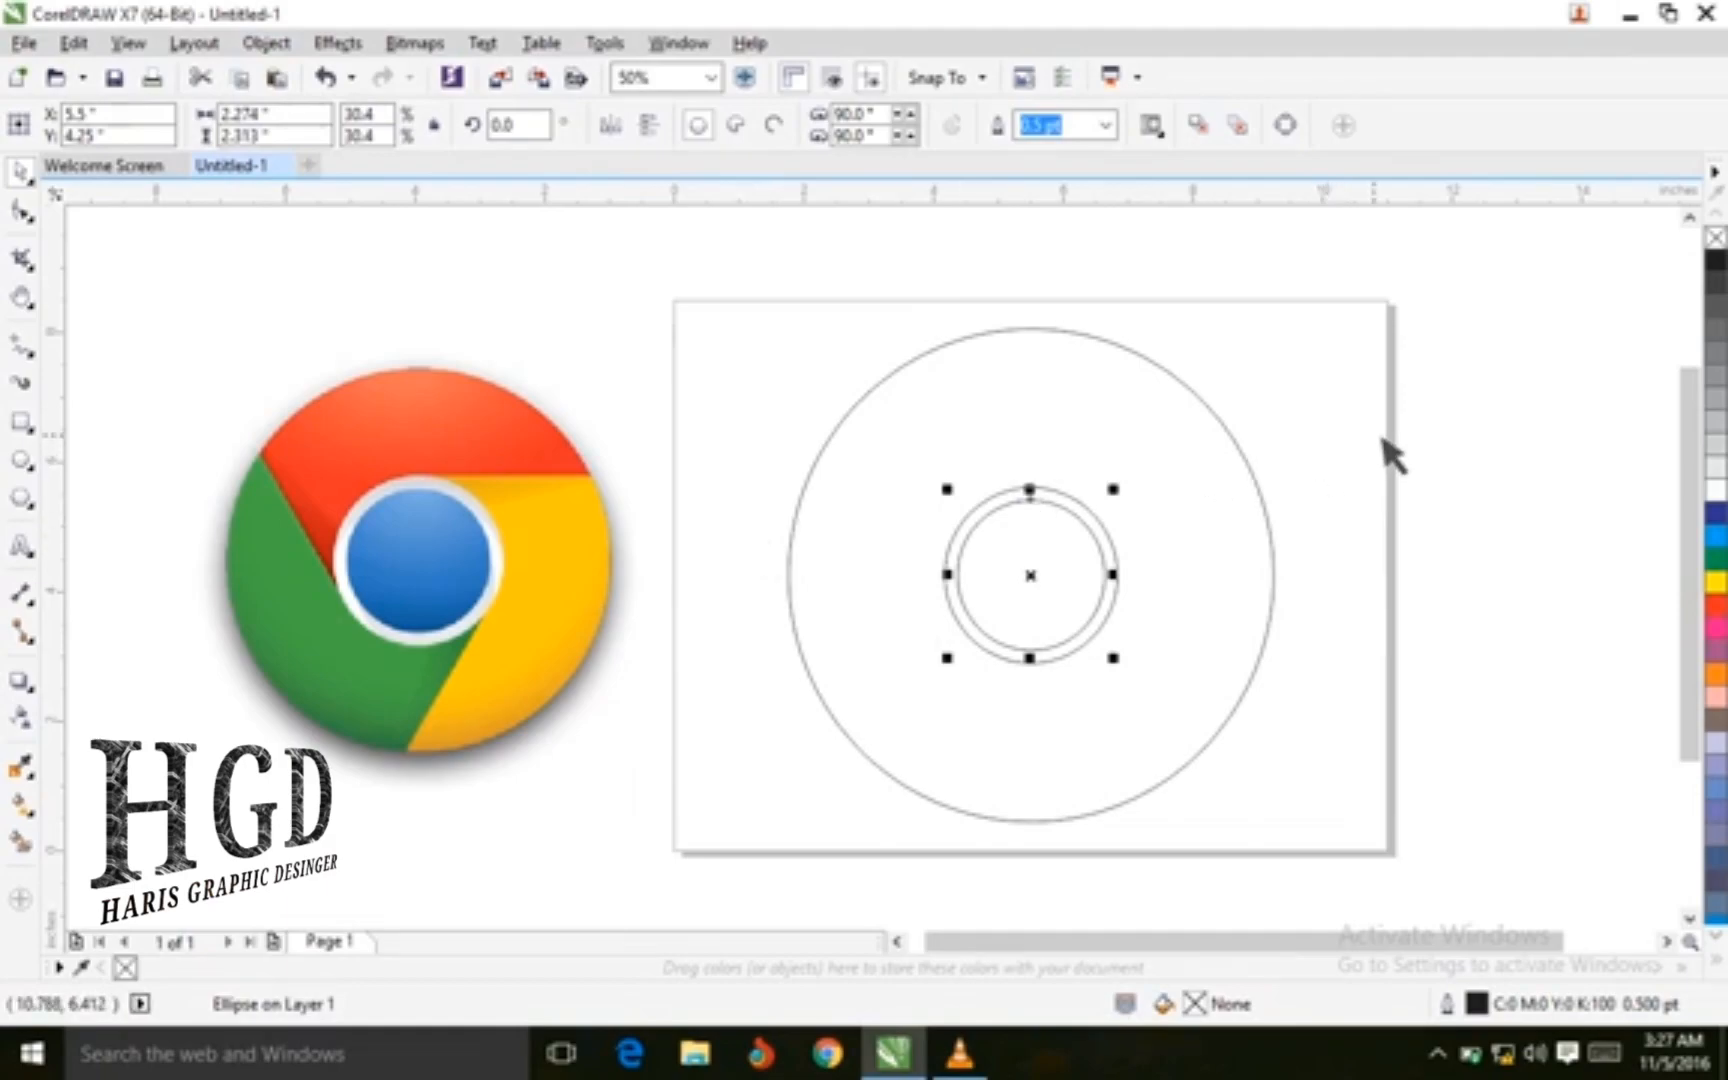
Draw three 2-Point Lines from the ring circle out to the outer circle, dividing it into three sections
click(1456, 392)
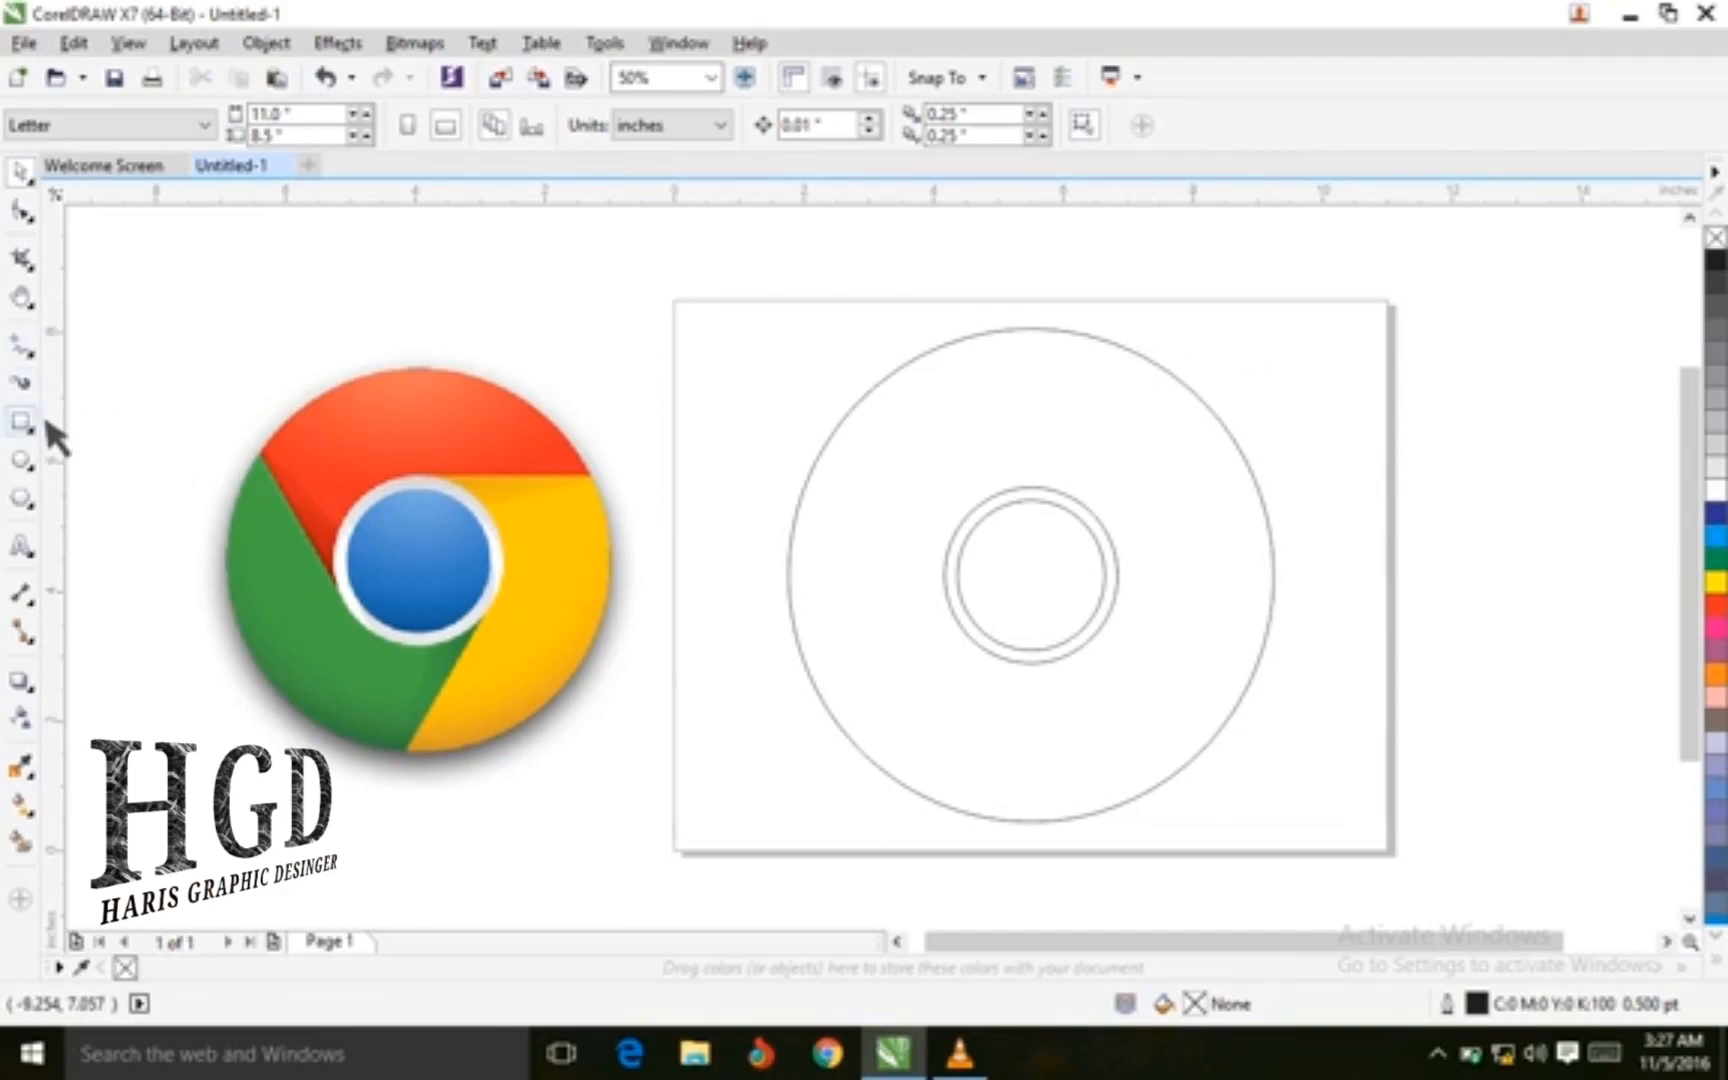
click(43, 360)
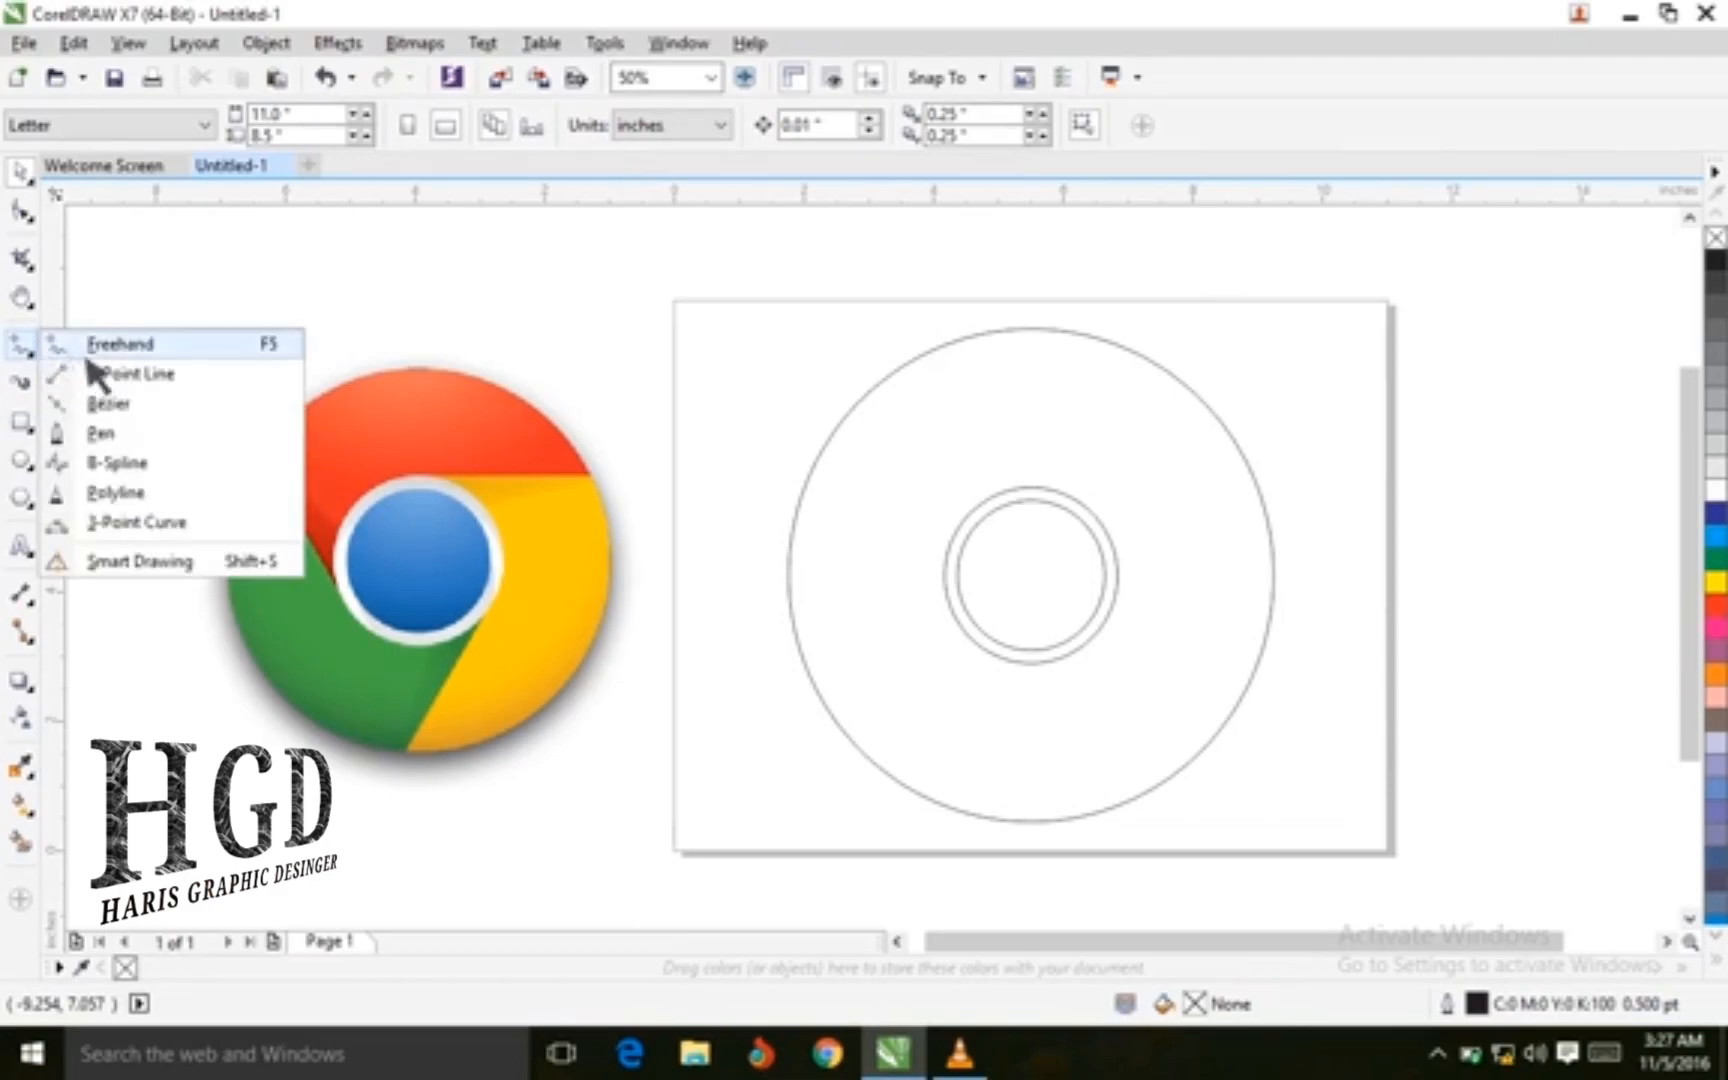
click(138, 378)
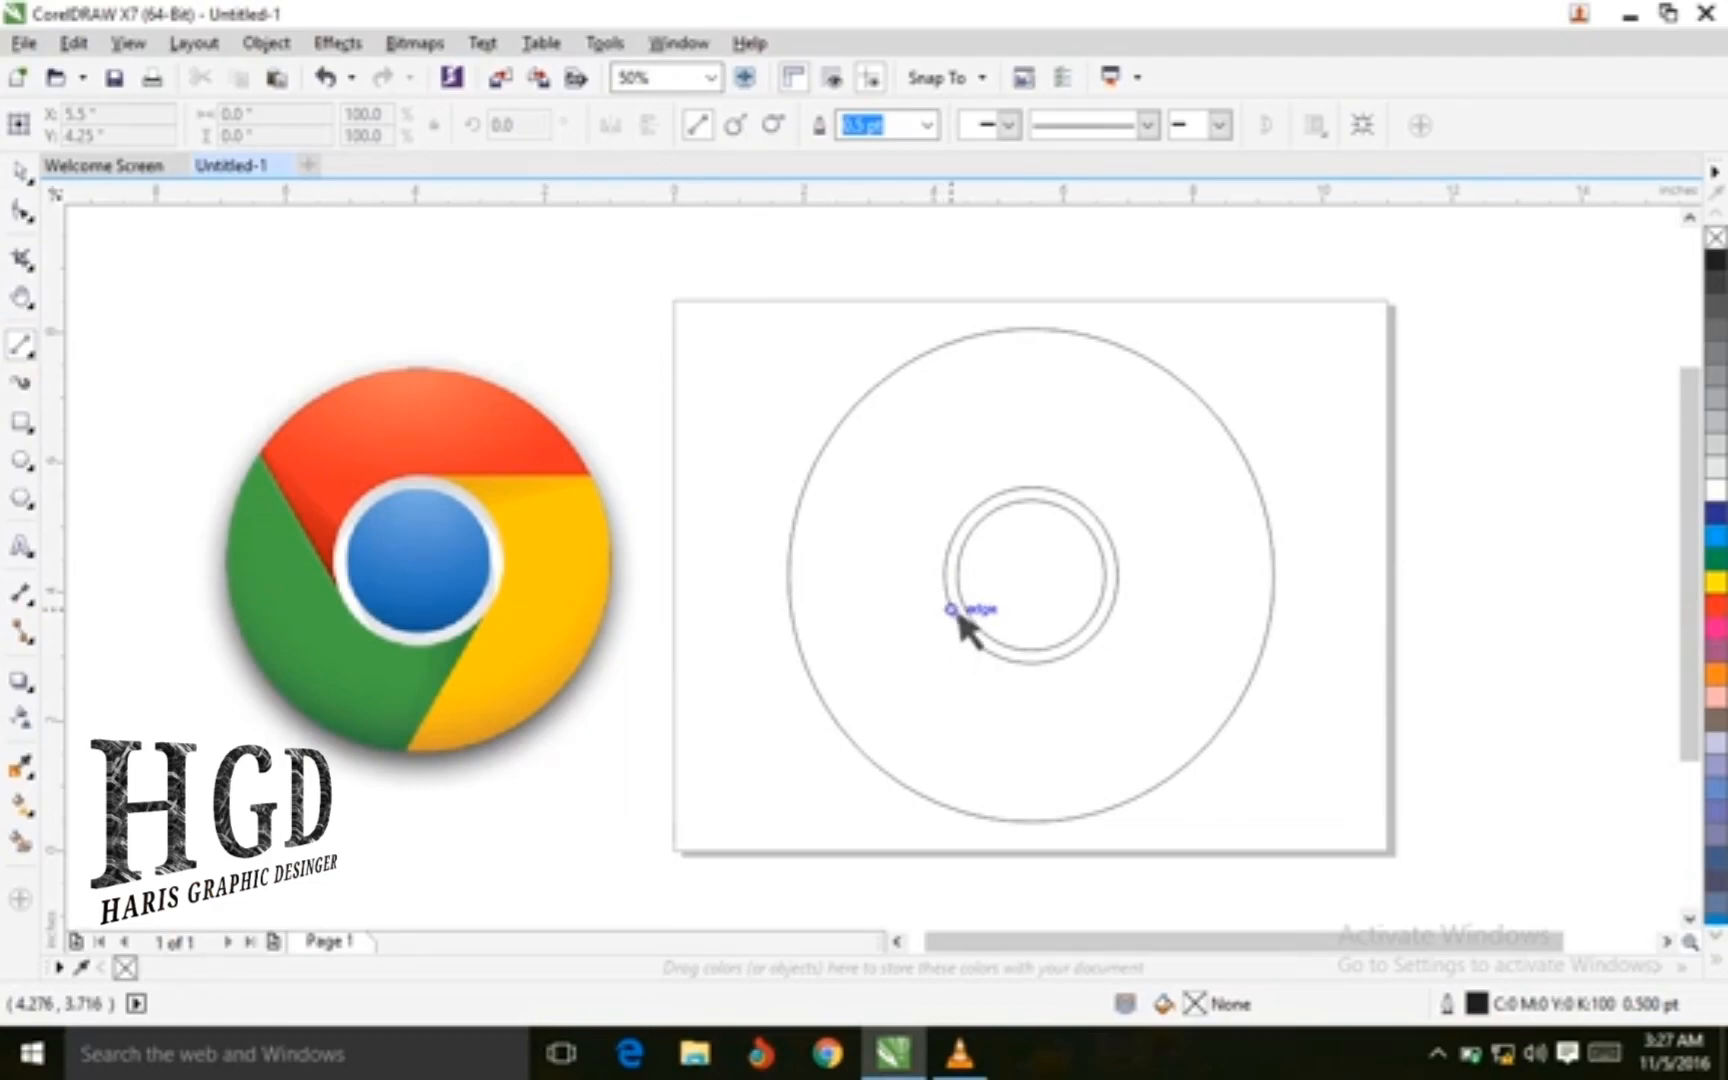
drag(952, 610, 836, 456)
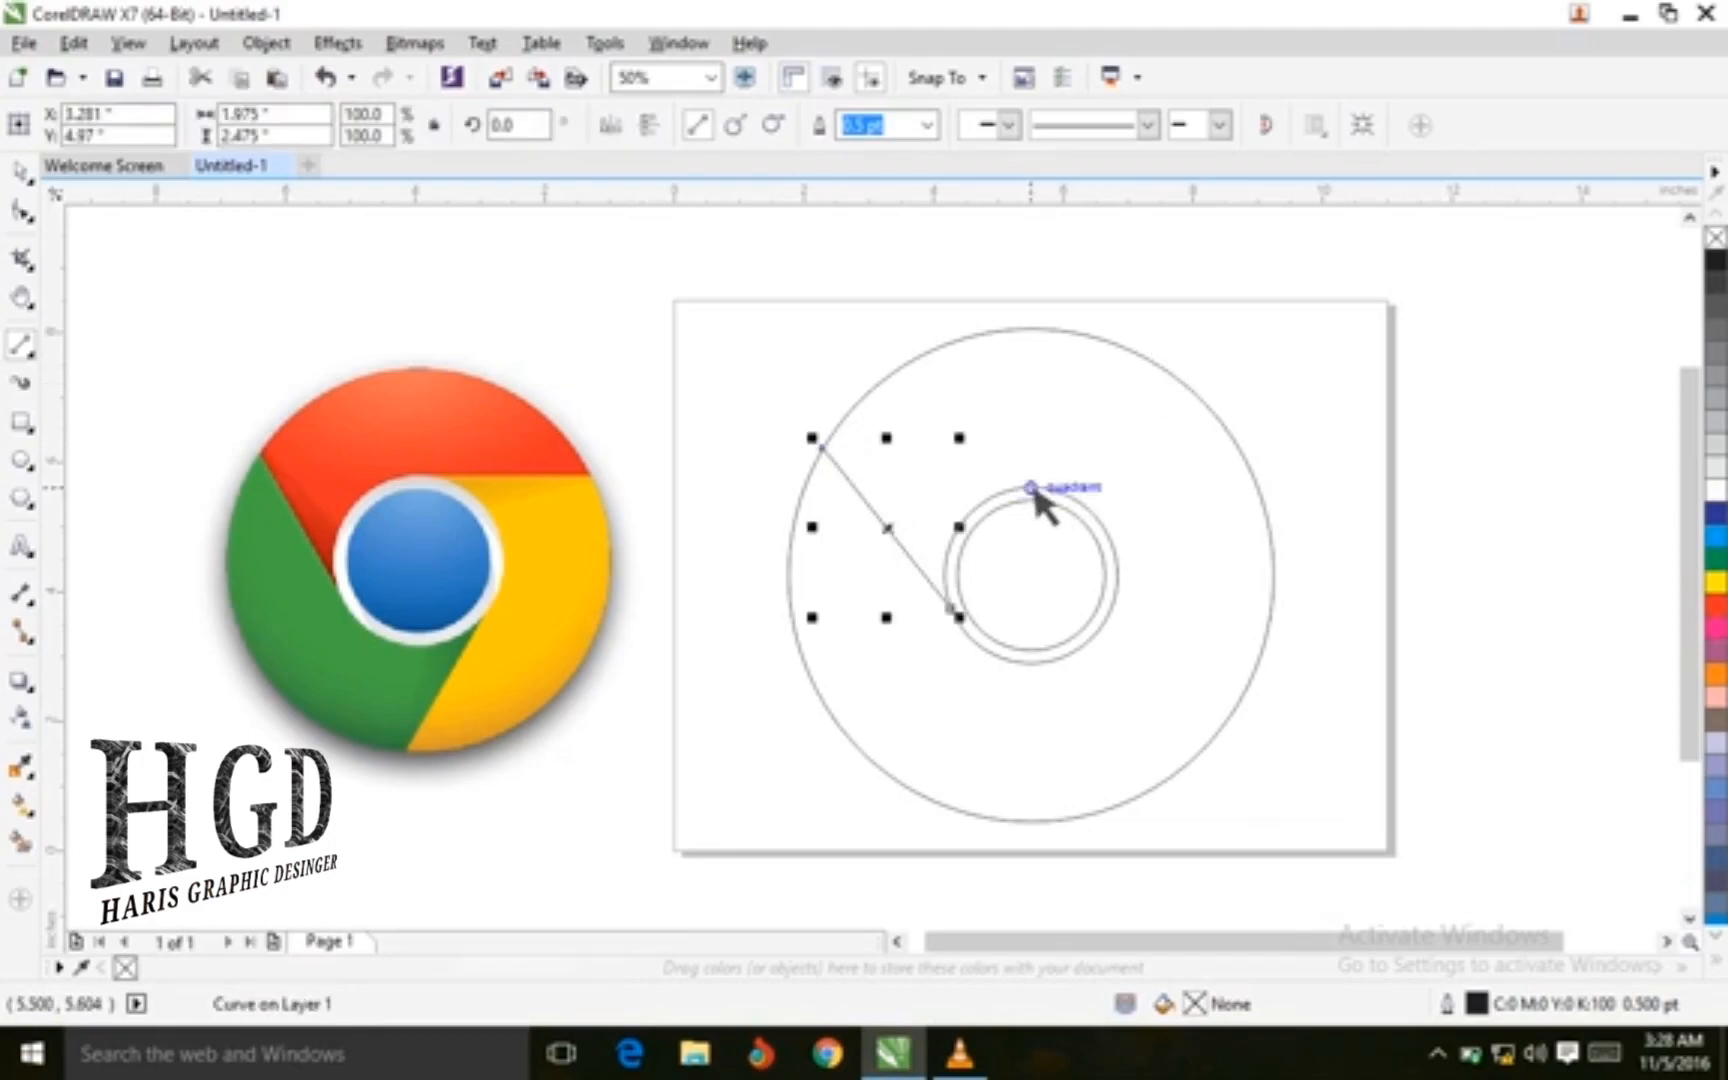
drag(1032, 489, 1274, 490)
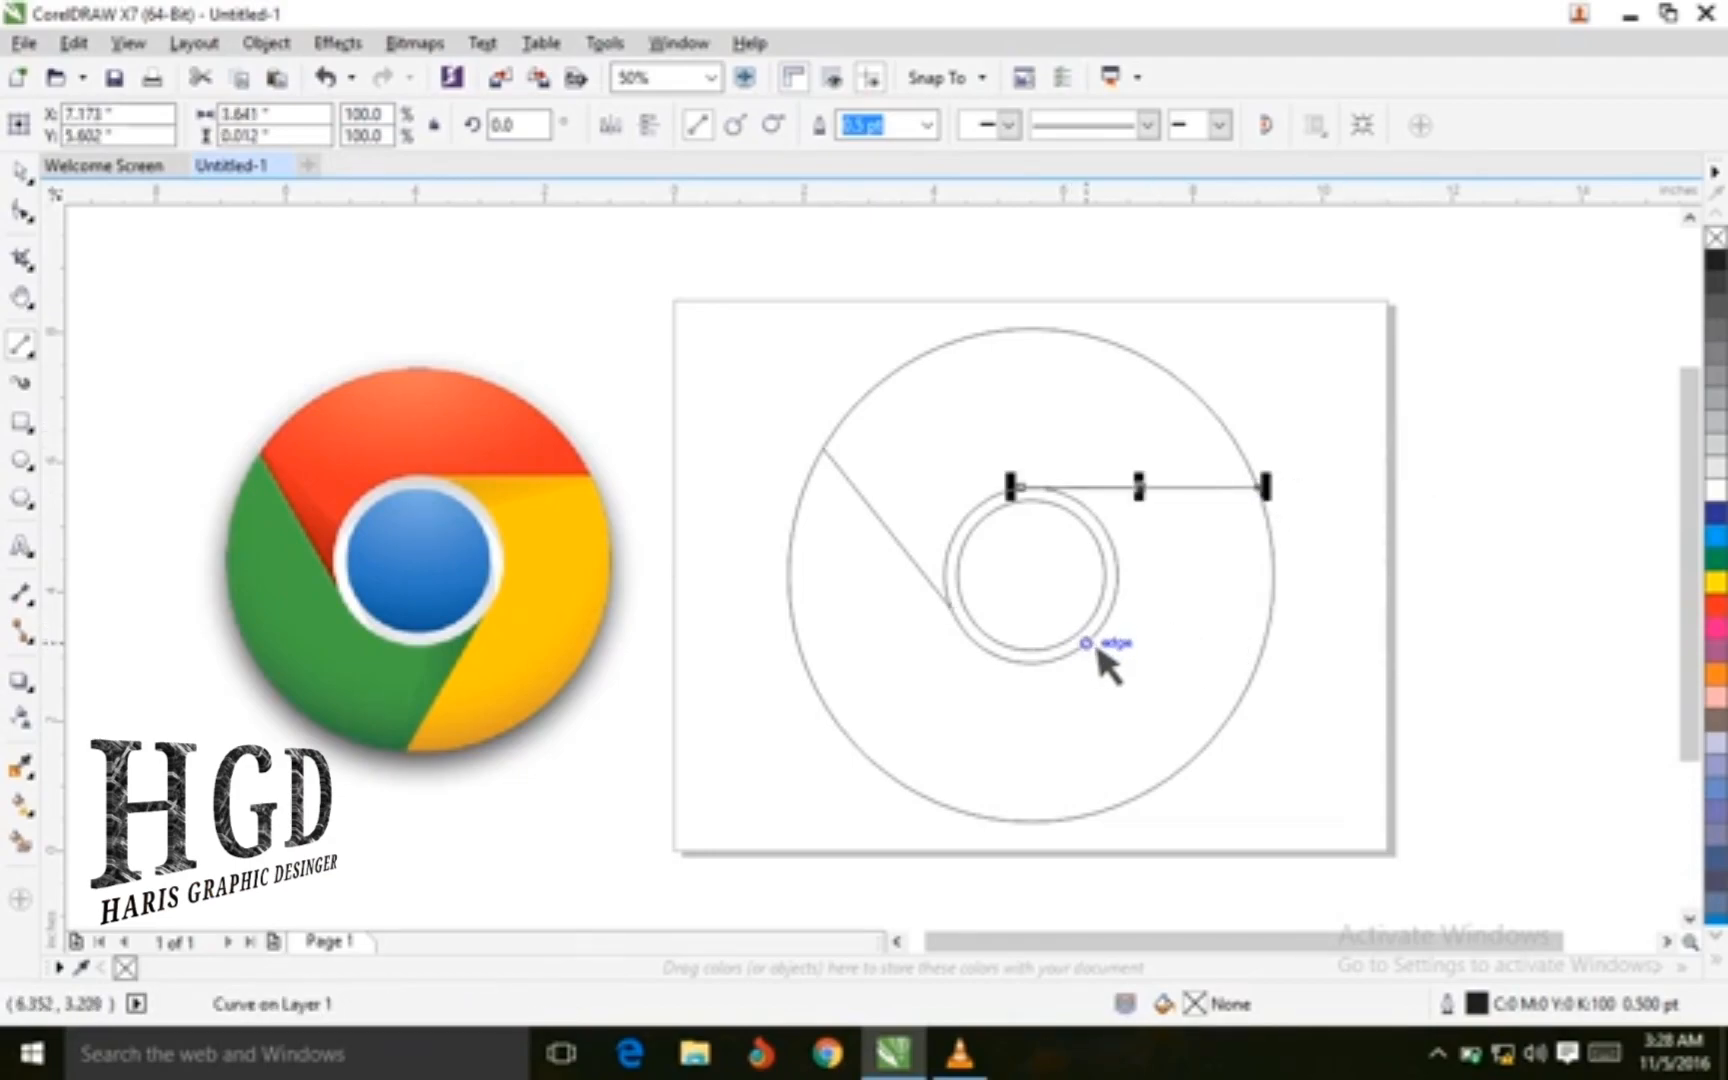
drag(1098, 652, 1005, 820)
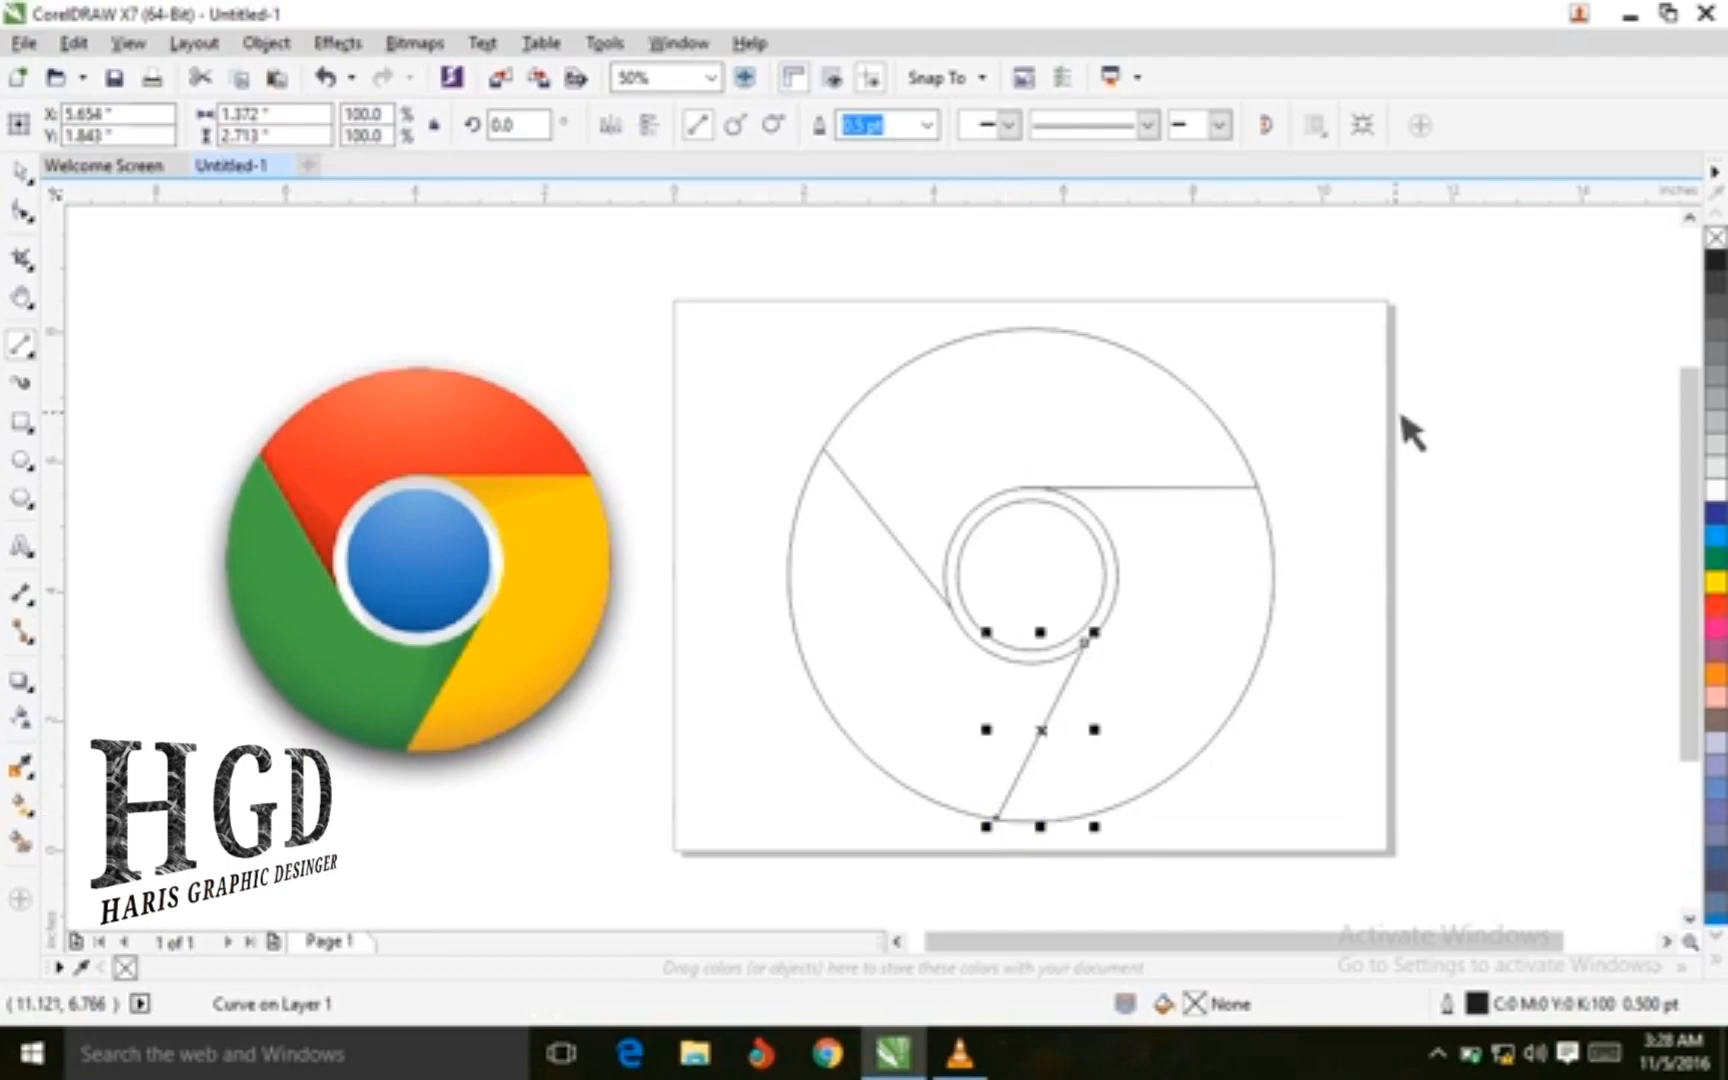
click(22, 172)
click(487, 260)
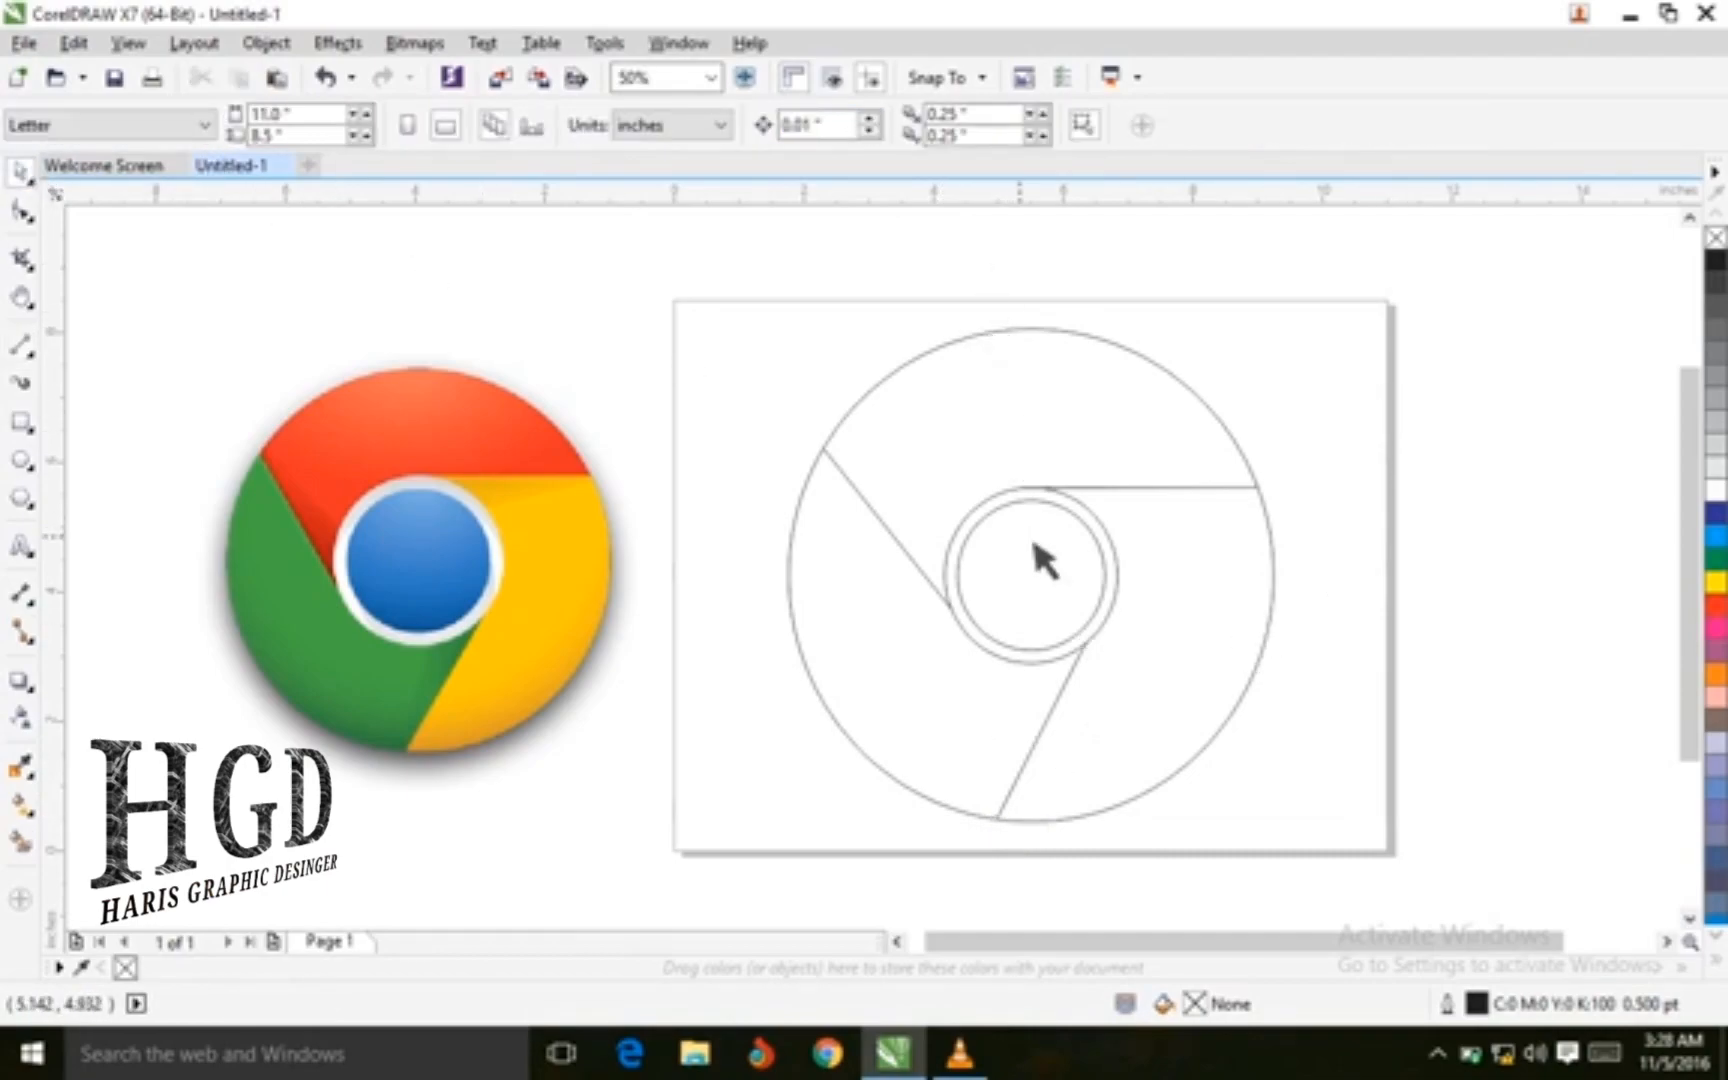
Fill the innermost circle with blue from the color palette
scroll(1068, 575, up, 2)
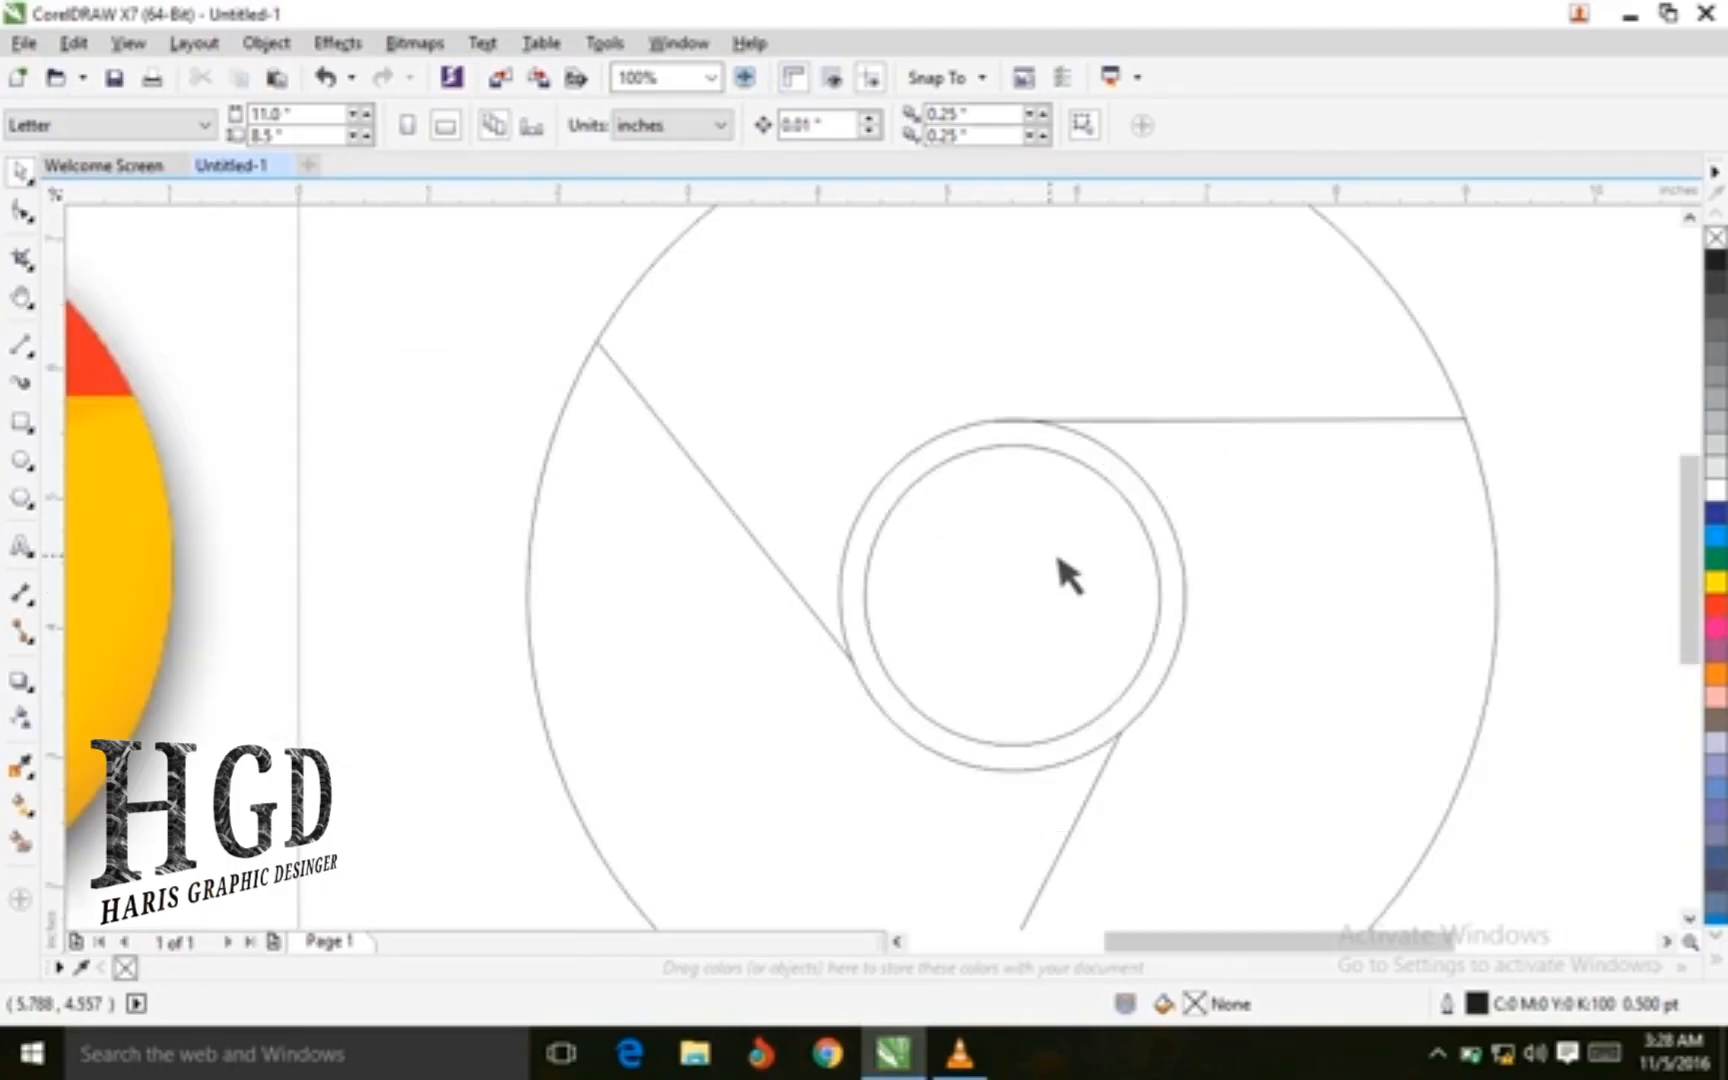
scroll(1068, 575, down, 2)
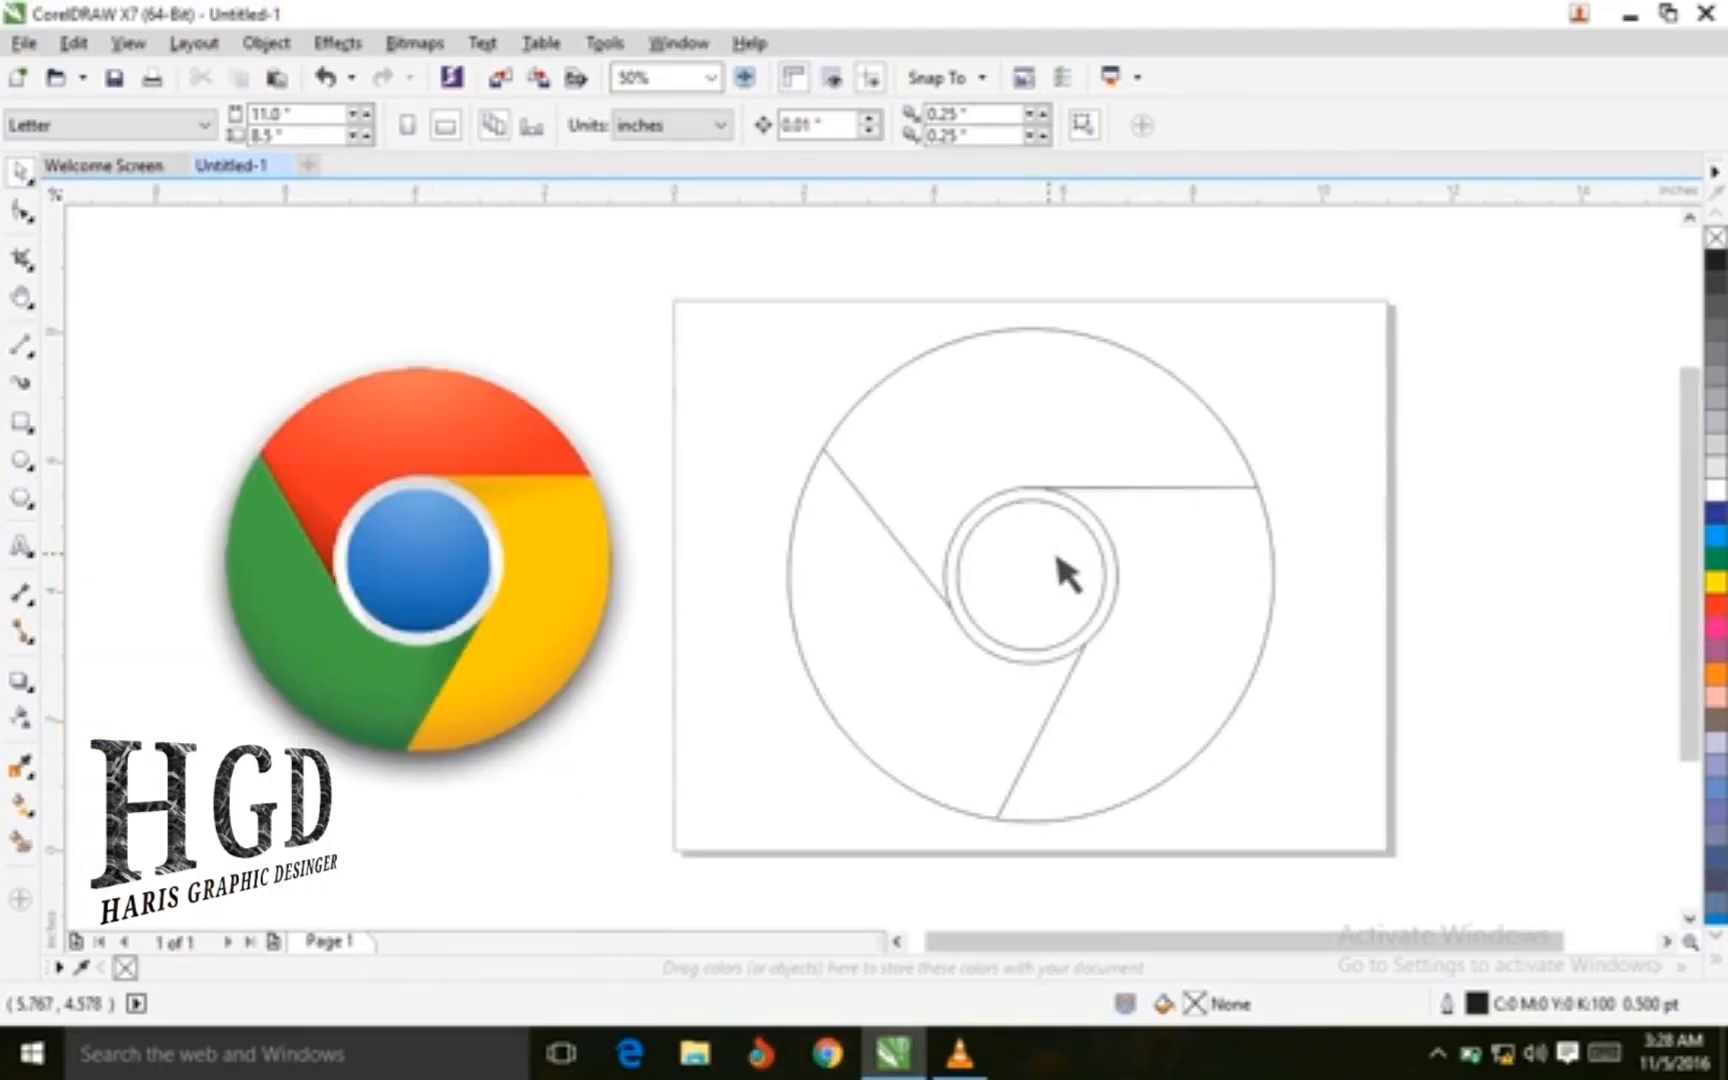
click(1068, 575)
click(1518, 490)
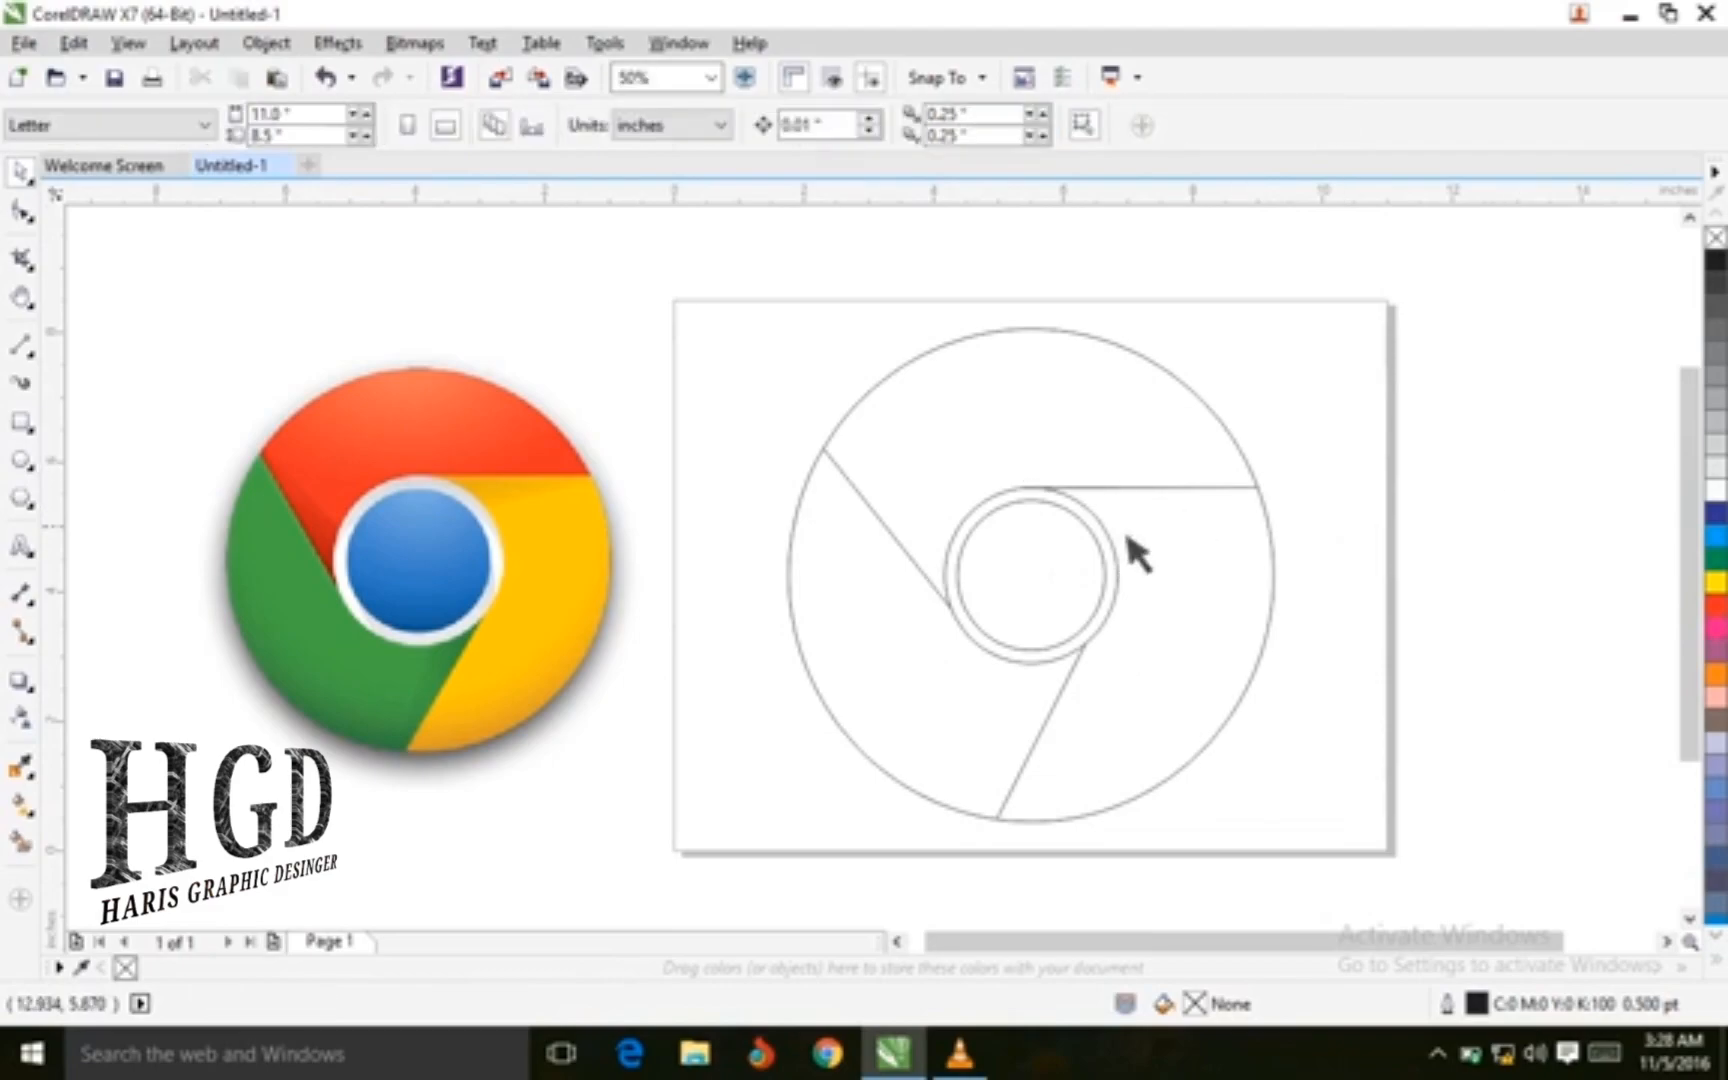
click(1108, 548)
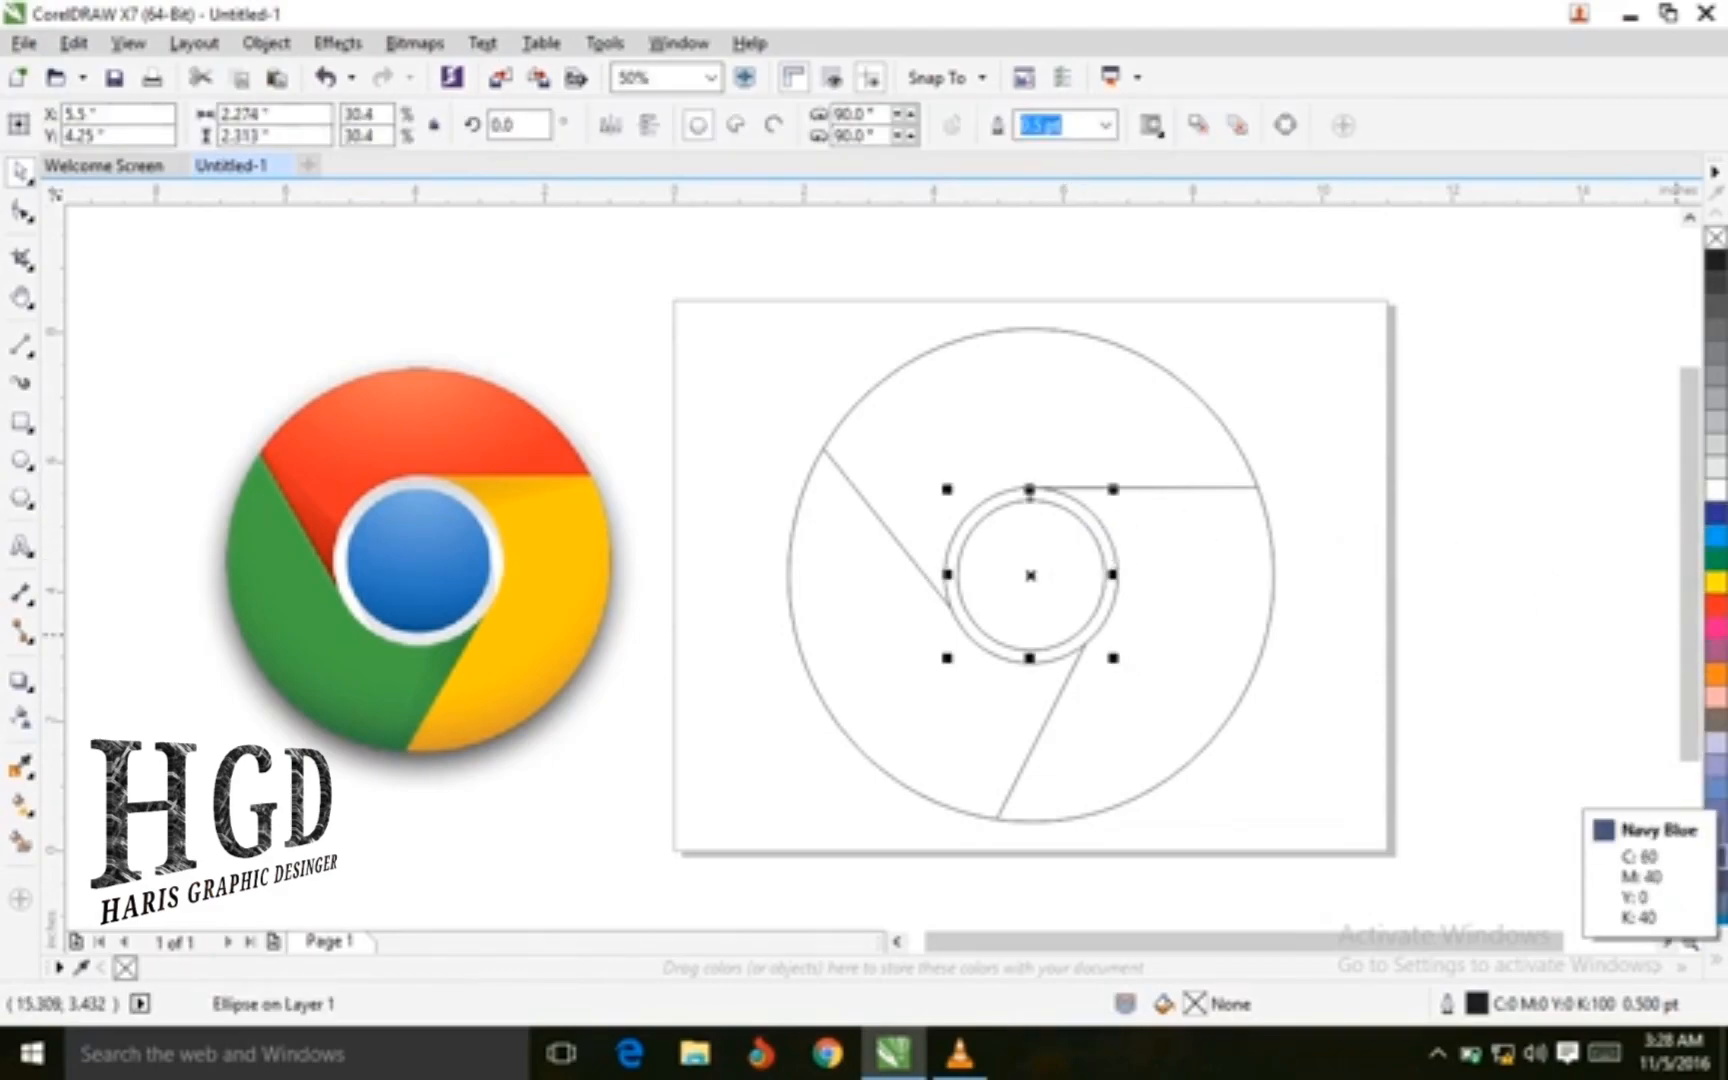
click(1716, 936)
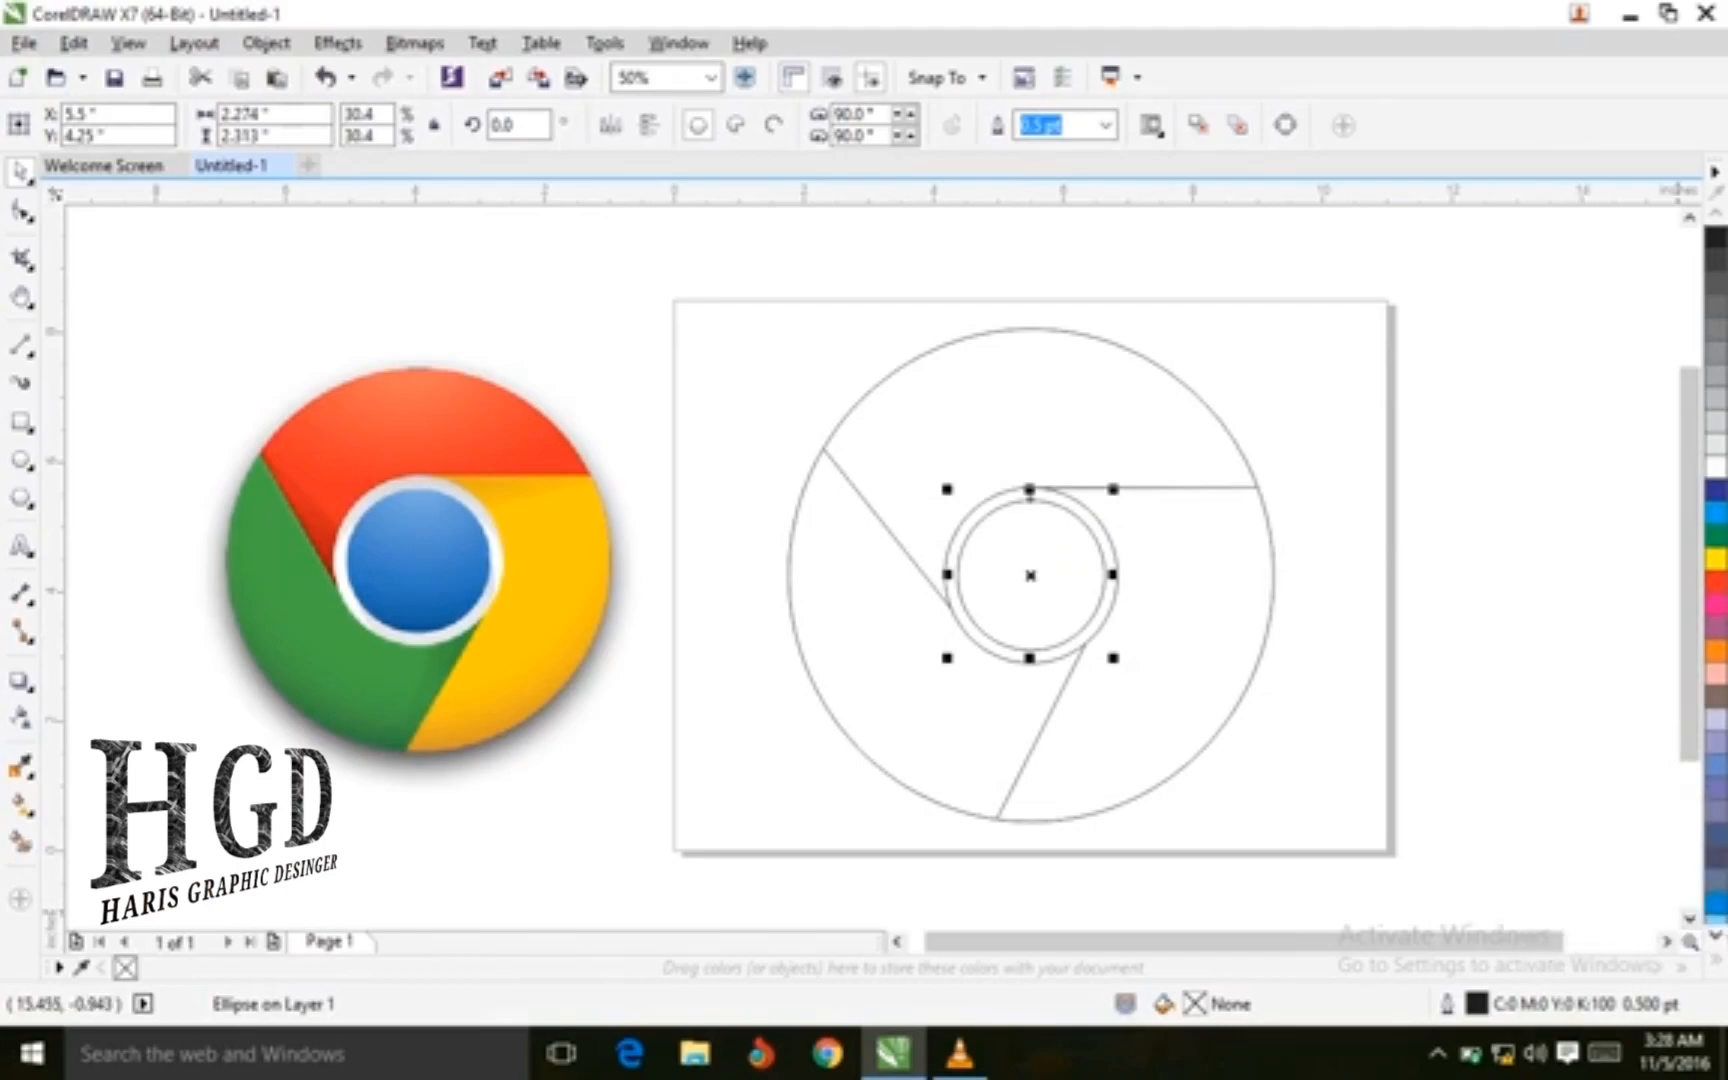
click(1716, 904)
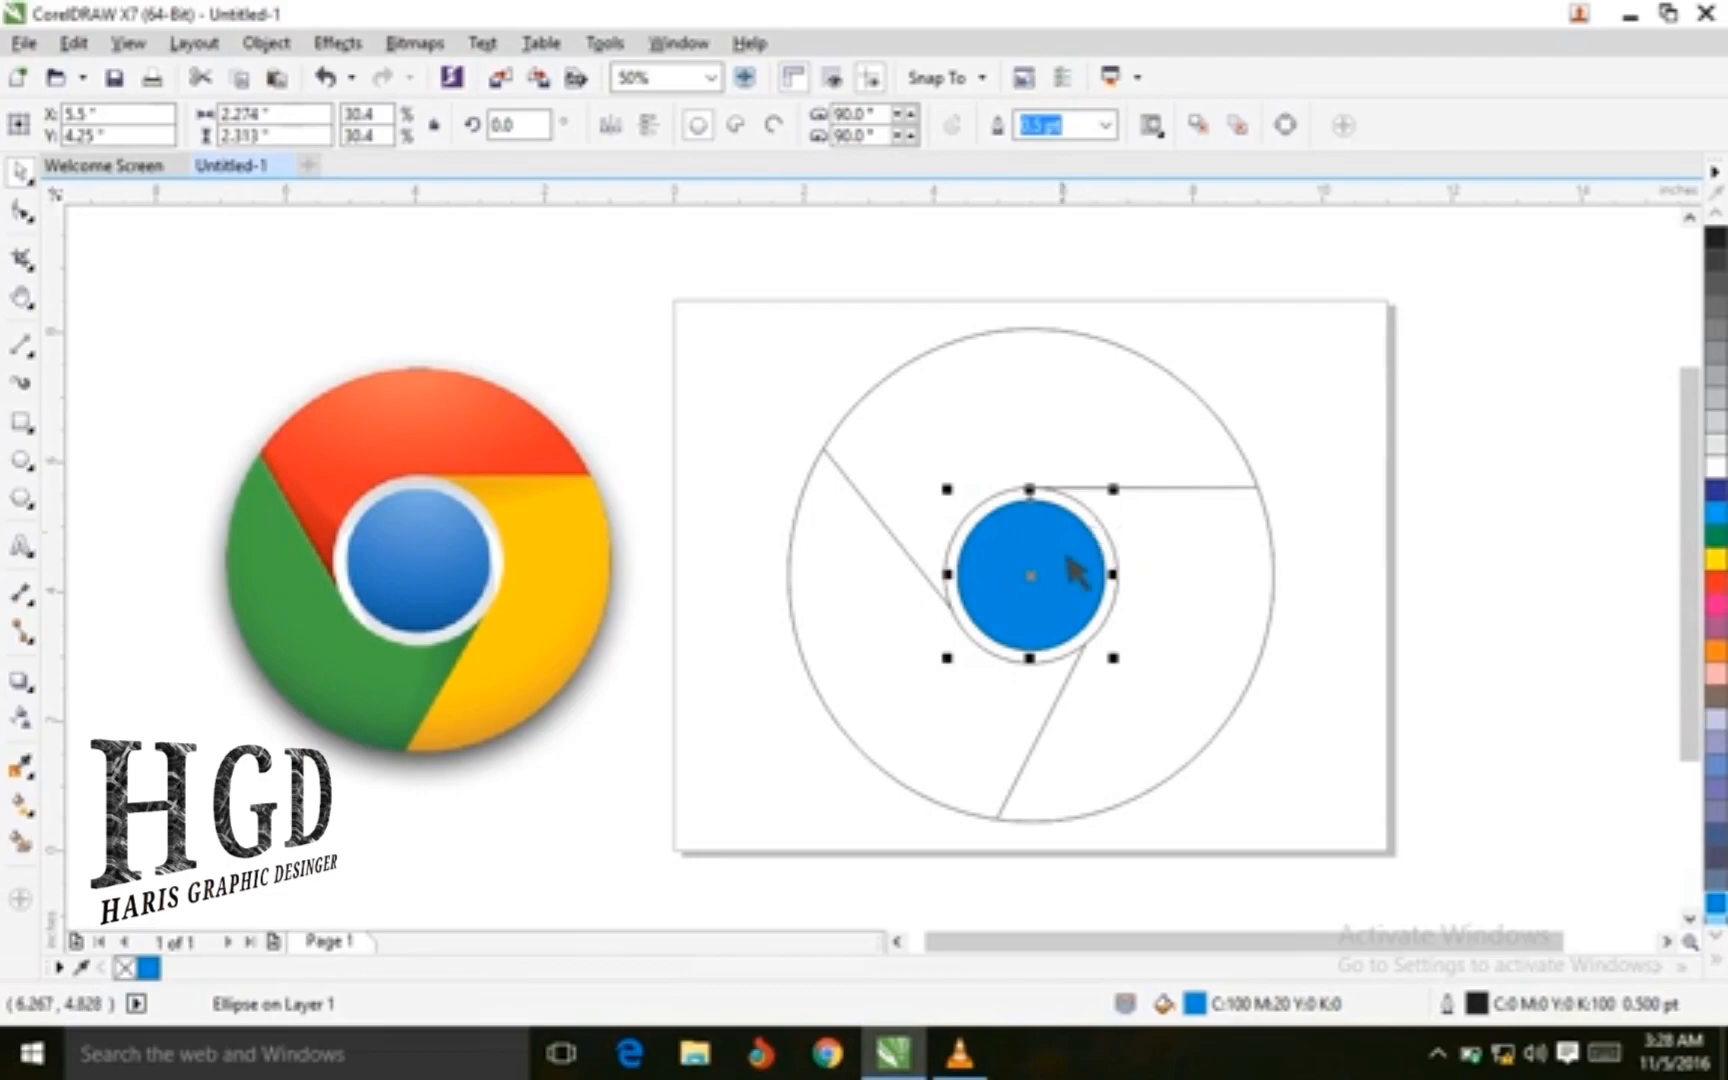
Use Smart Fill to fill the lower-right section of the ring and color it yellow
click(170, 849)
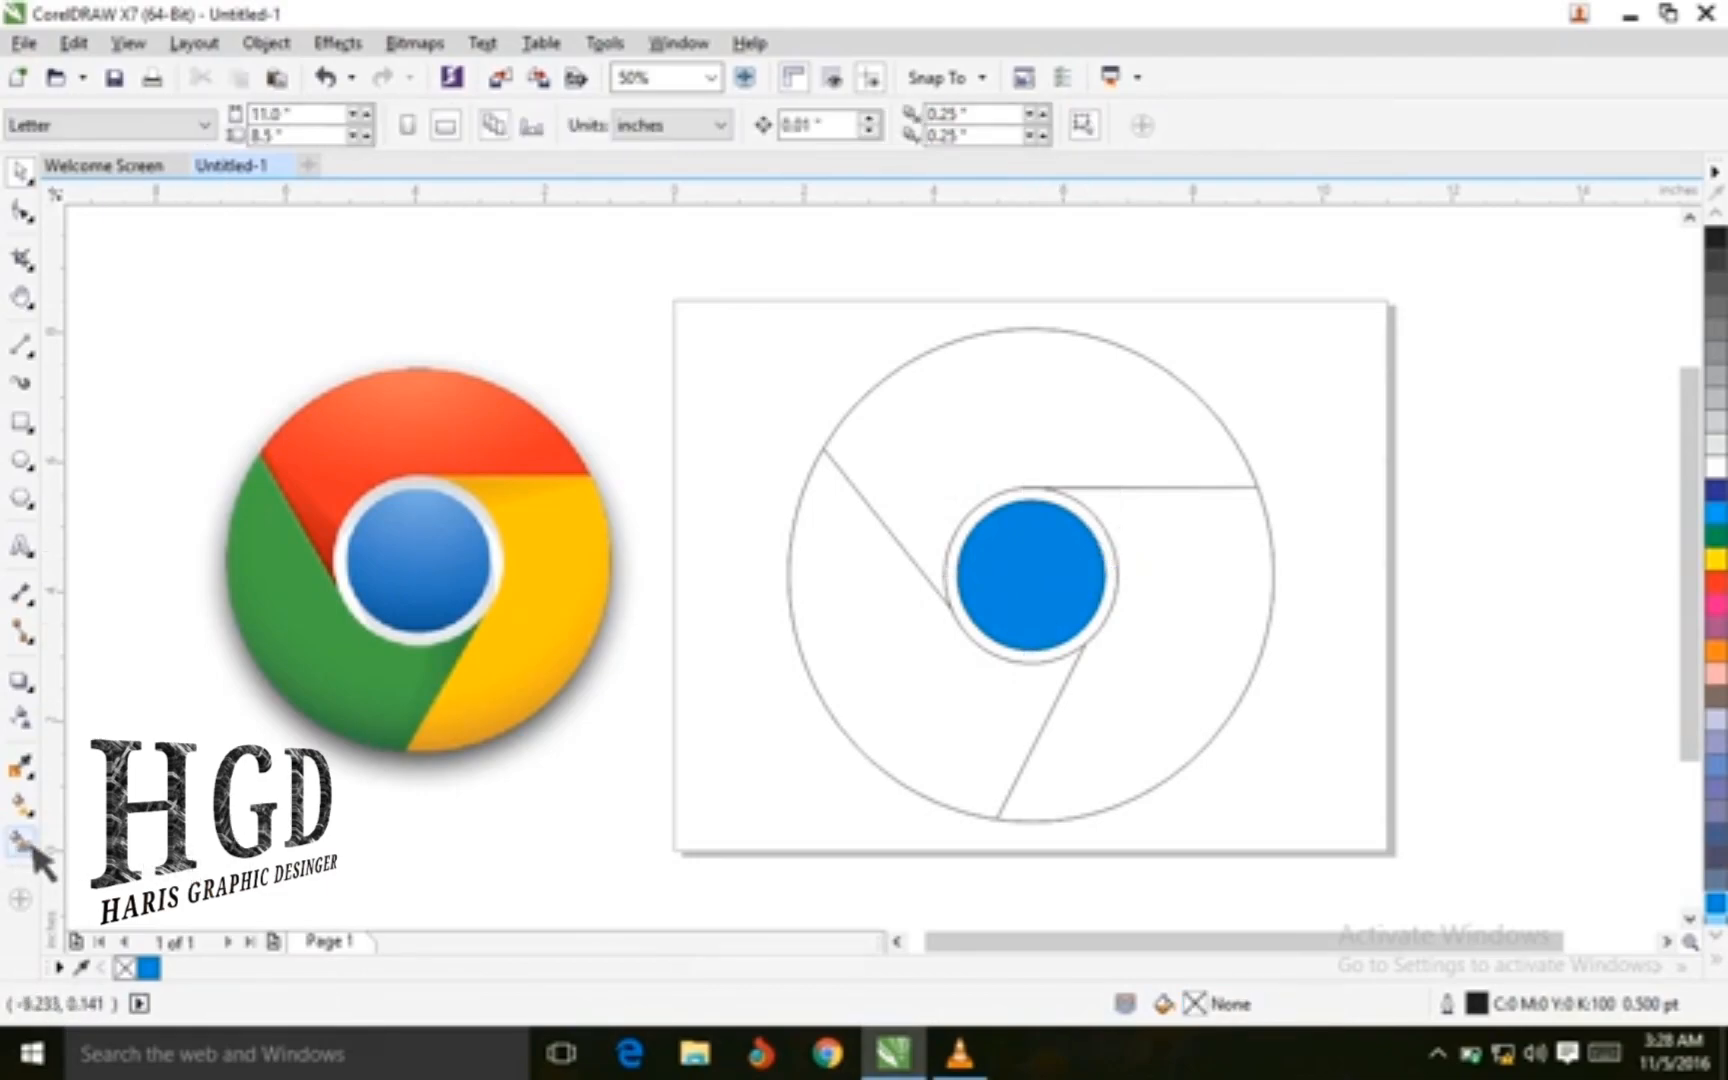
click(24, 842)
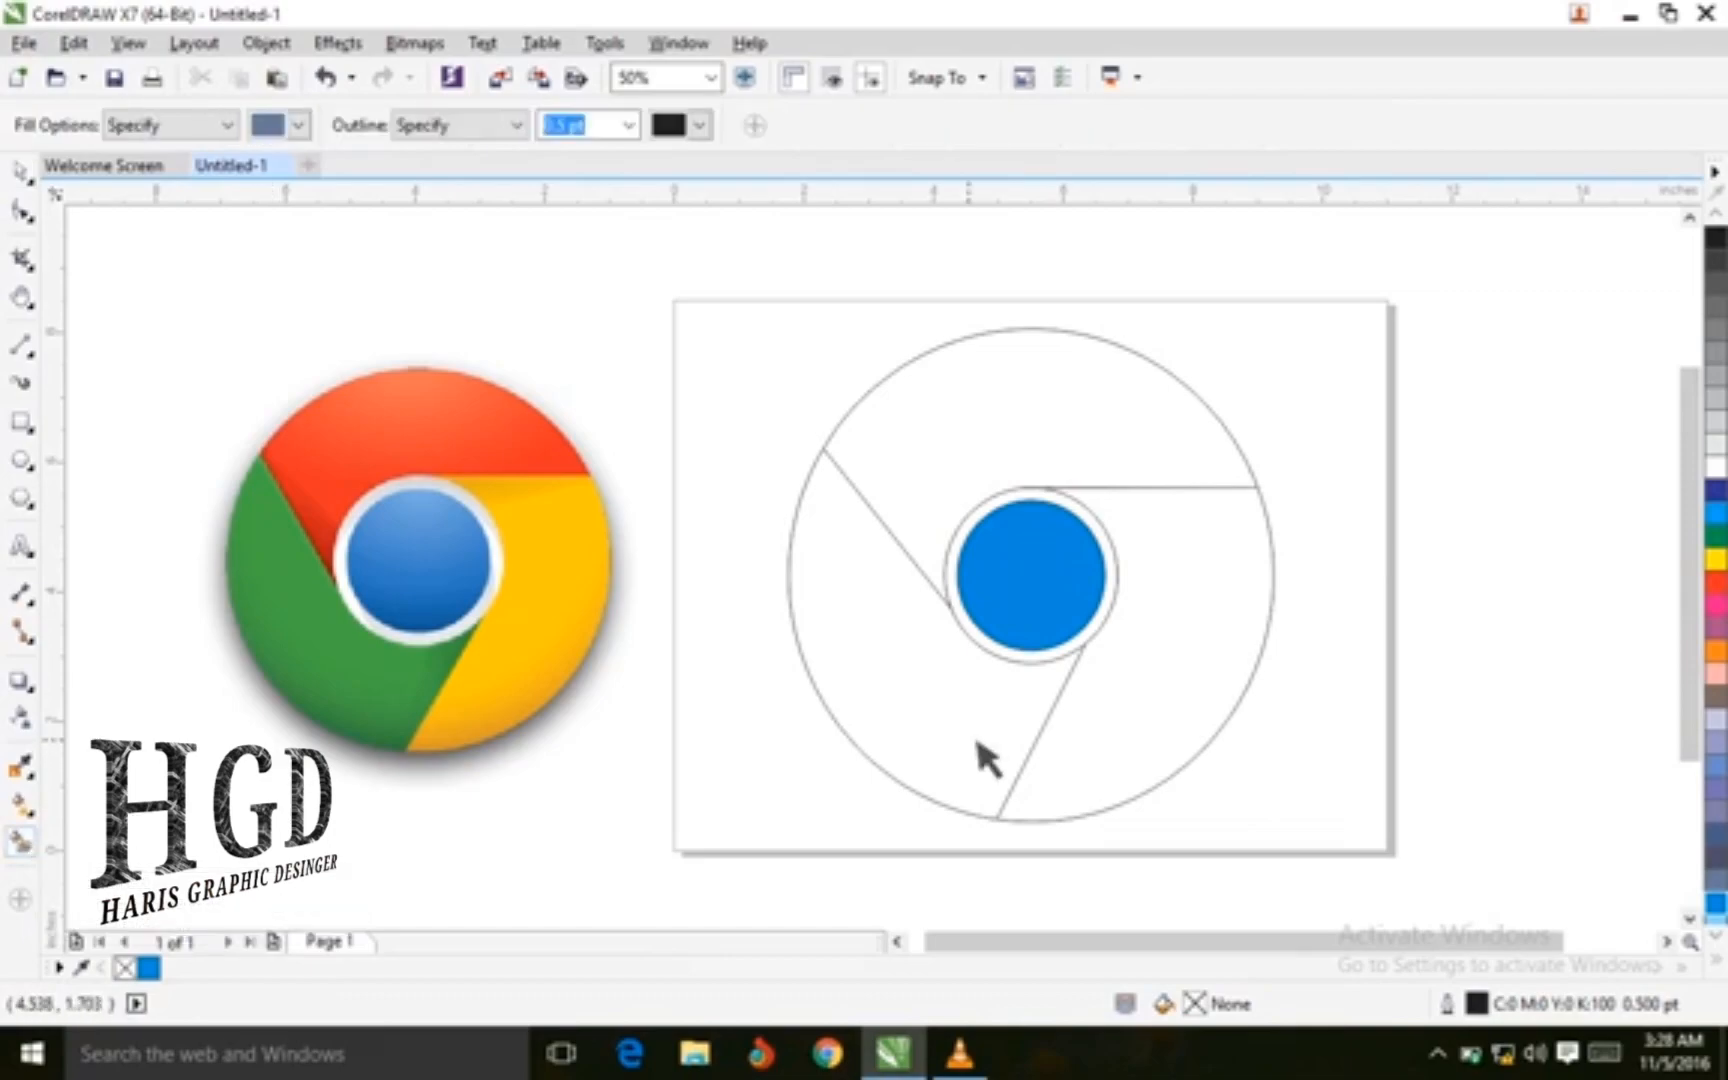
click(1181, 707)
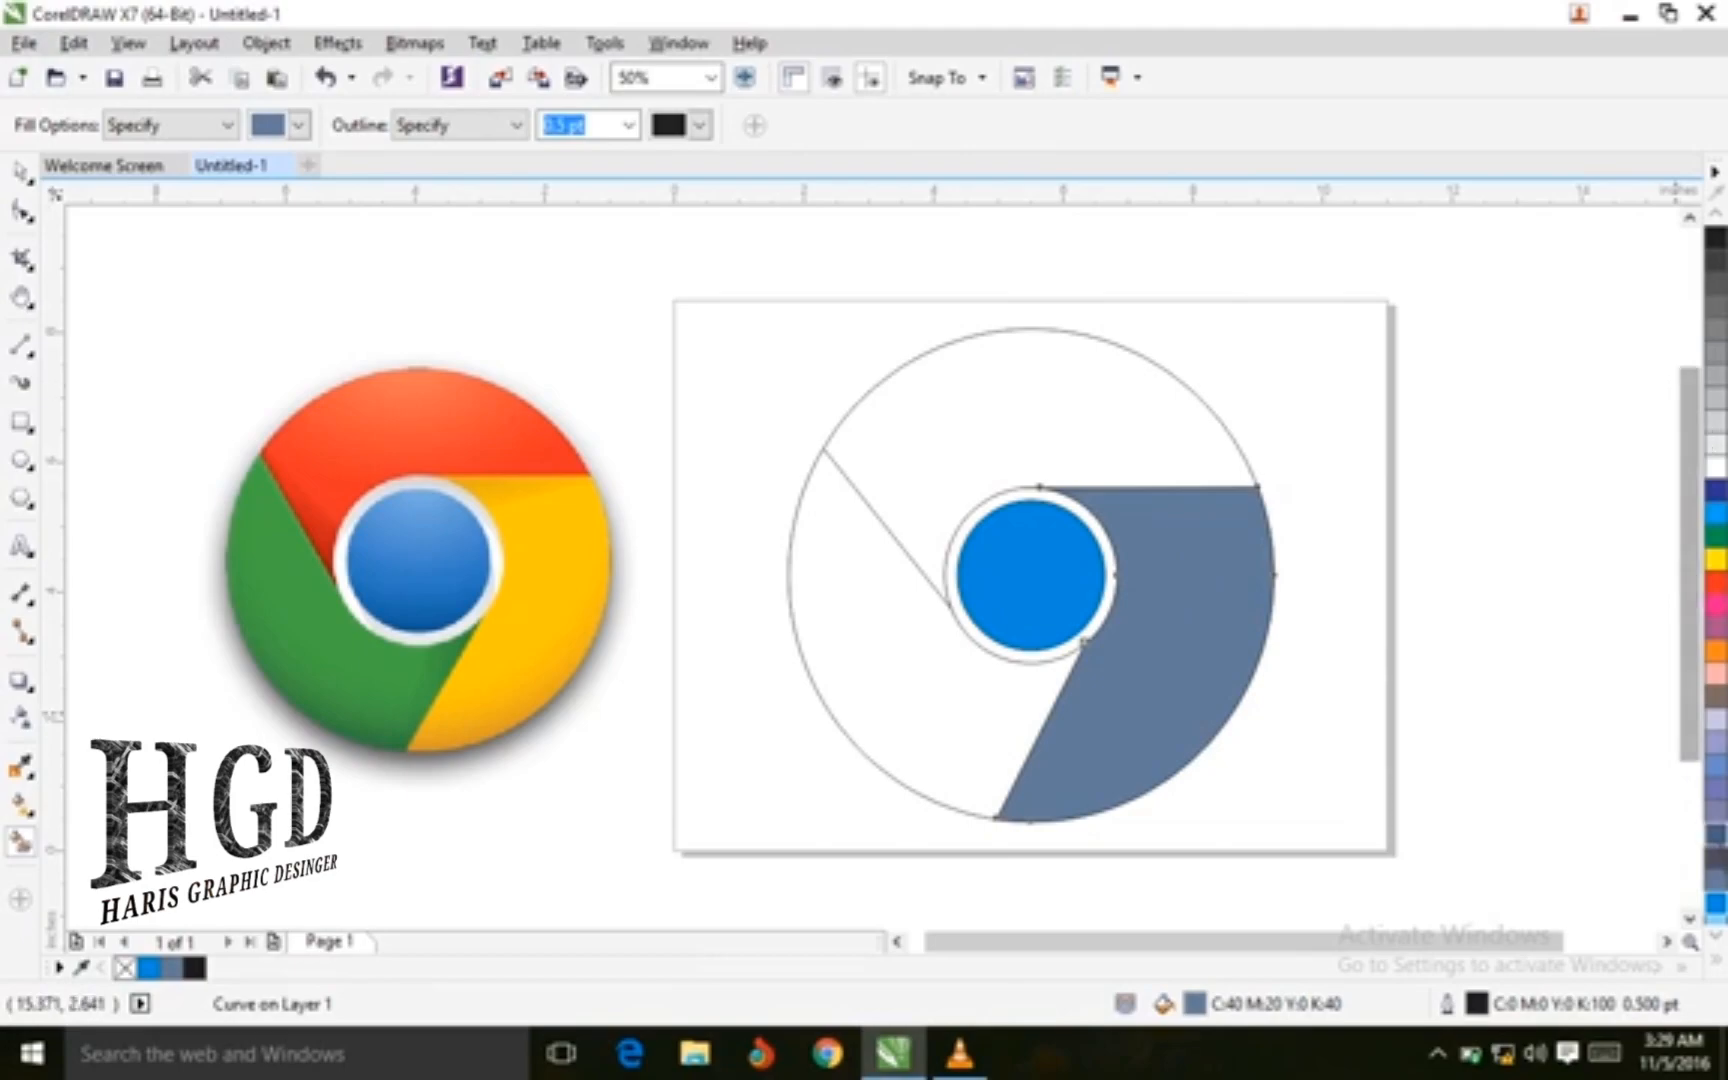
click(1722, 958)
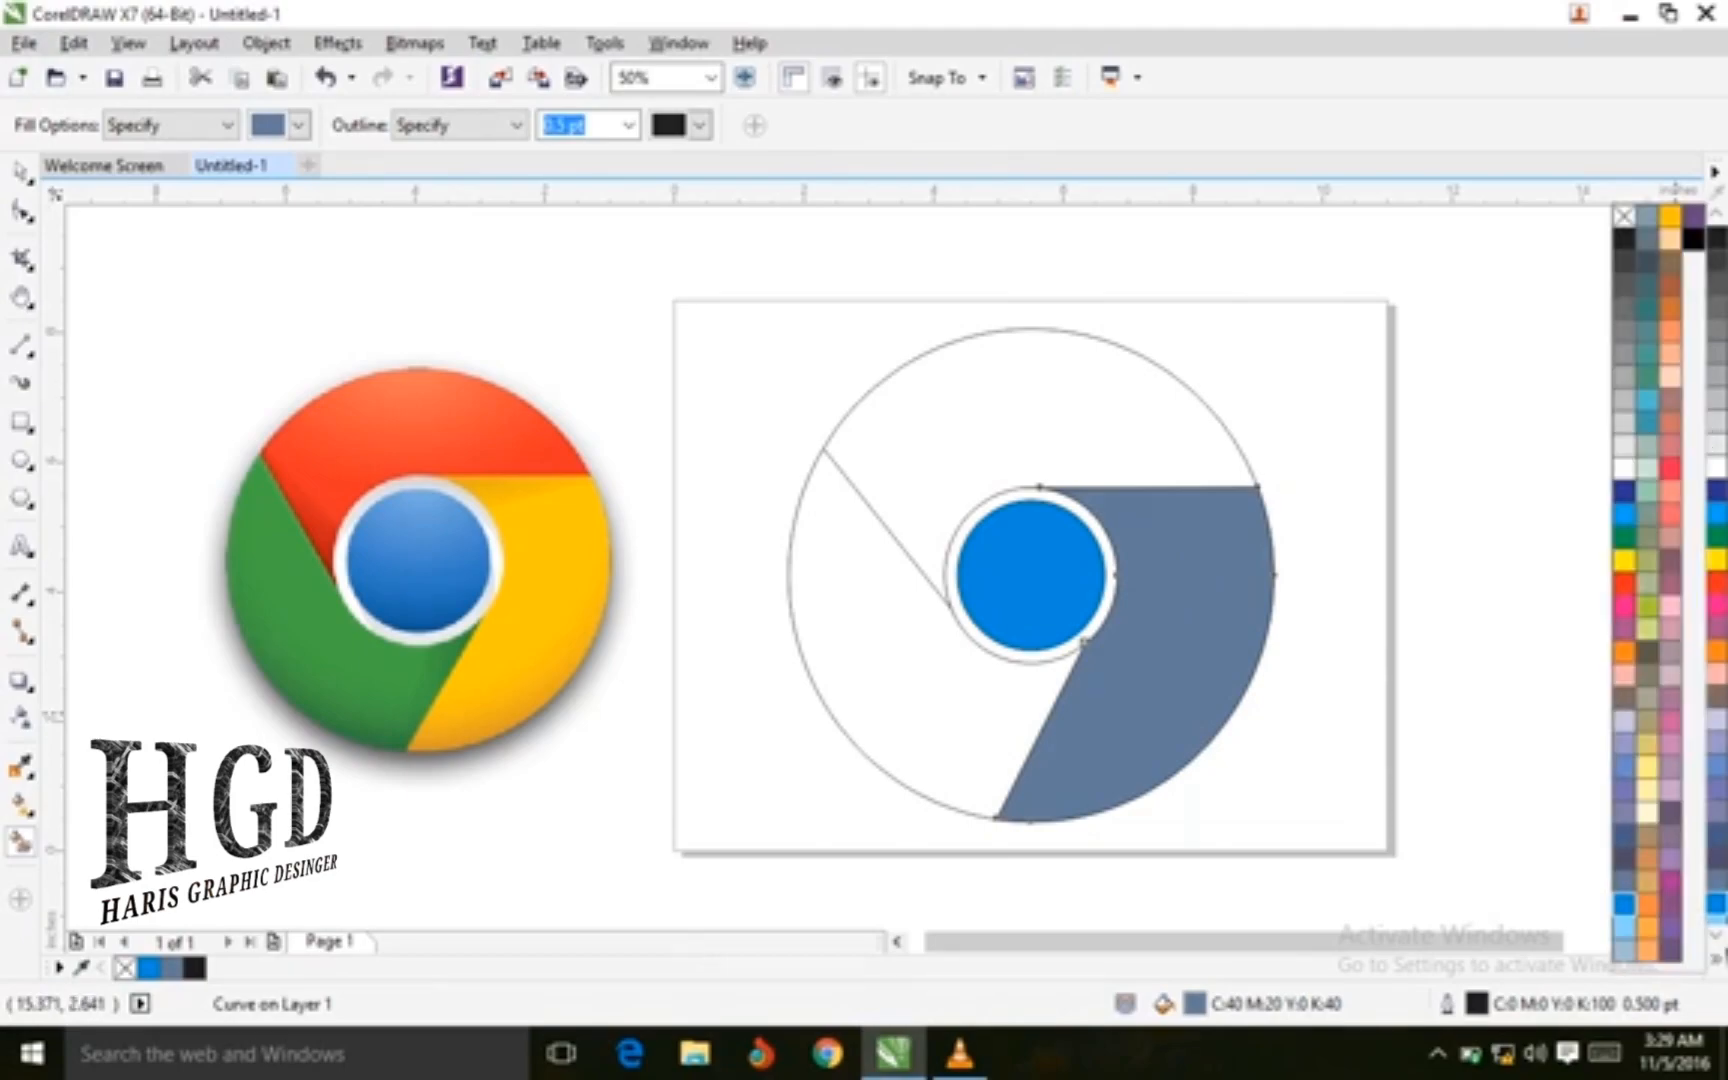
click(1680, 220)
Smart Fill the top section of the ring and color it red
click(1030, 398)
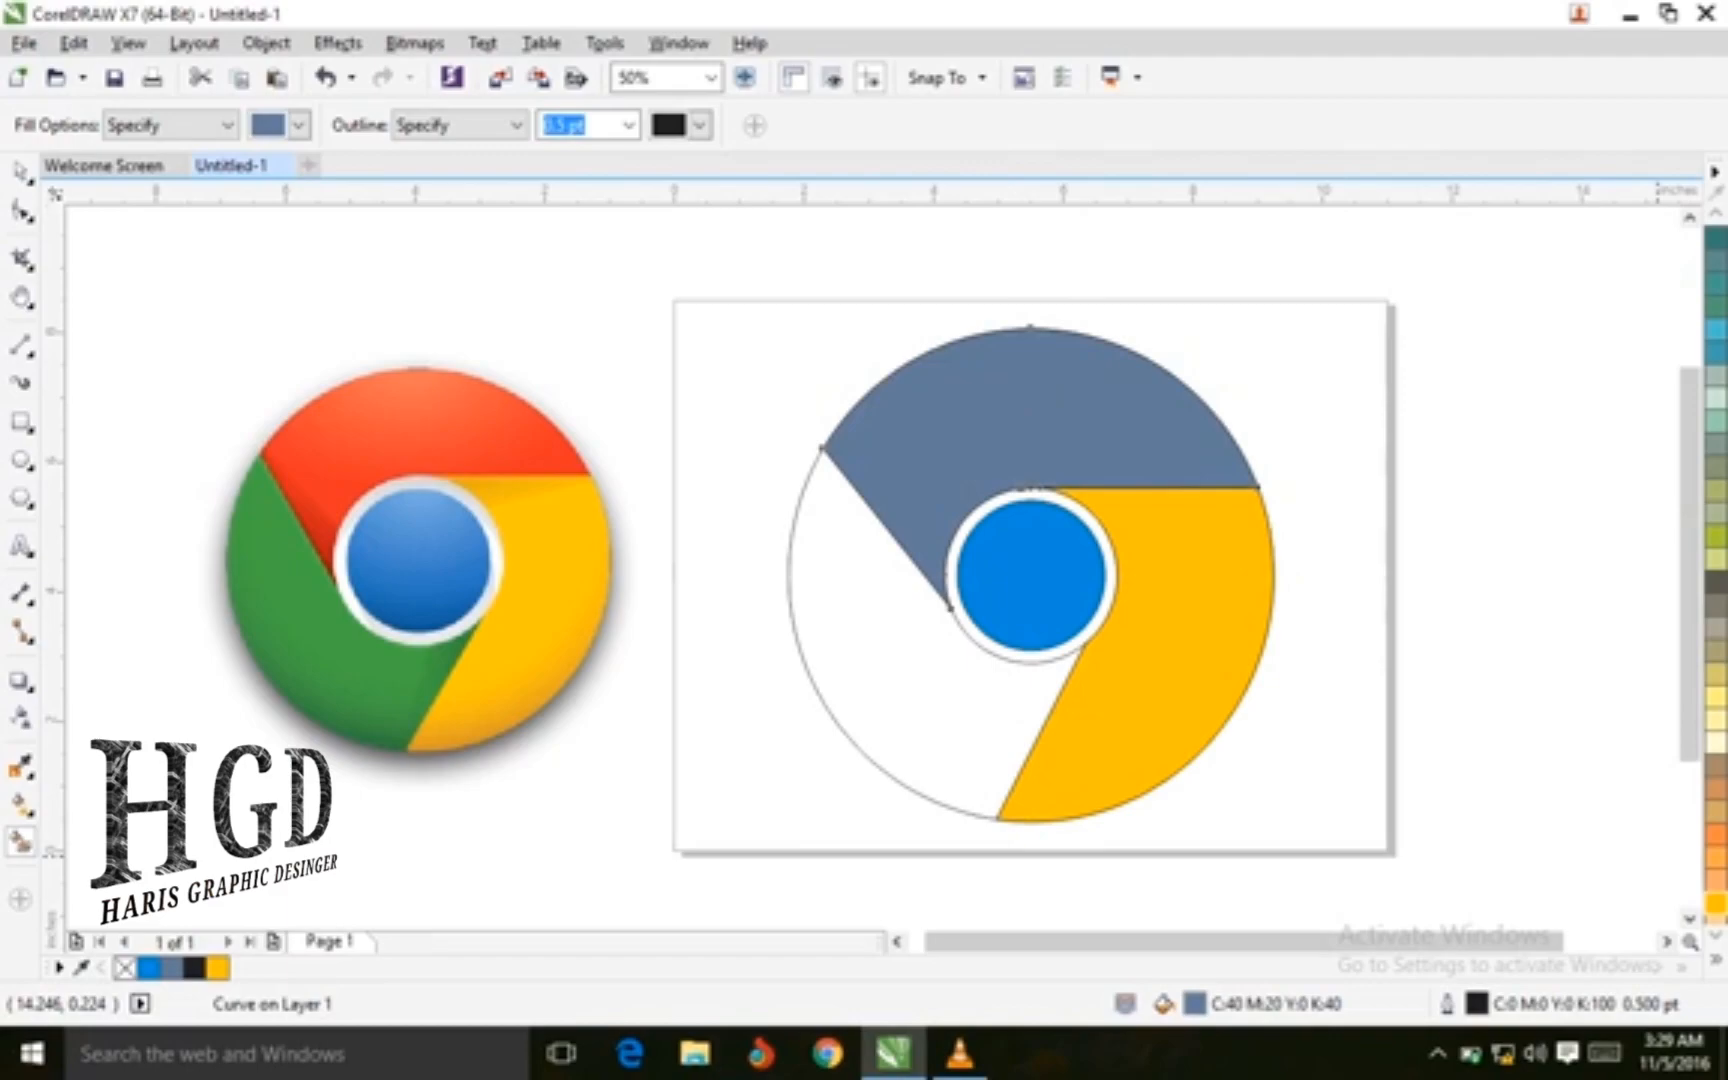
click(1716, 960)
click(1624, 584)
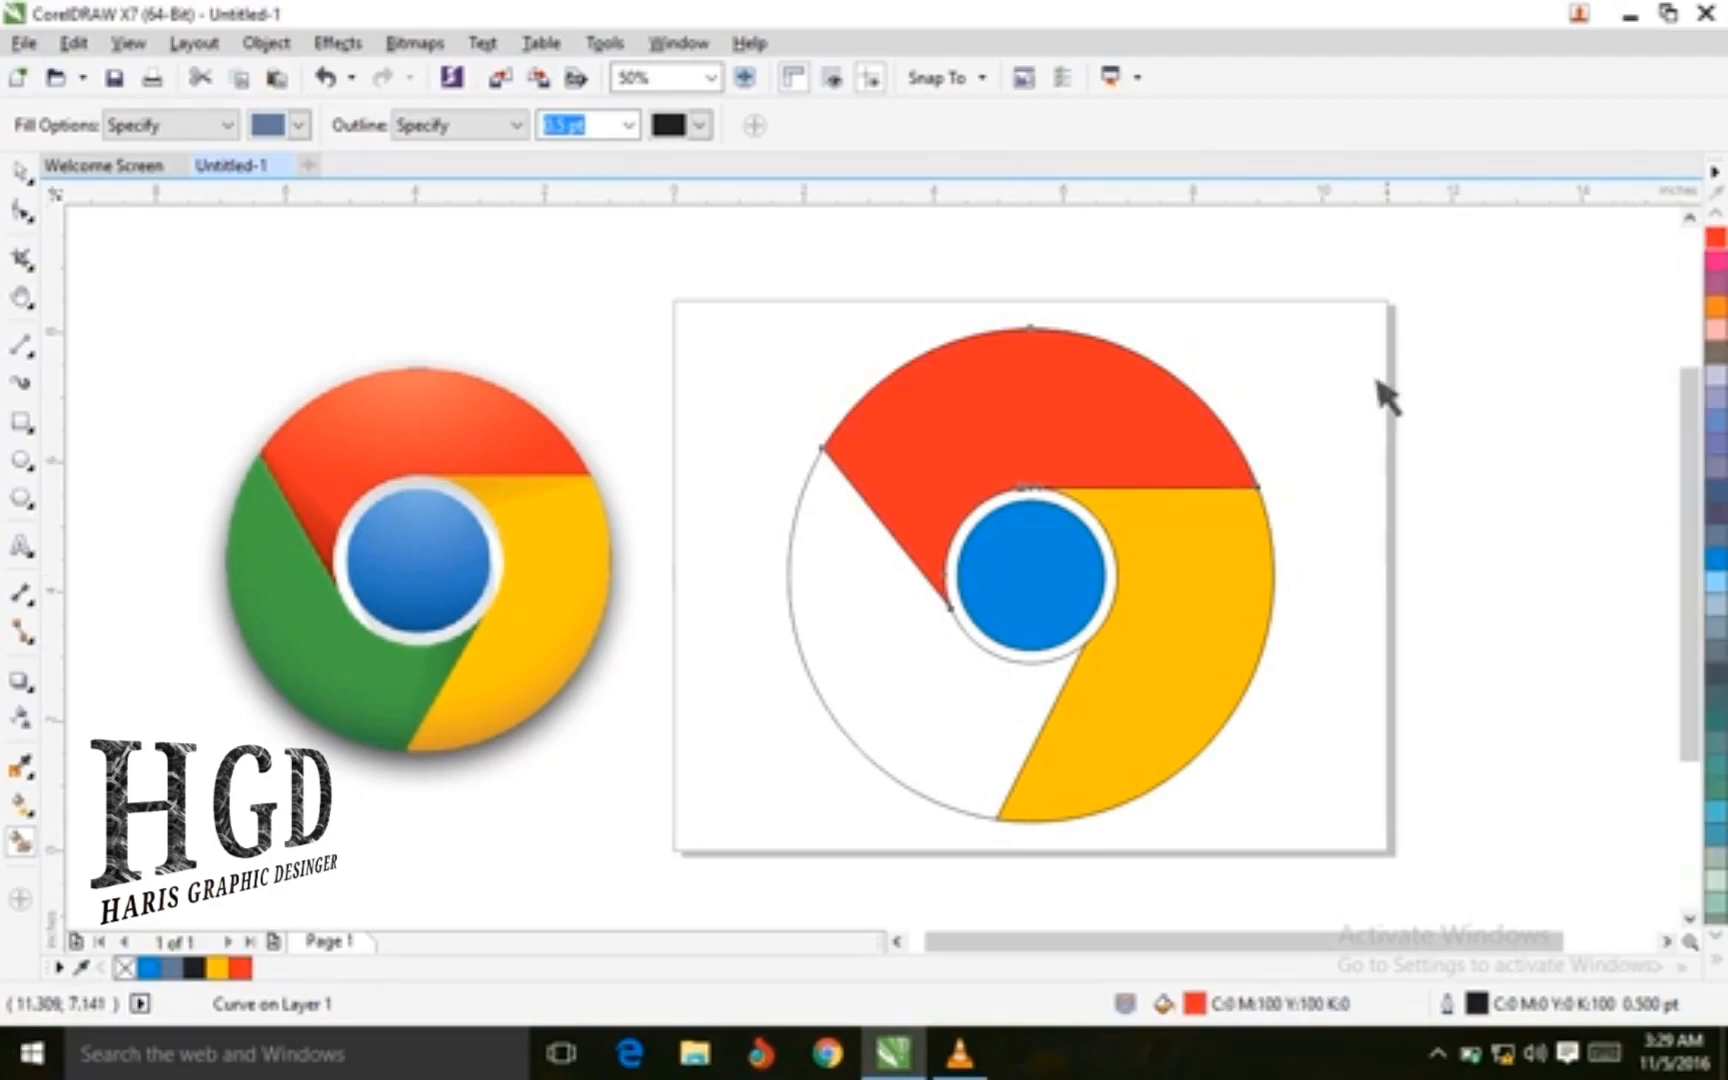
Smart Fill the left section of the ring and color it green
click(880, 660)
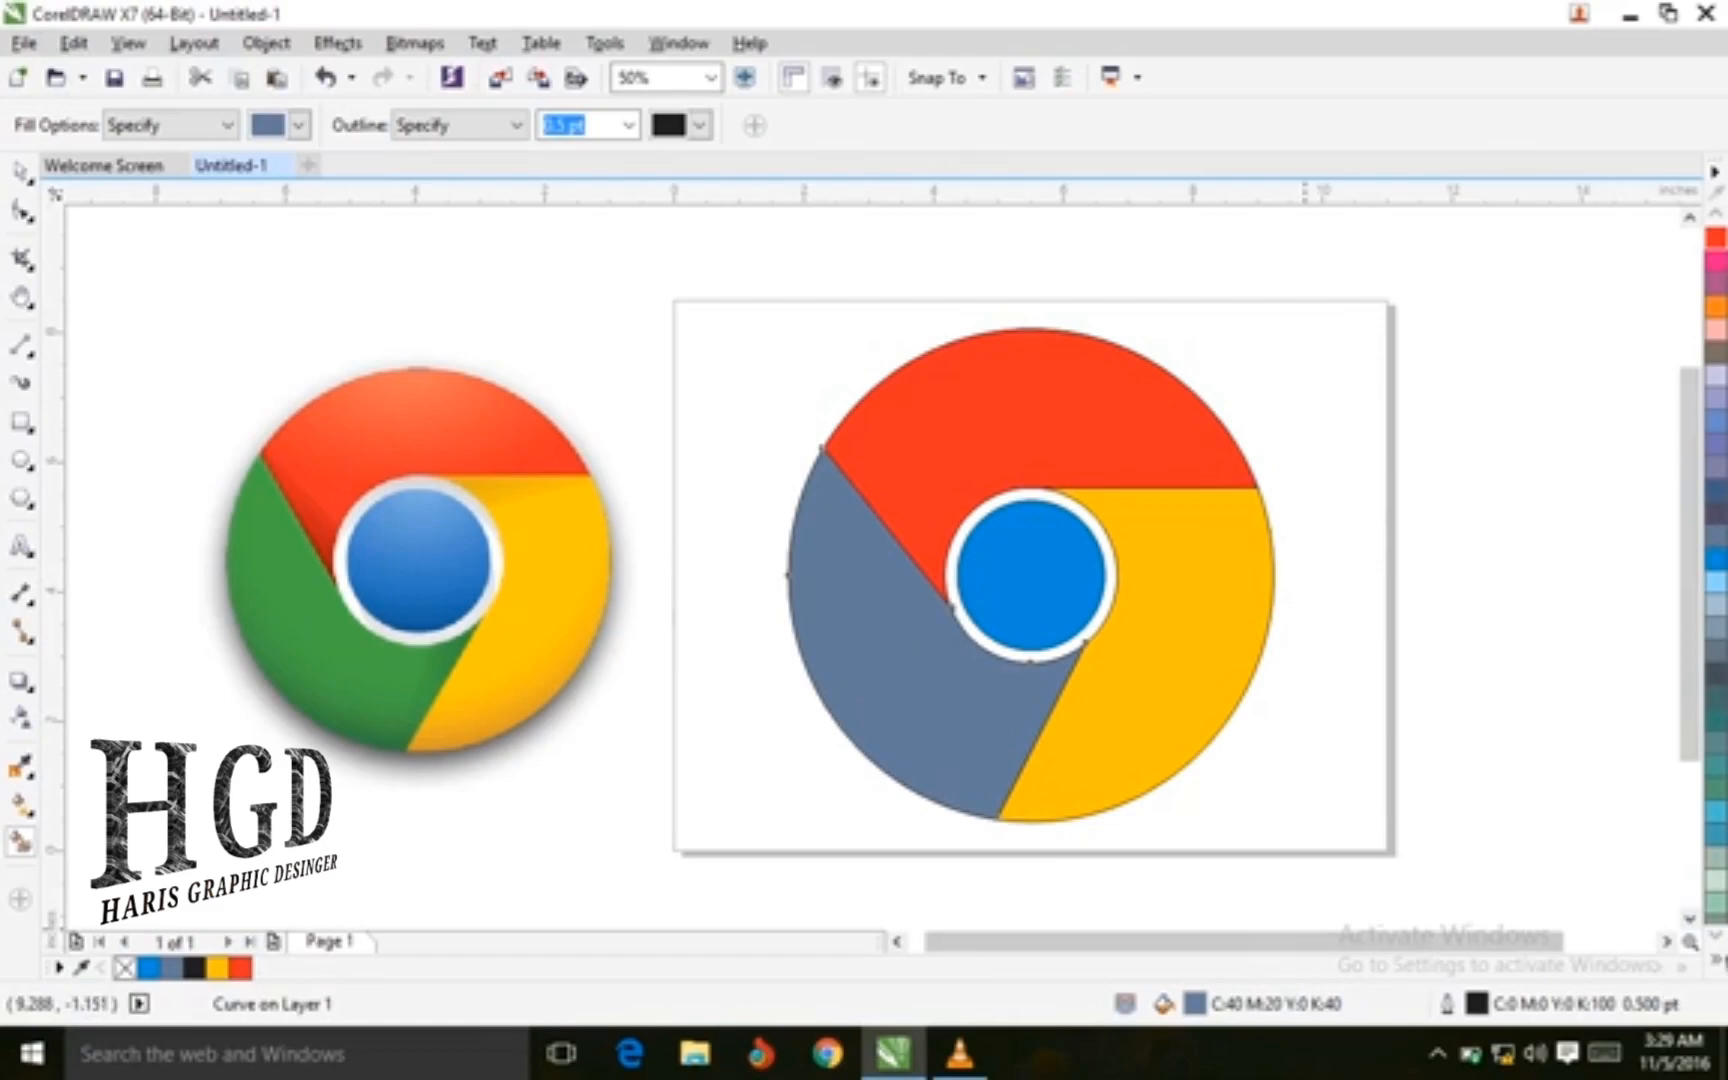
click(1716, 960)
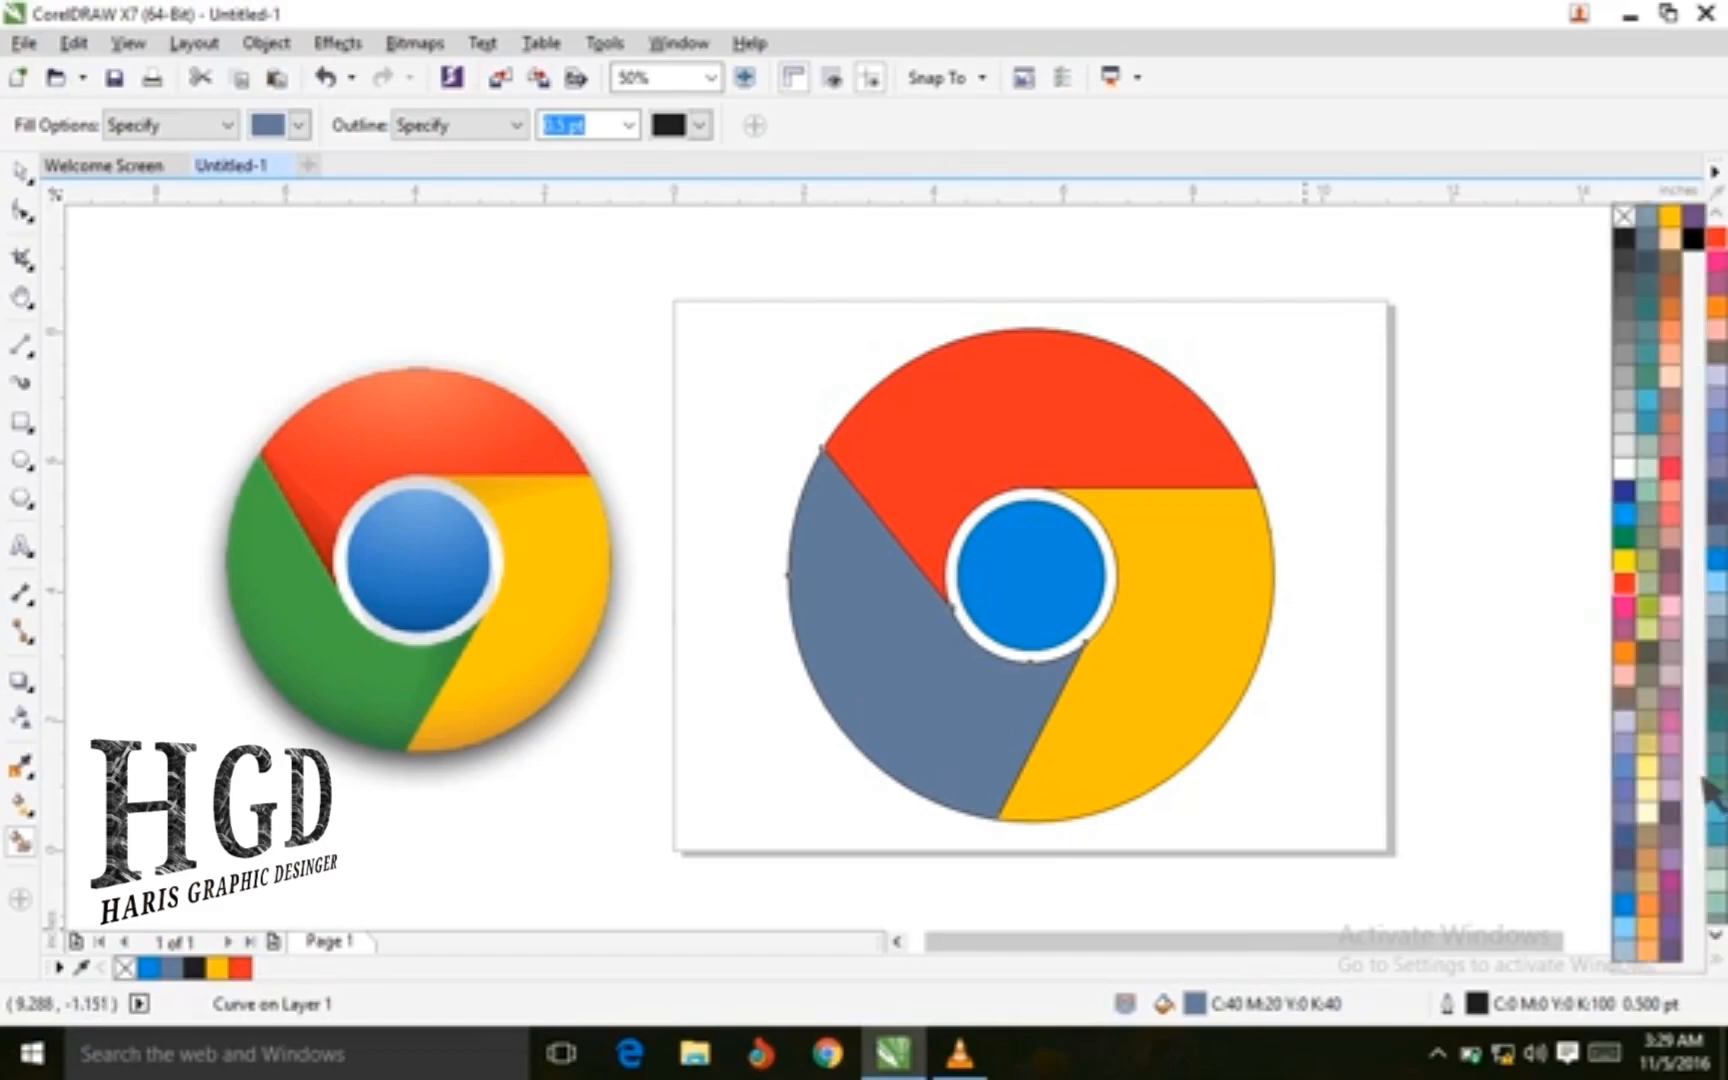
click(1626, 540)
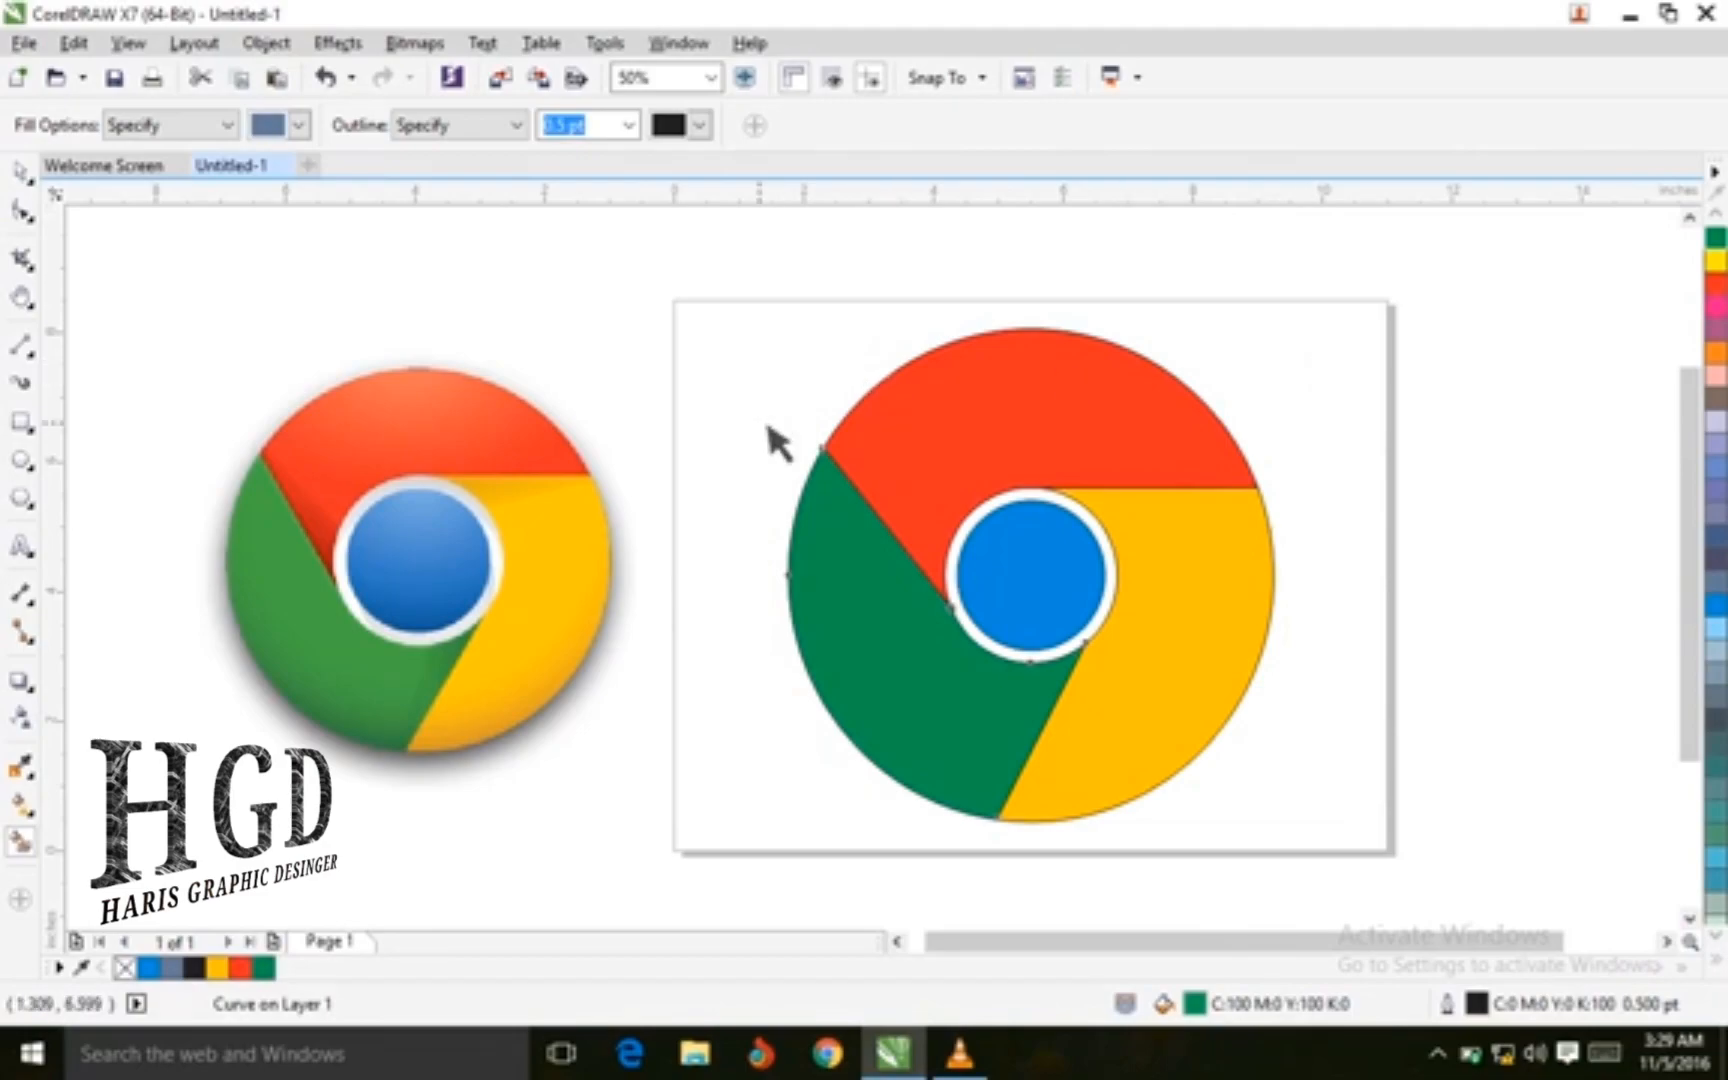
Select all the logo's objects and set their outline to None
click(28, 172)
click(625, 265)
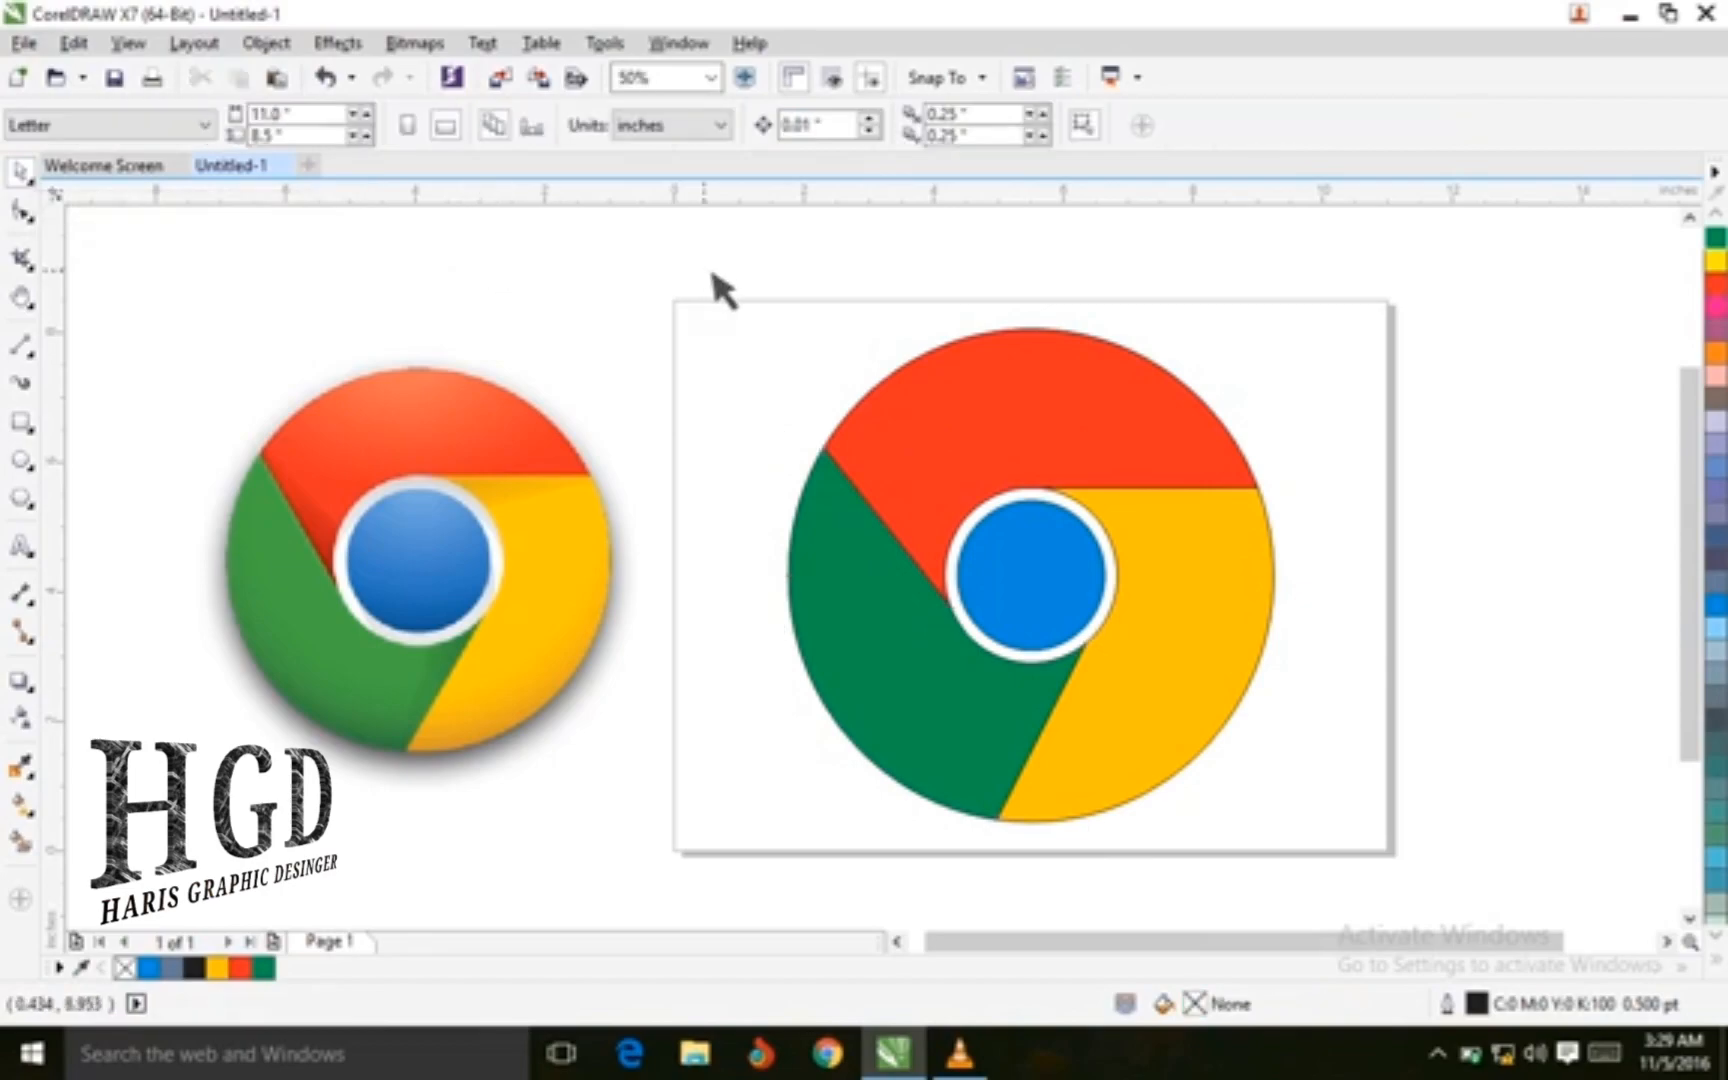
drag(693, 322, 1351, 841)
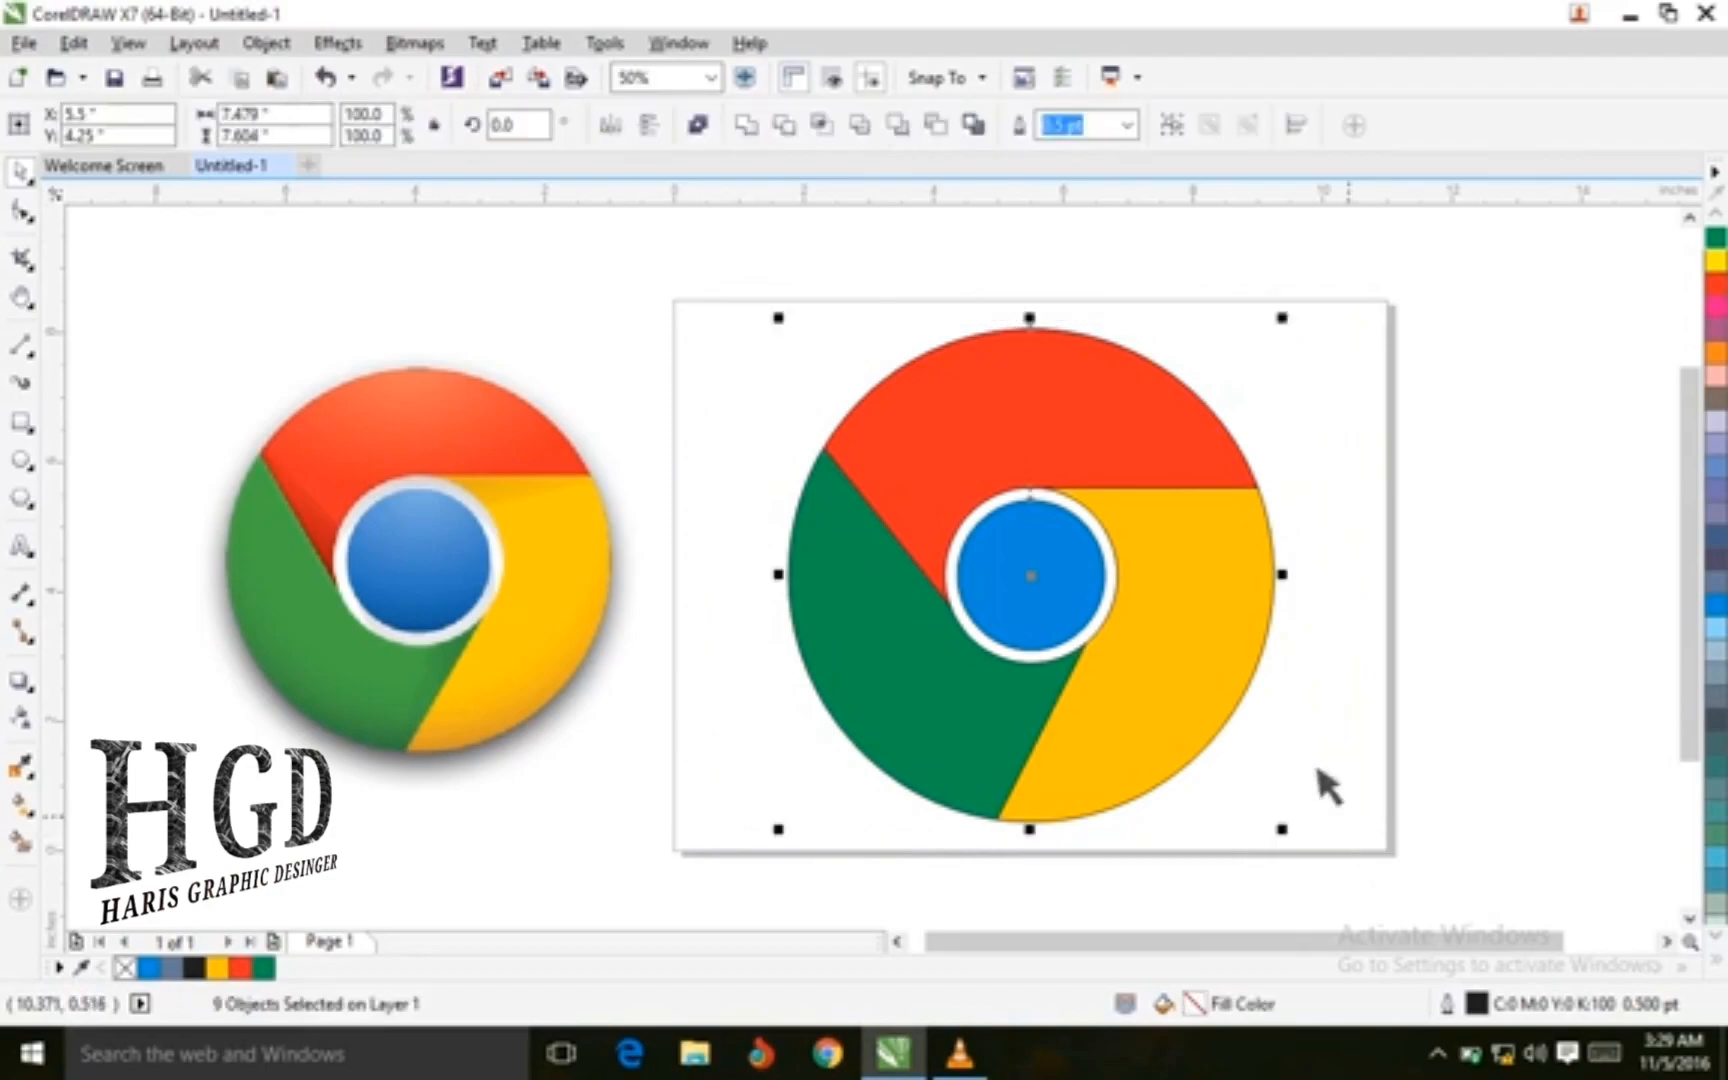
click(1128, 125)
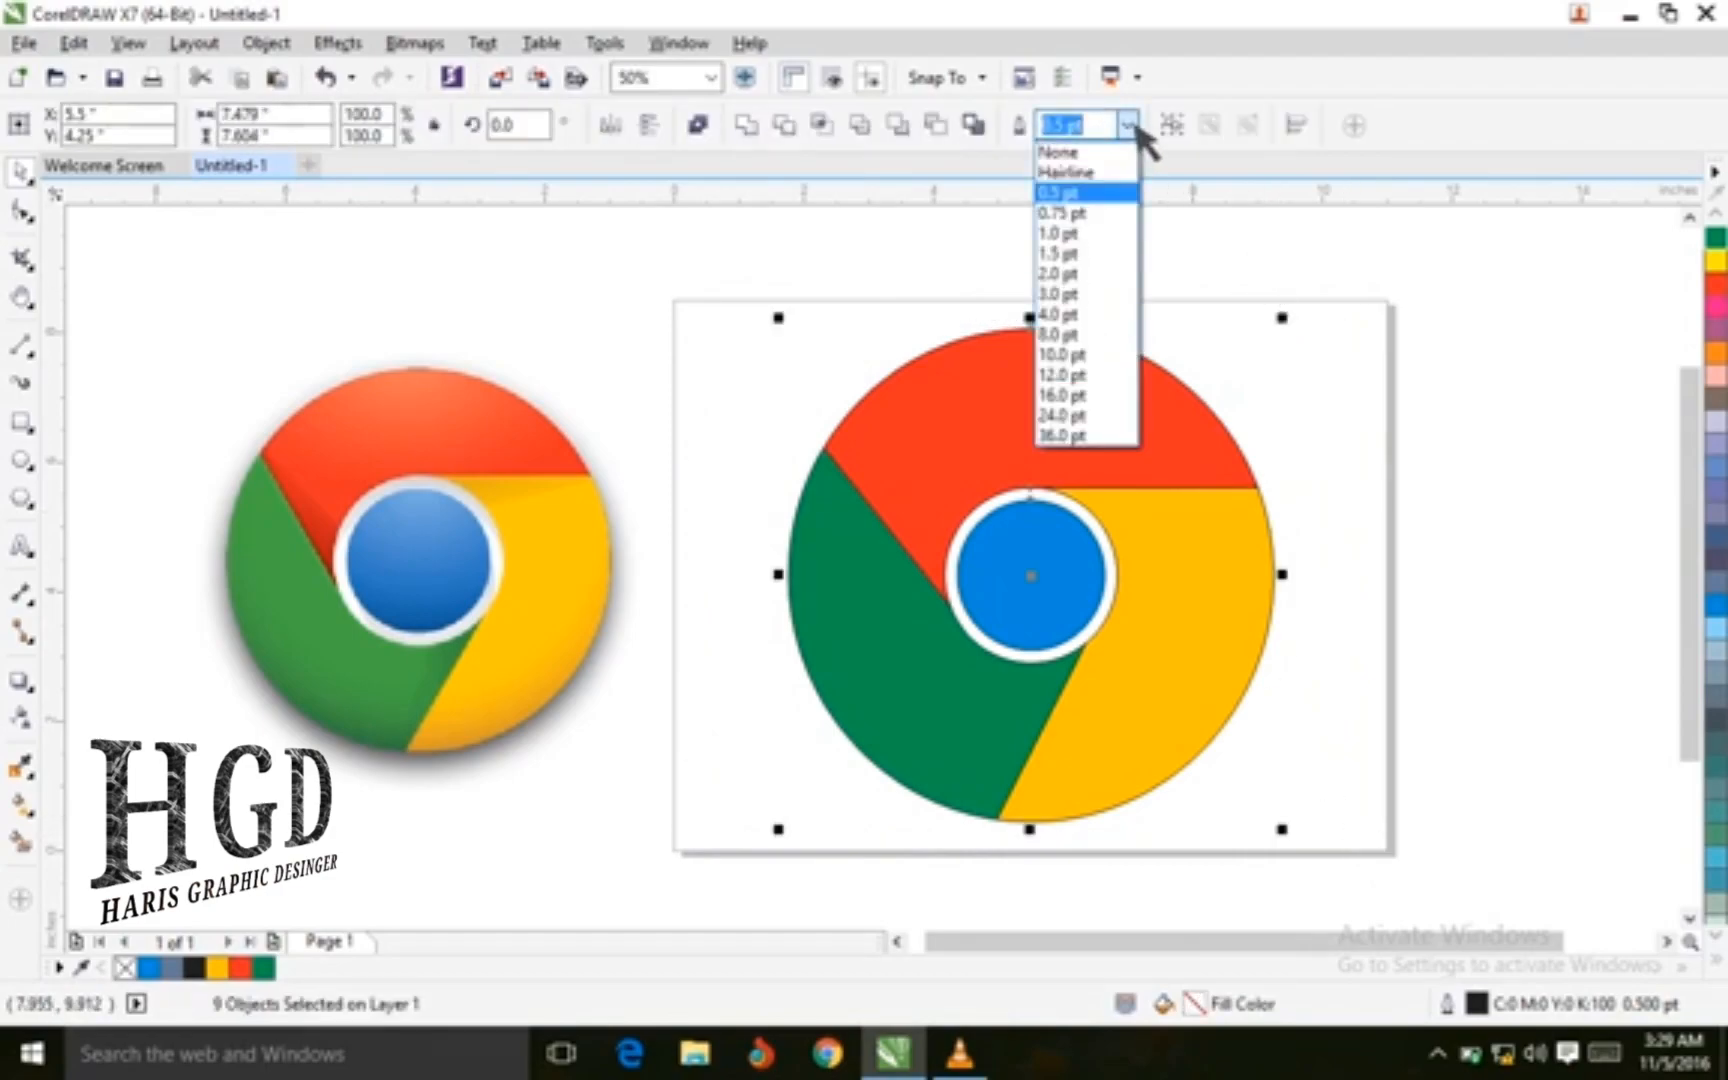
click(1095, 153)
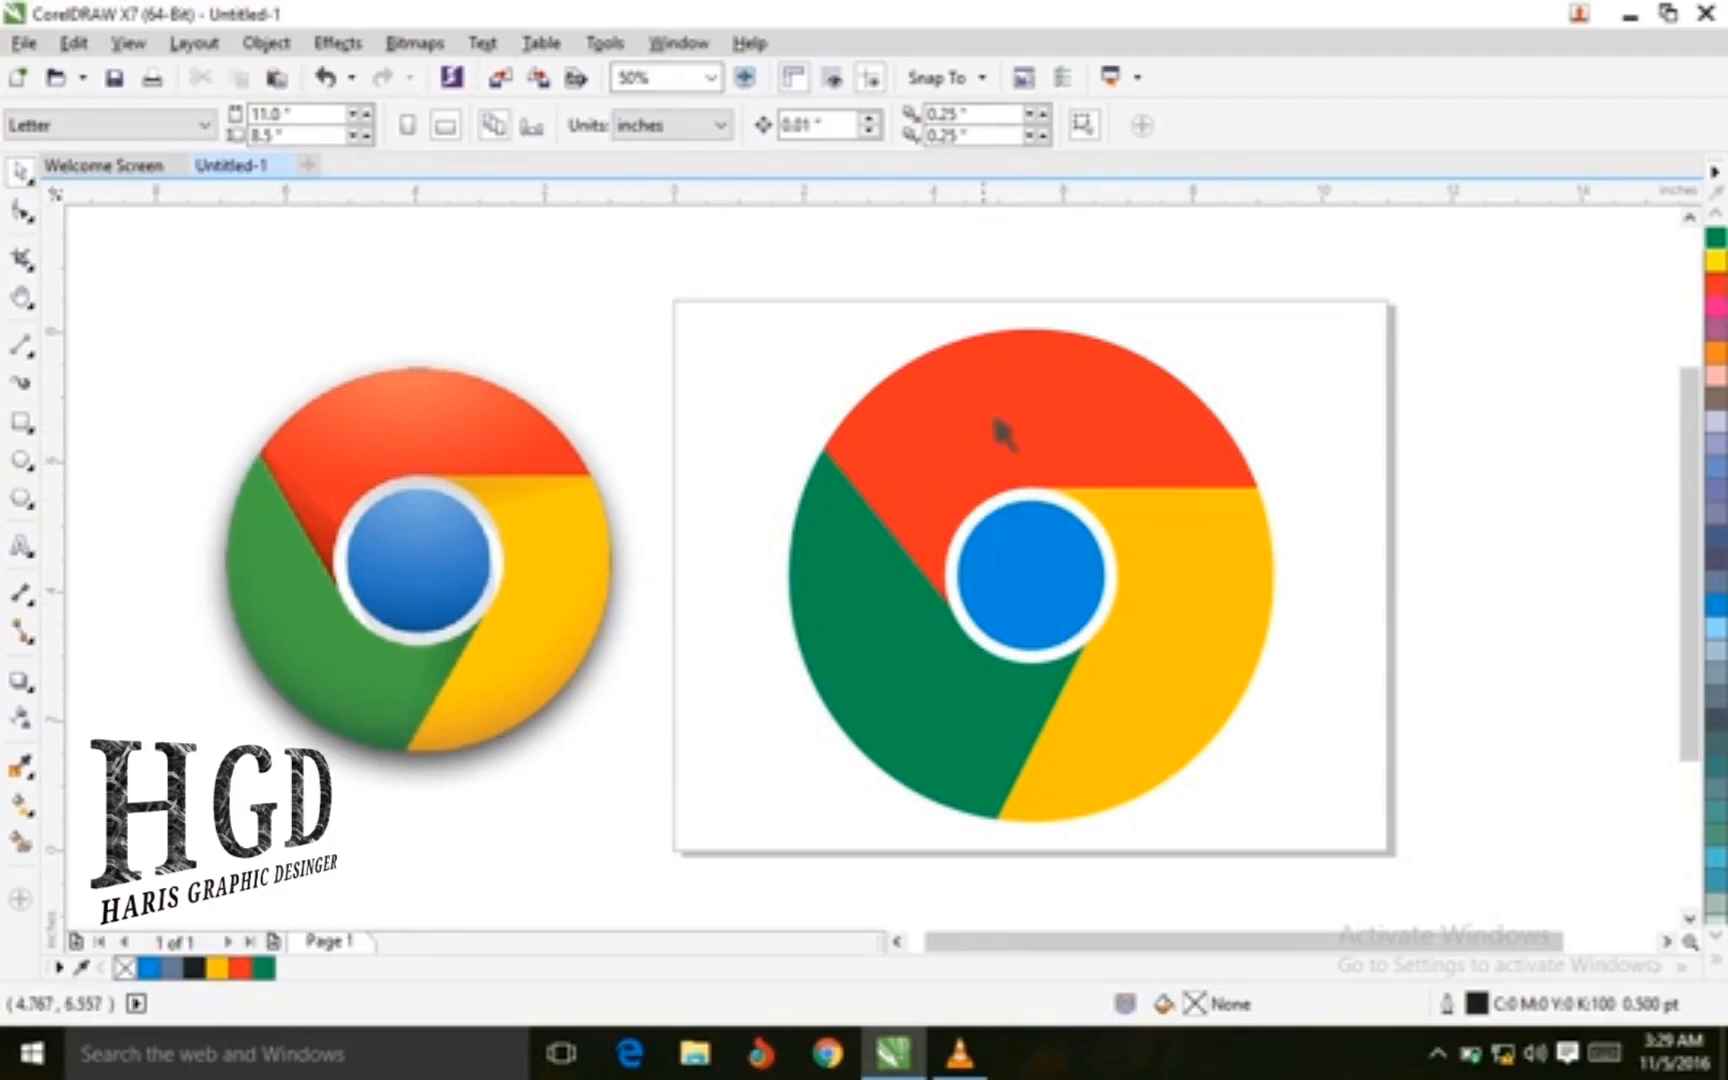
Select the blue inner circle, undoing an accidental move of it
click(1036, 588)
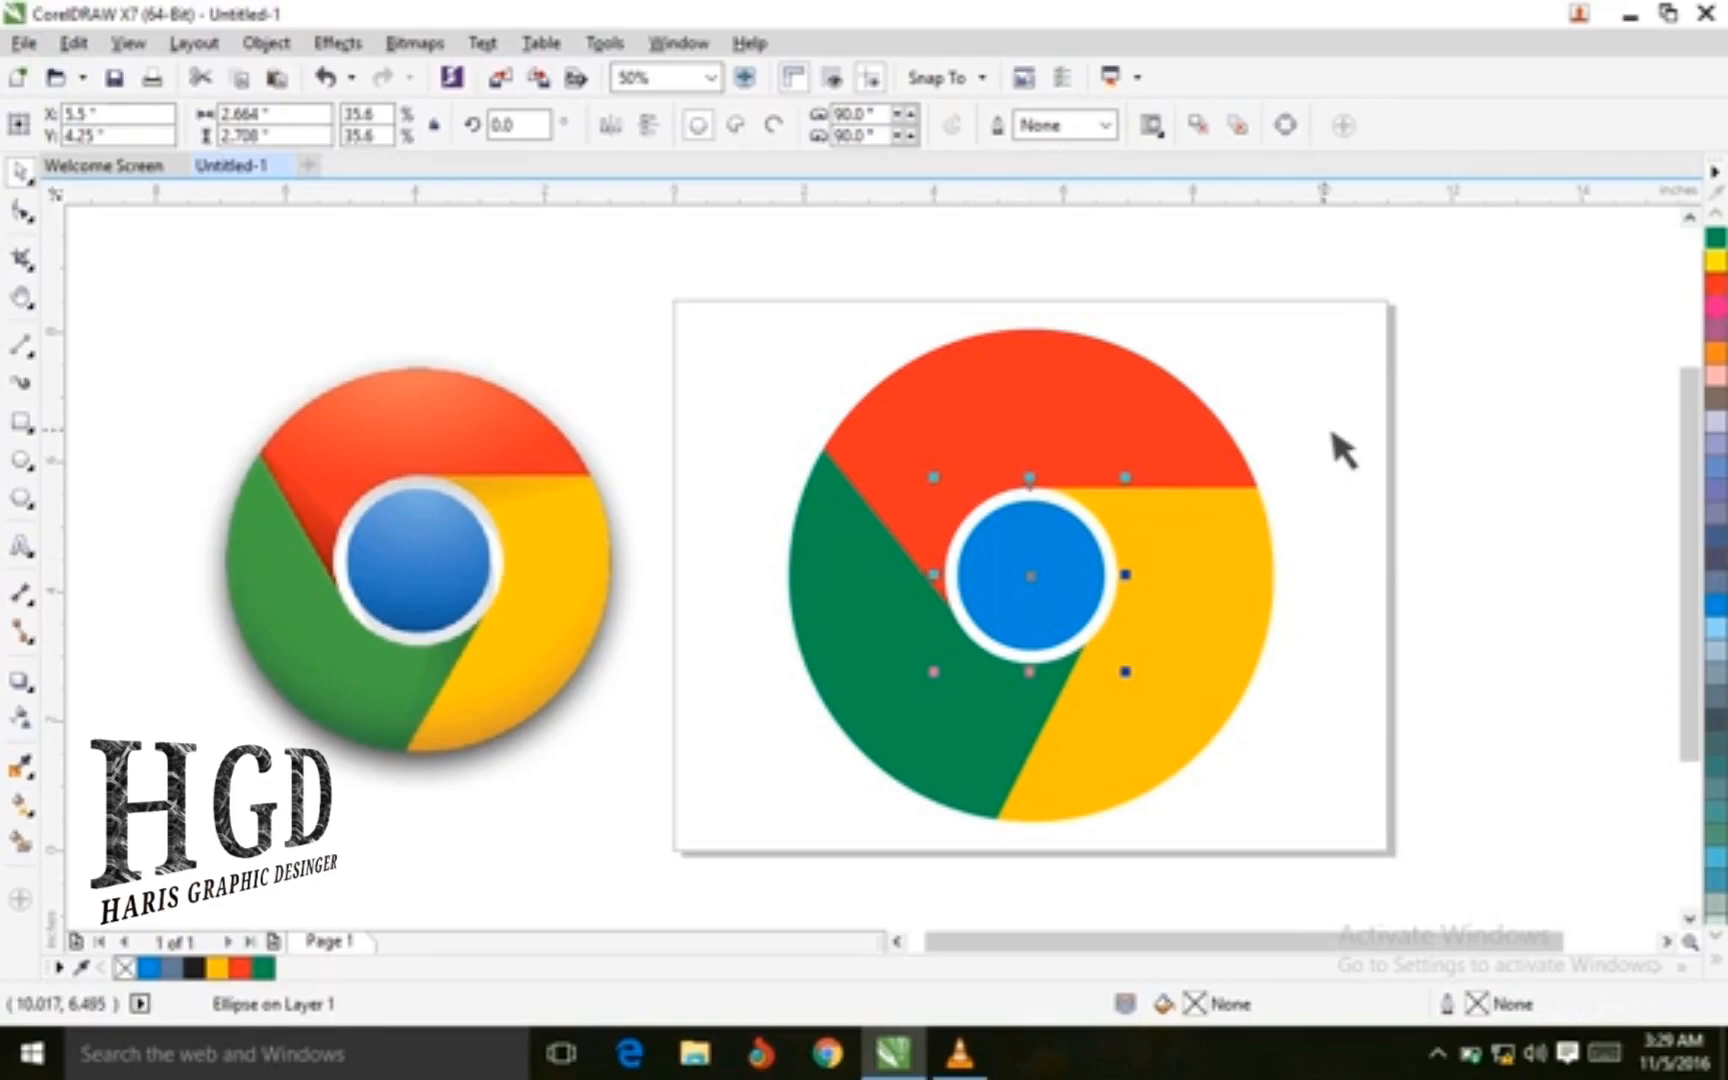
click(1342, 449)
click(1110, 560)
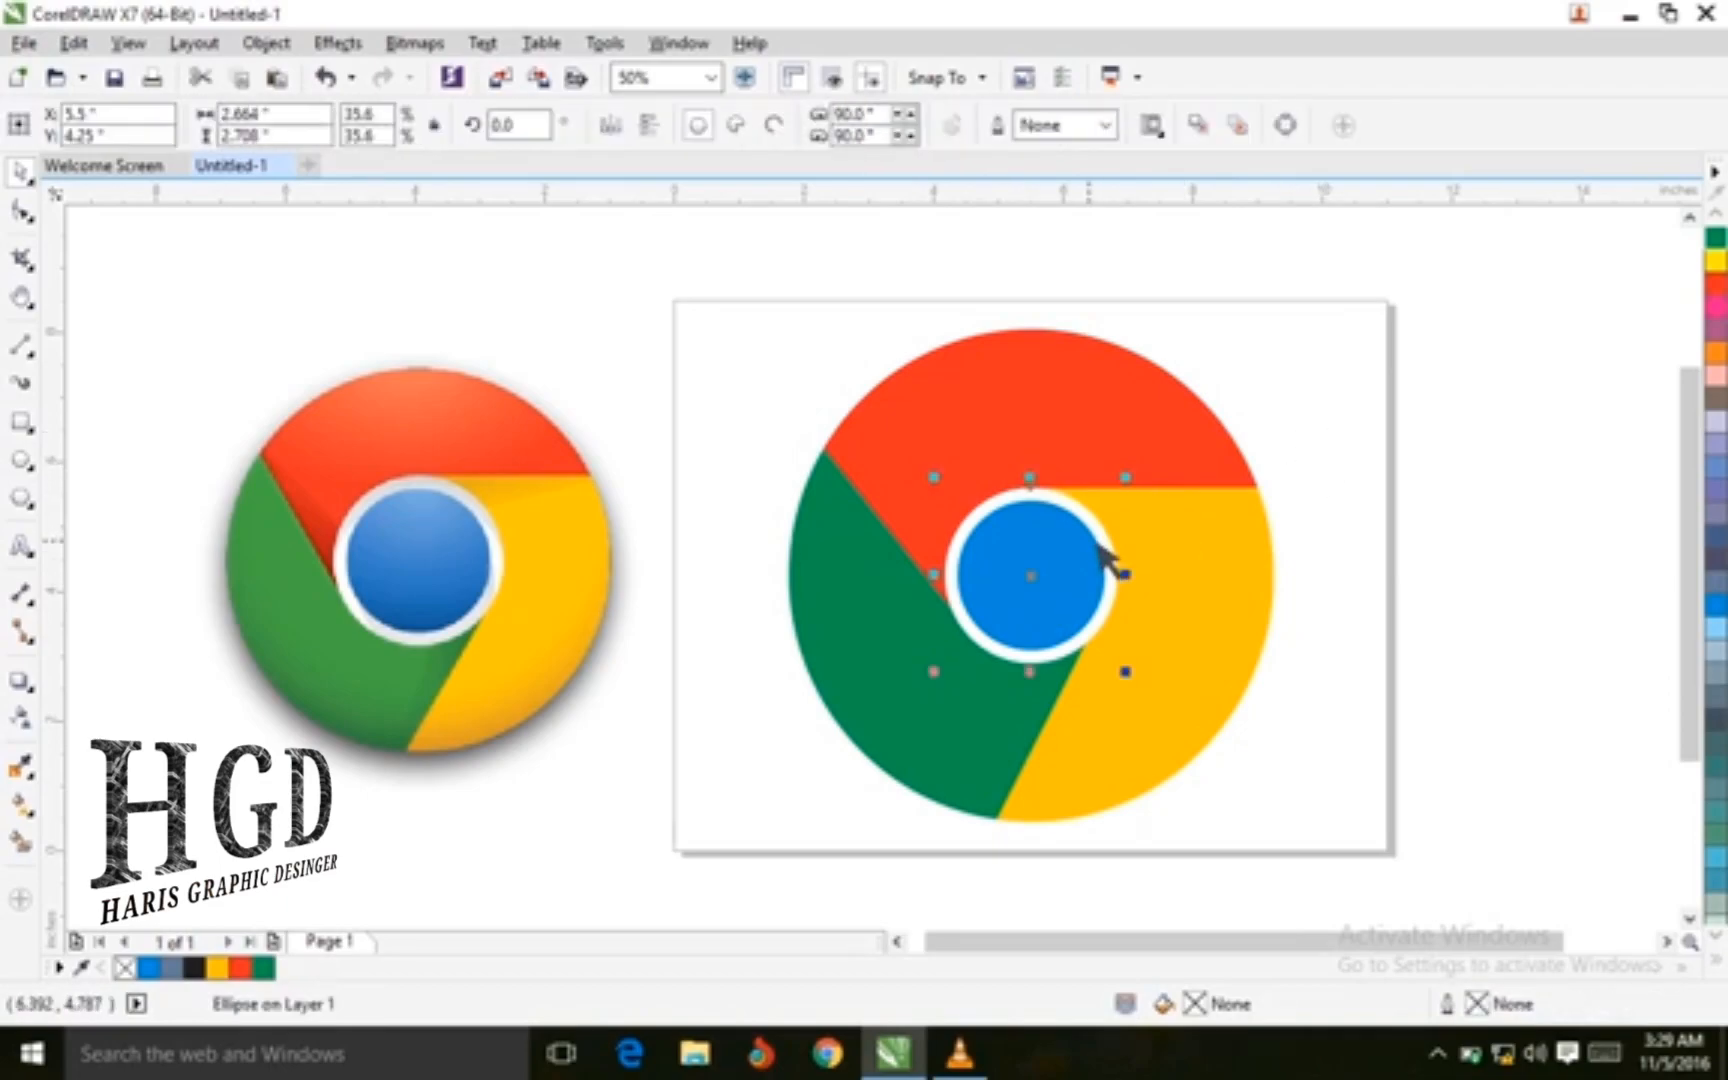
click(1360, 438)
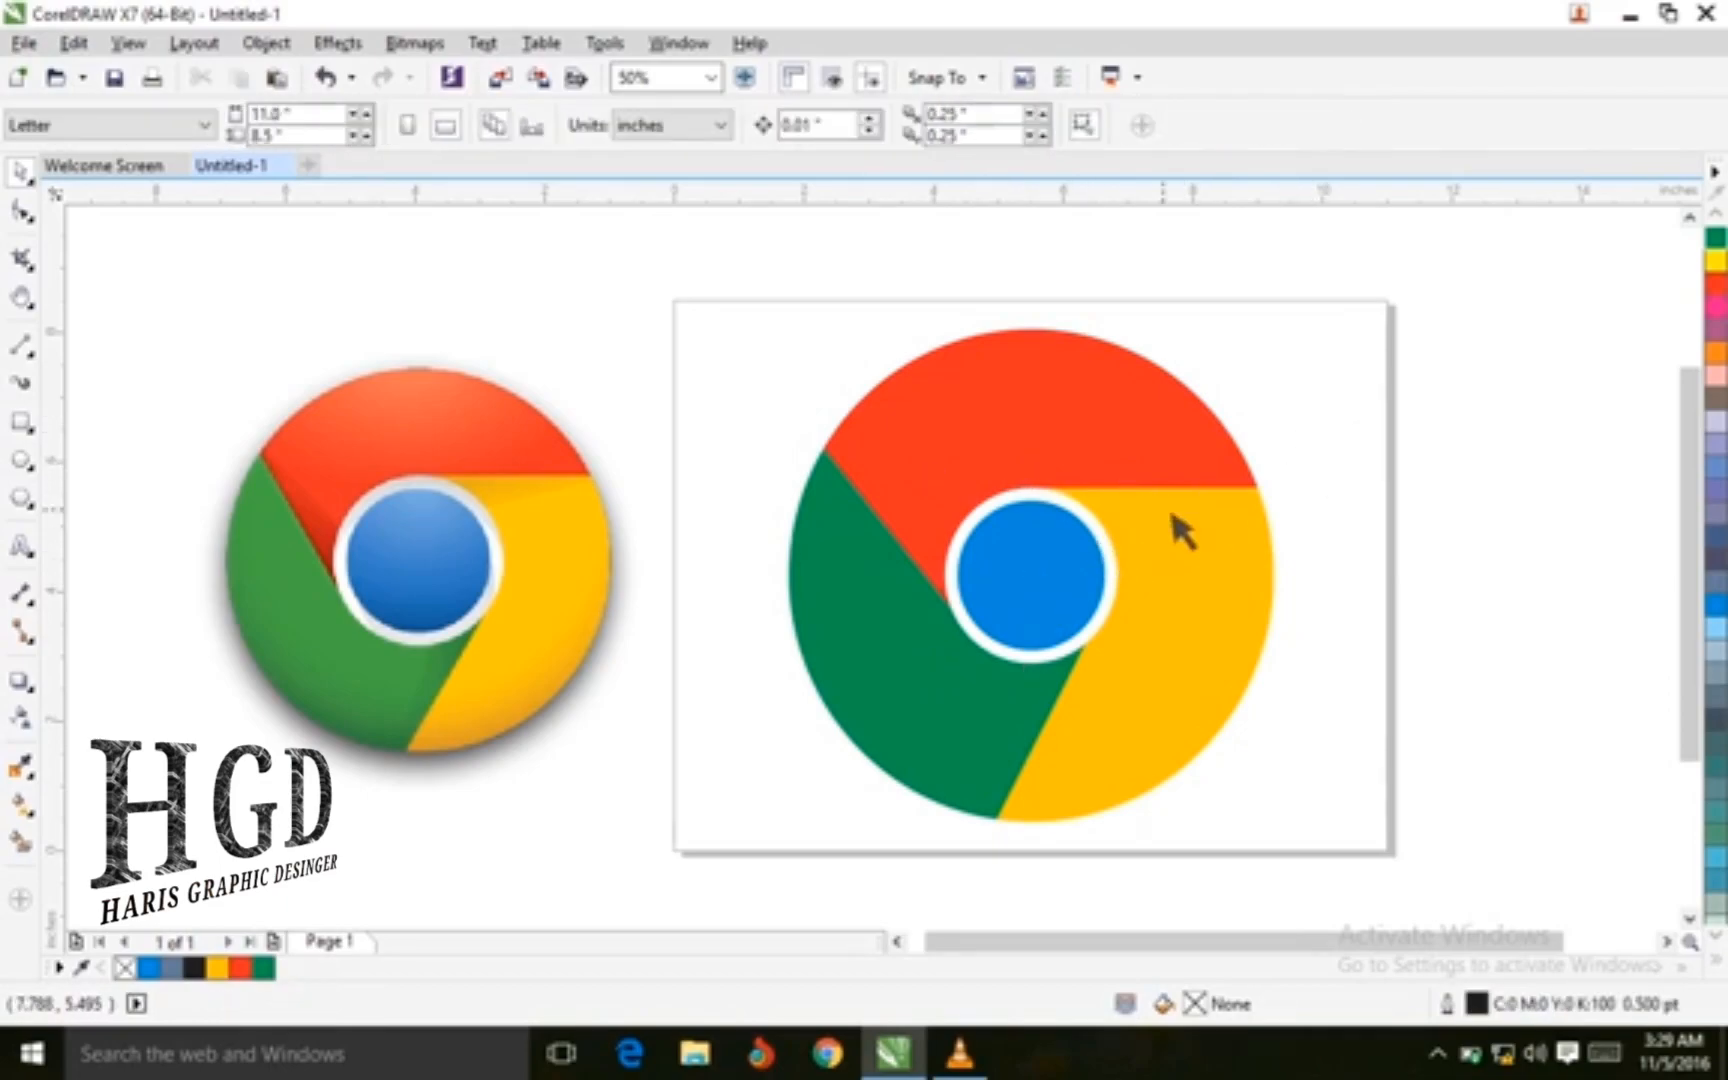
click(1112, 568)
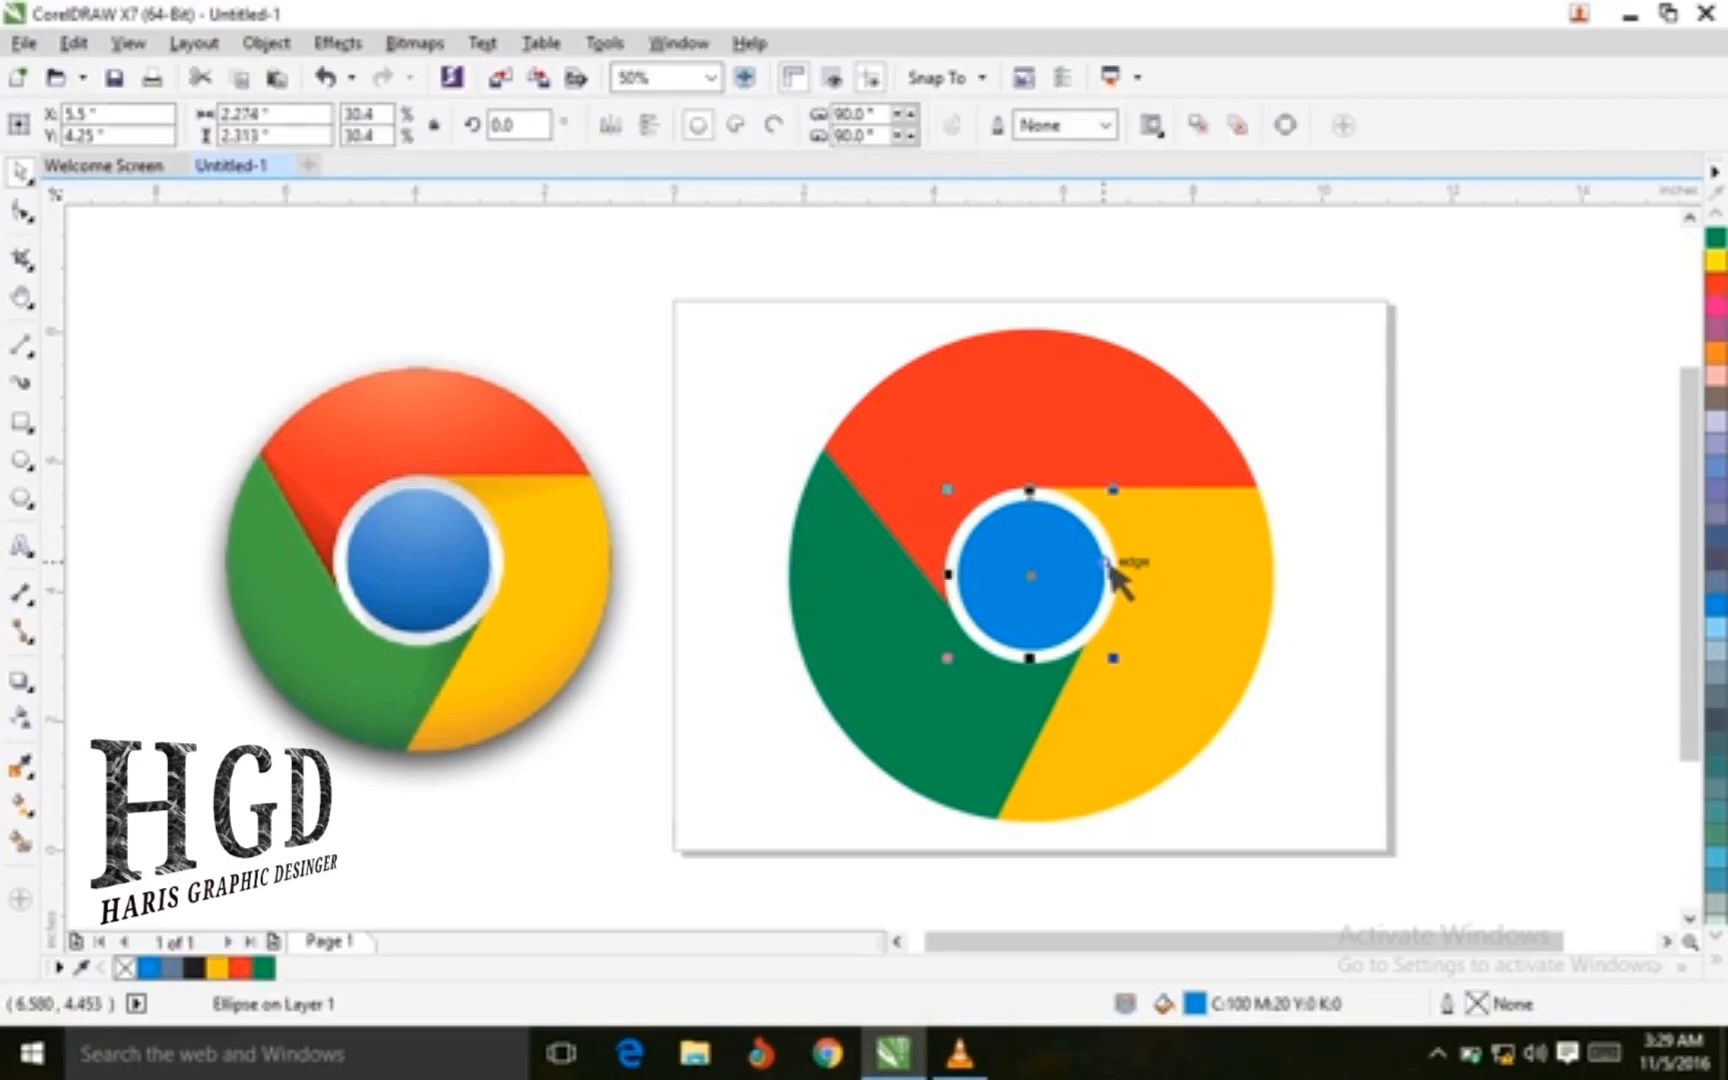
drag(1049, 590, 1110, 600)
key(ctrl+z)
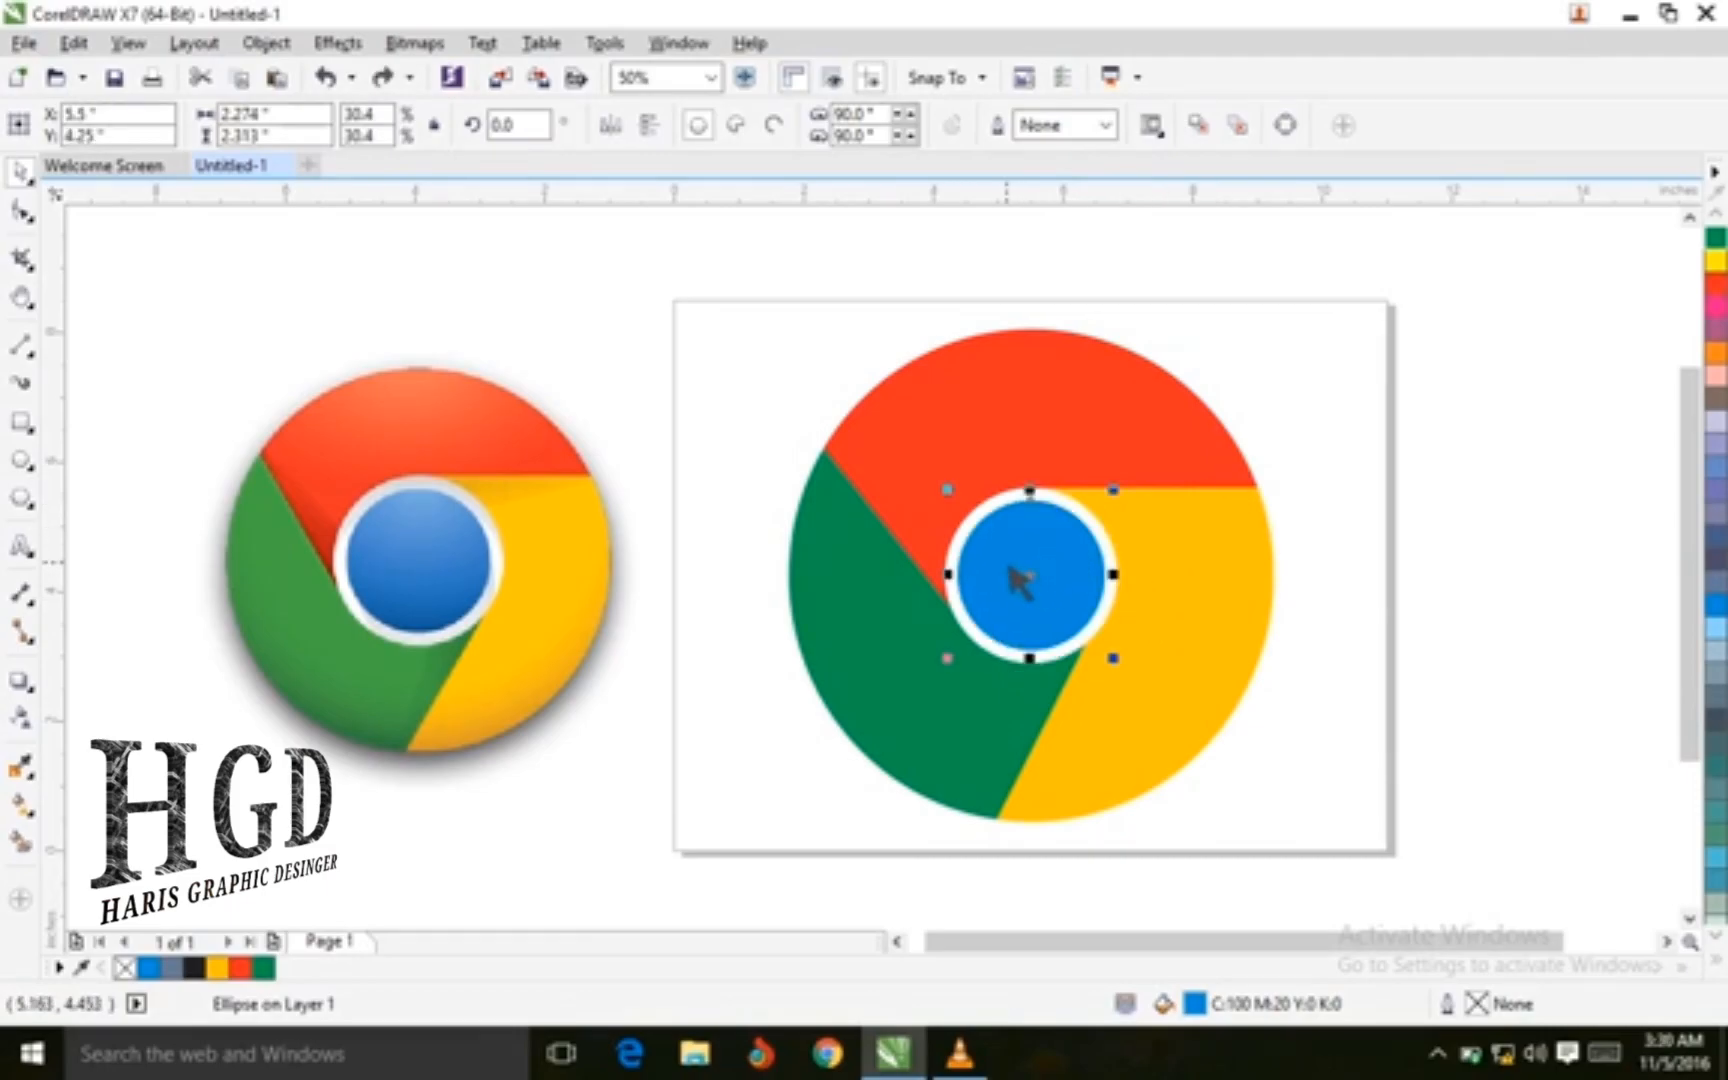
Give the inner circle a fountain fill with its end color set to blue C87 M38 Y9 K0
key(F11)
click(741, 592)
click(437, 680)
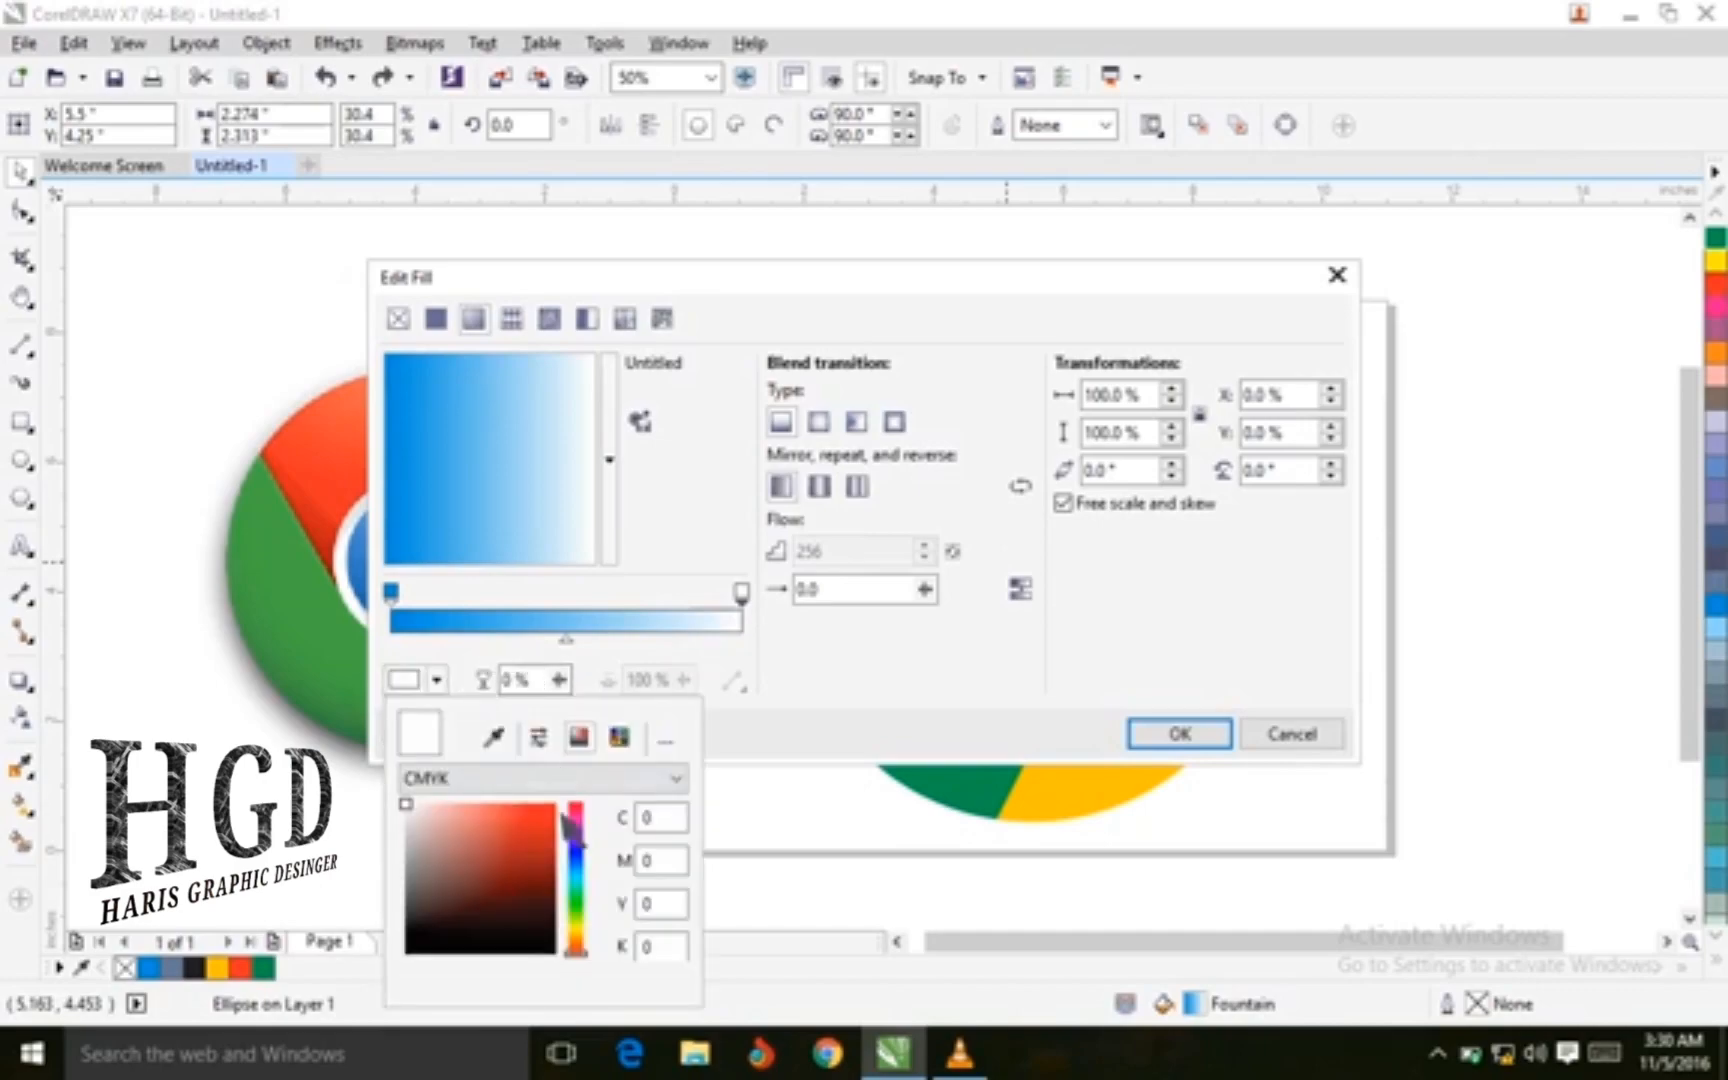
drag(591, 948, 588, 871)
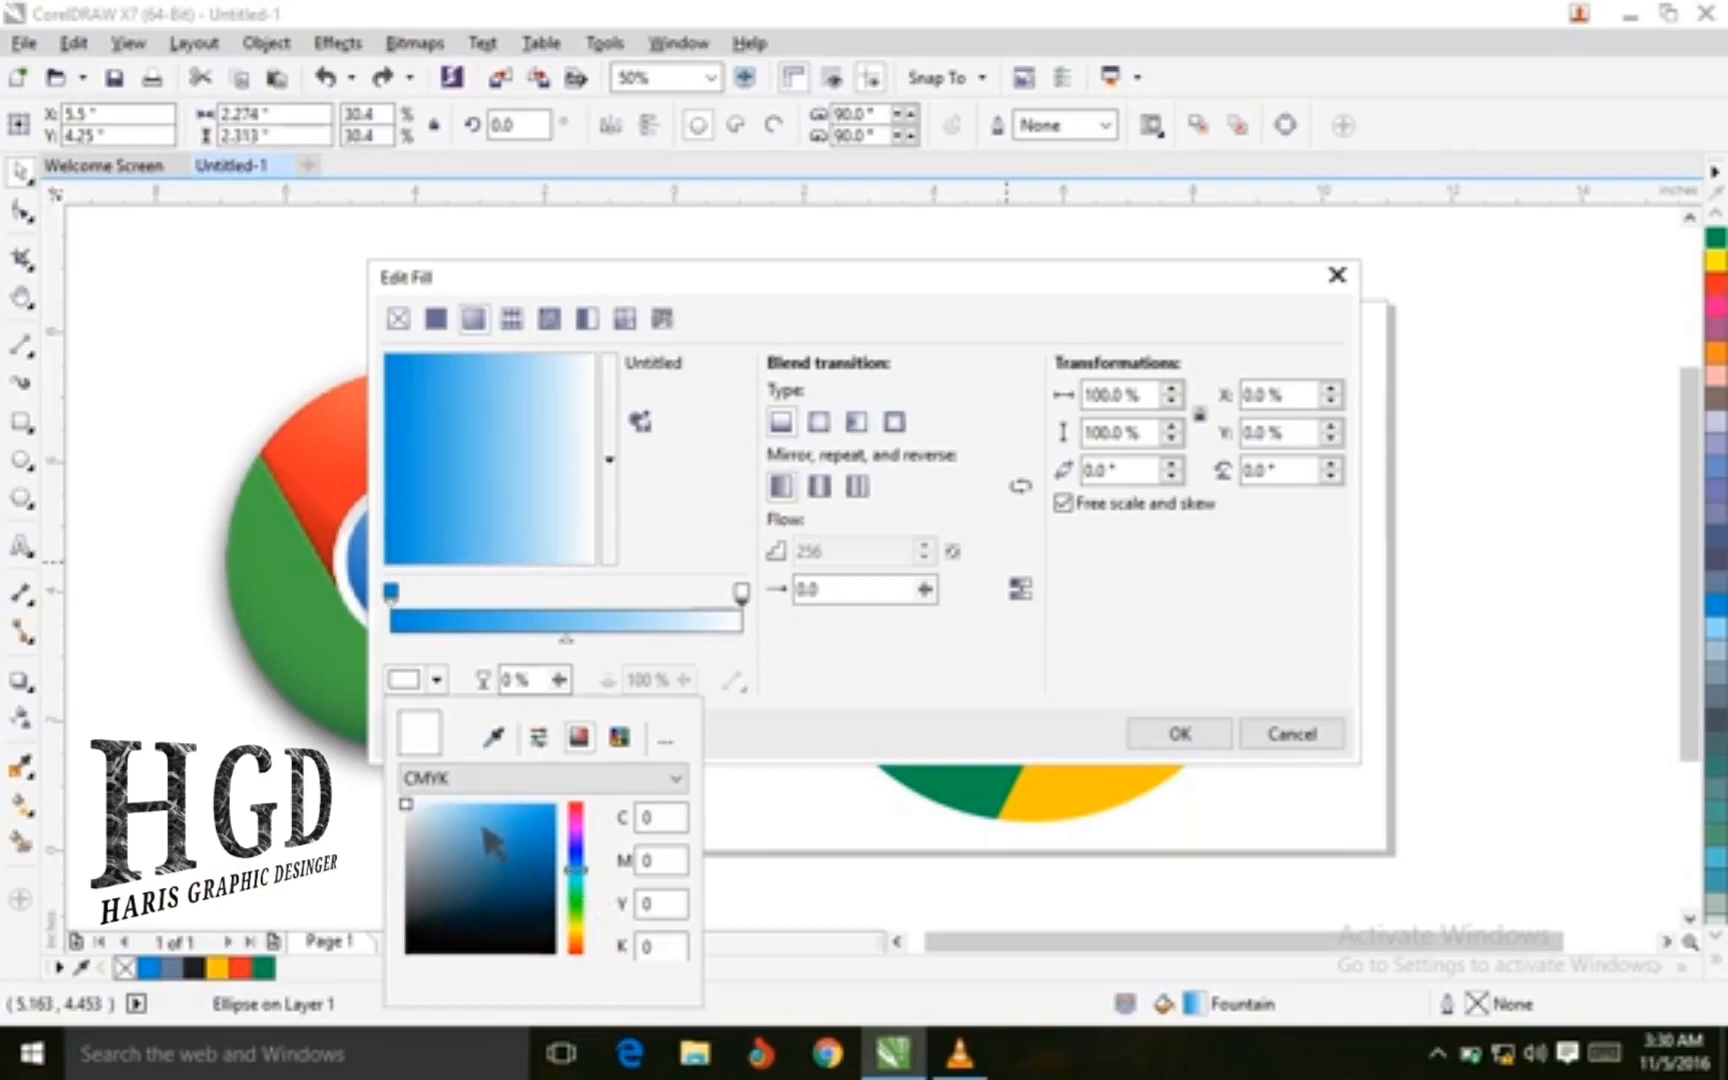
drag(470, 822, 546, 842)
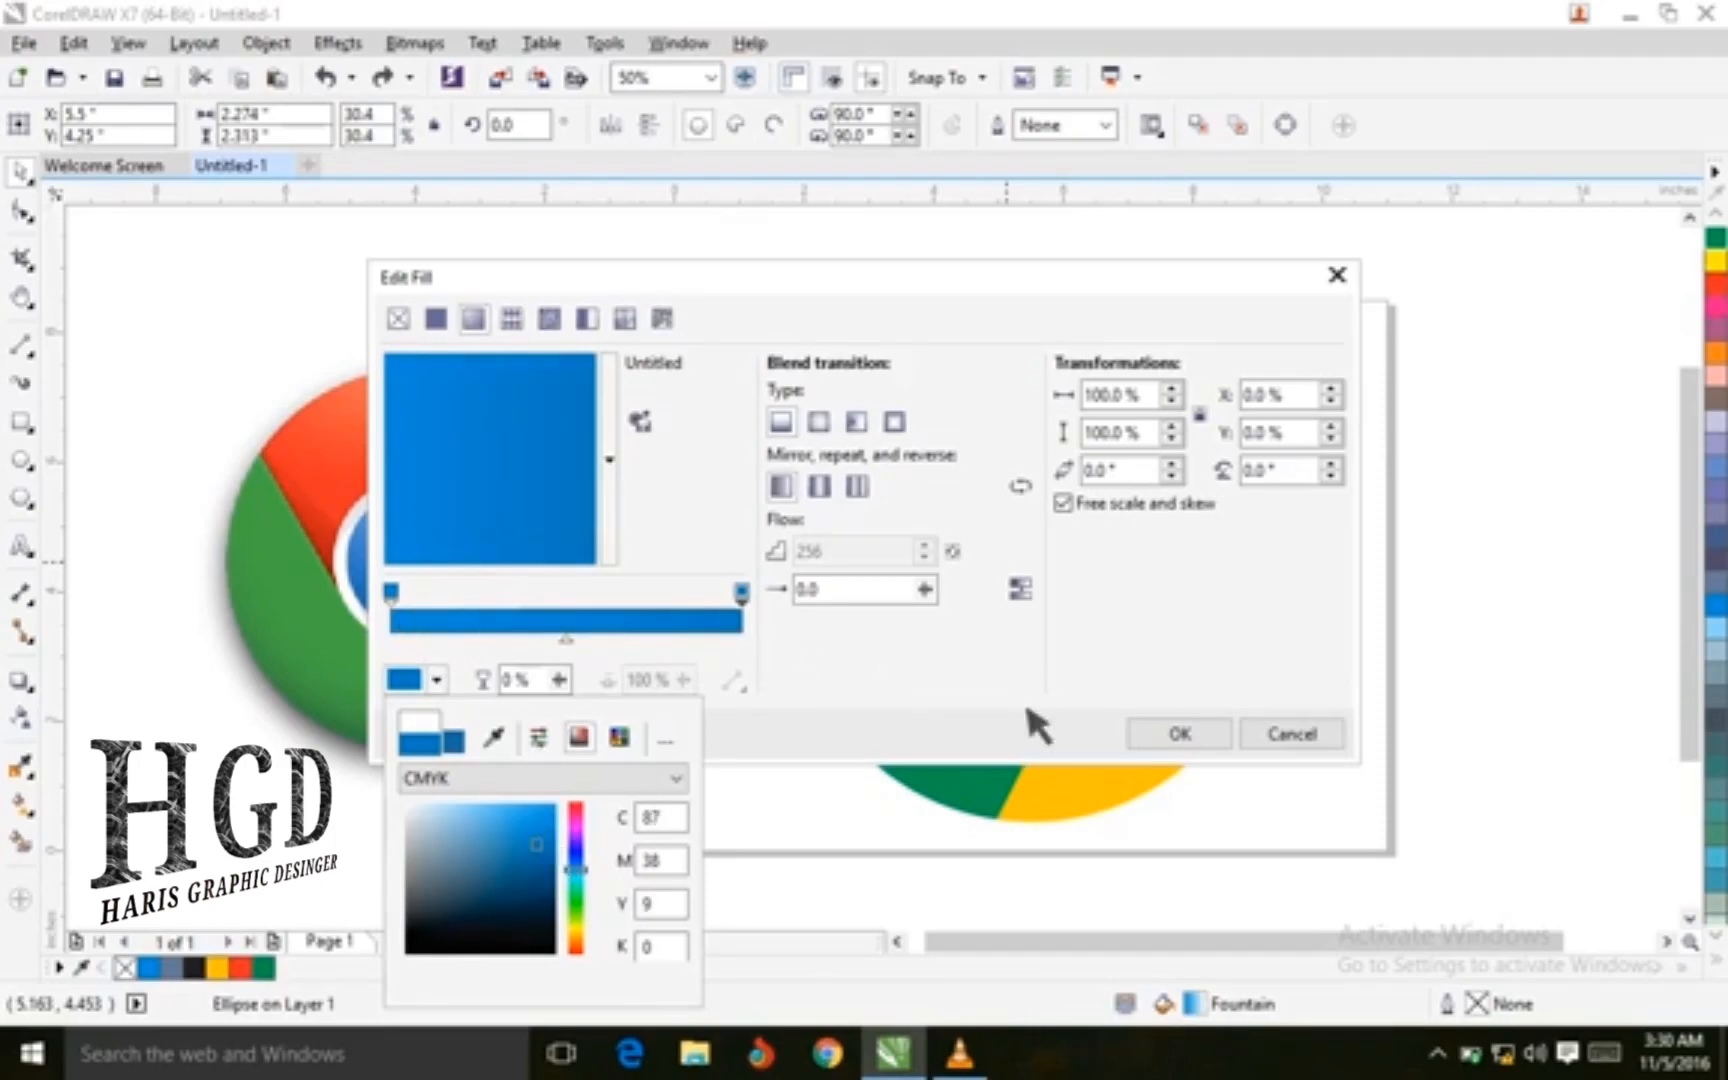
click(1214, 736)
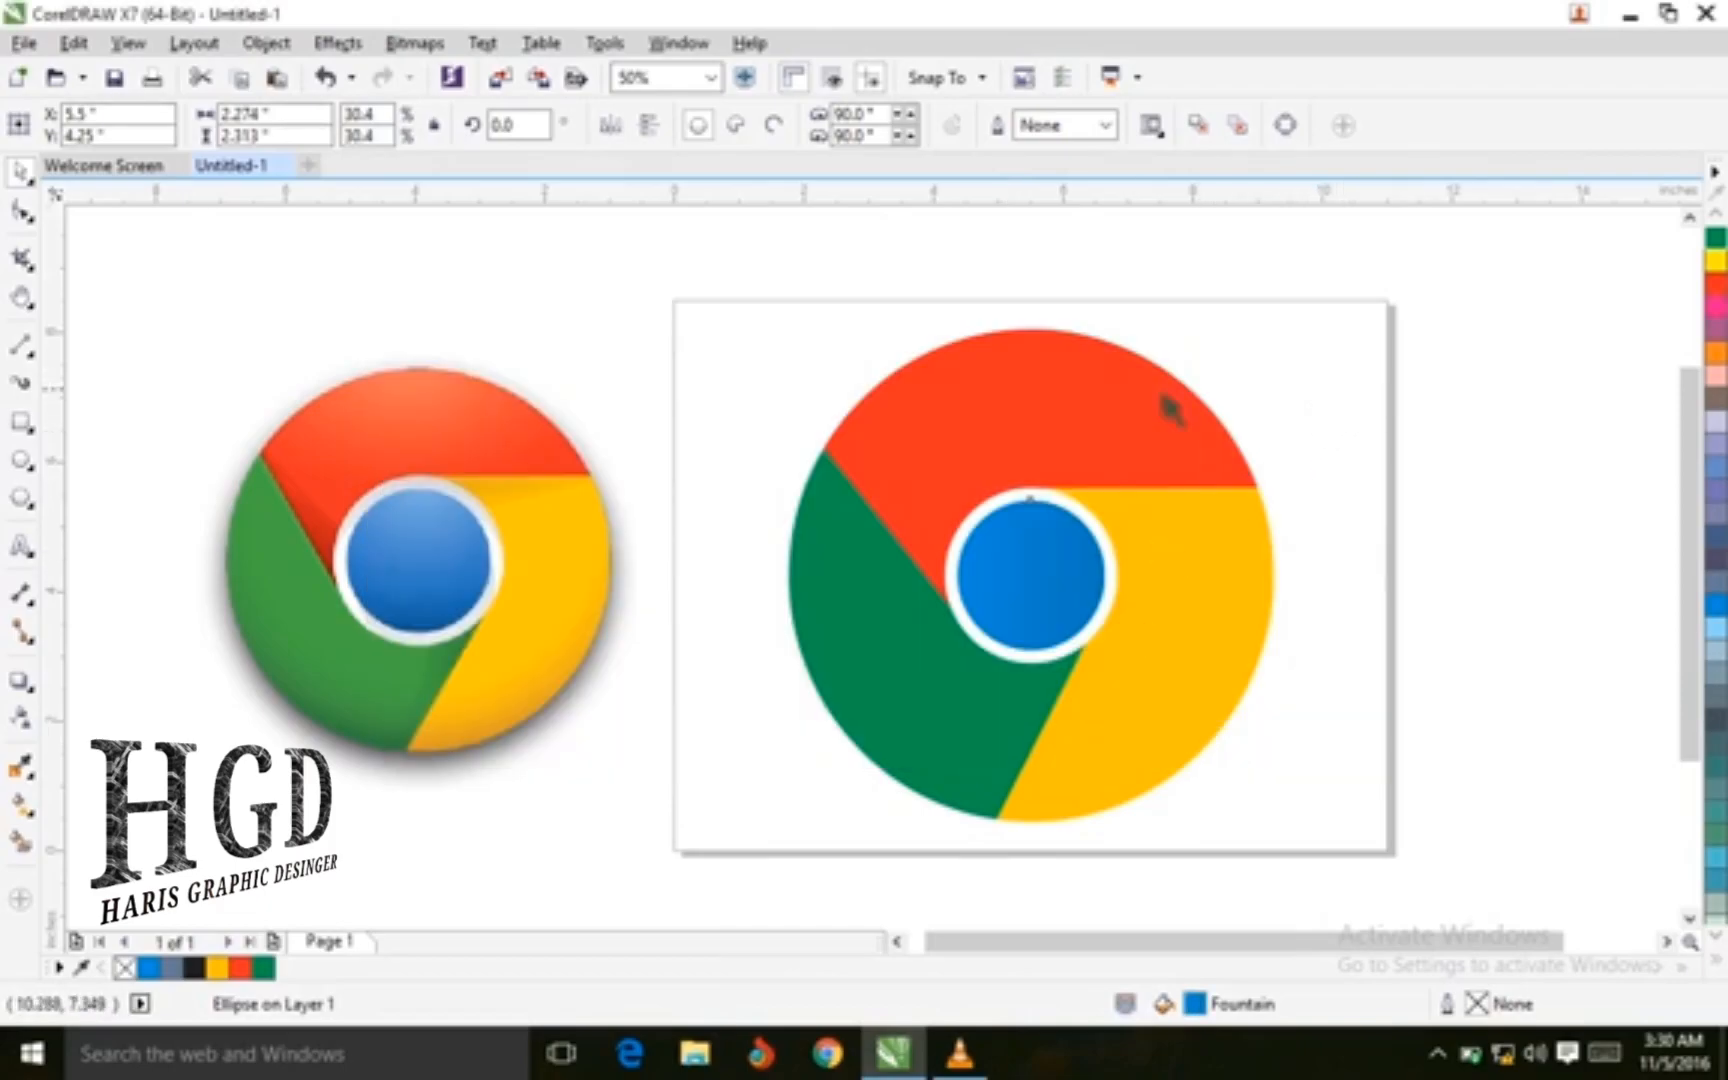
Open a fountain fill for the red top section and set its start color to C22 M100 Y100 K17
click(1075, 405)
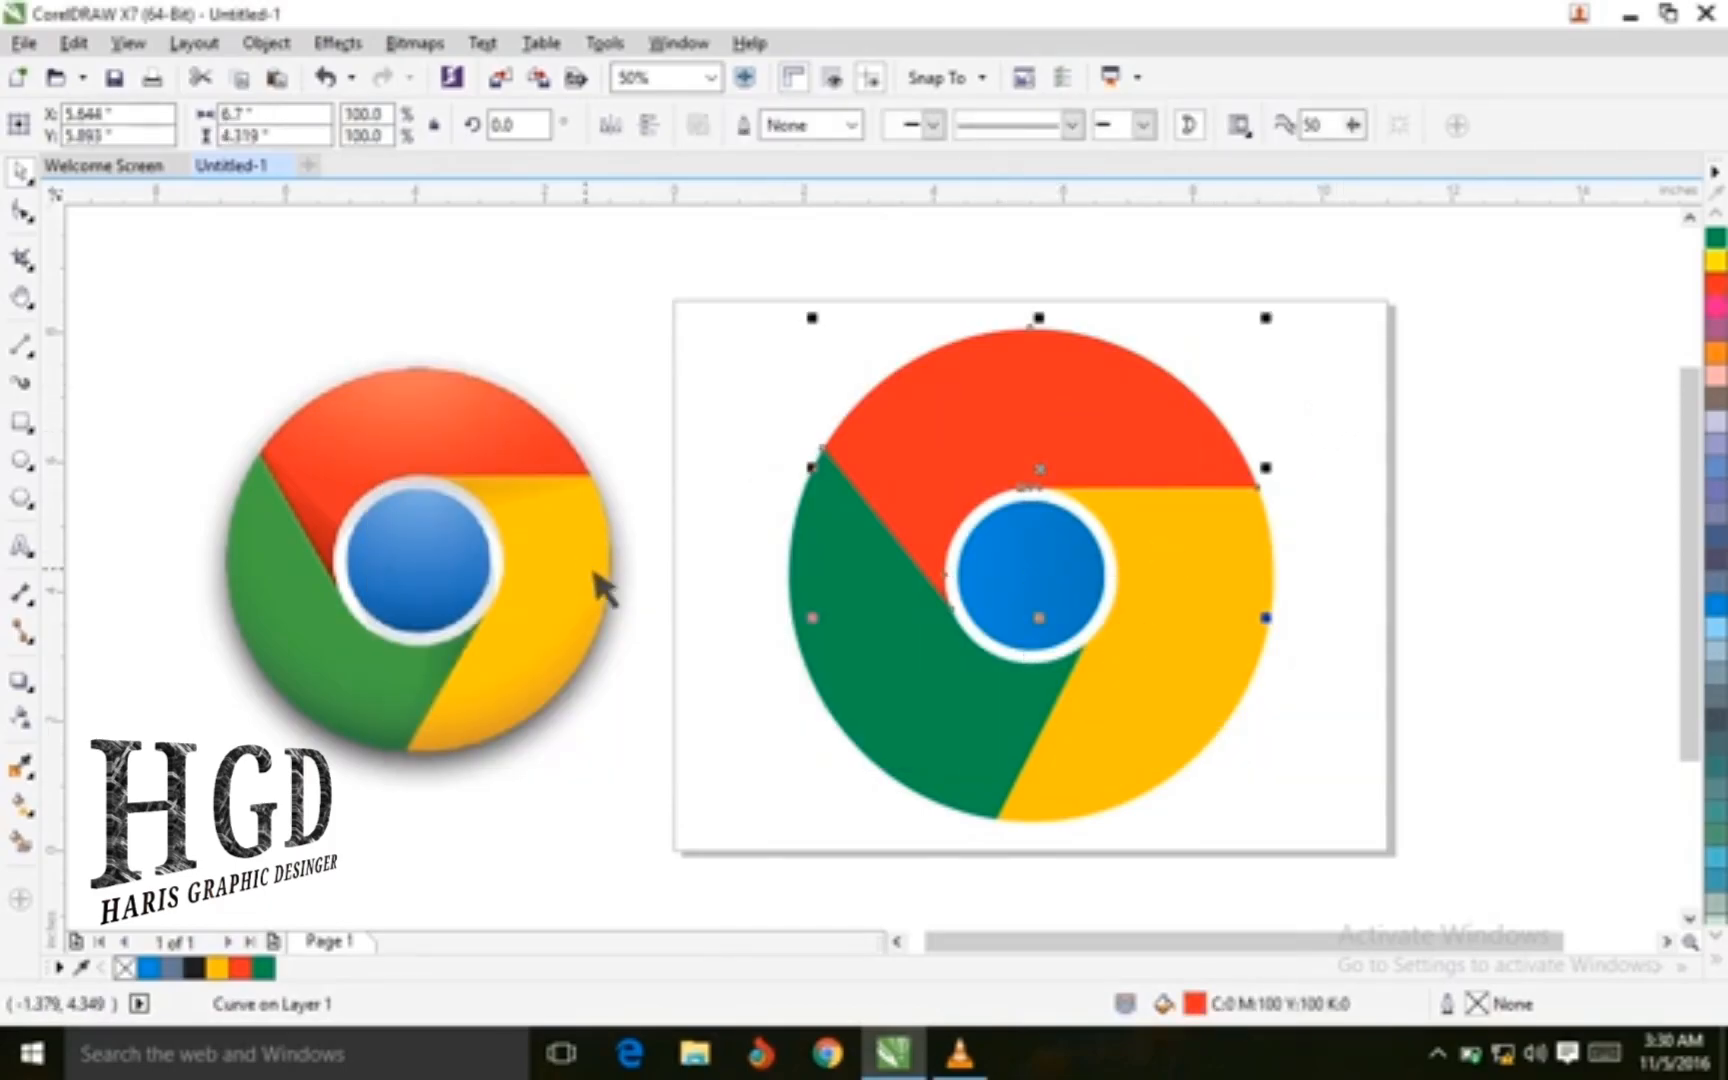
key(F11)
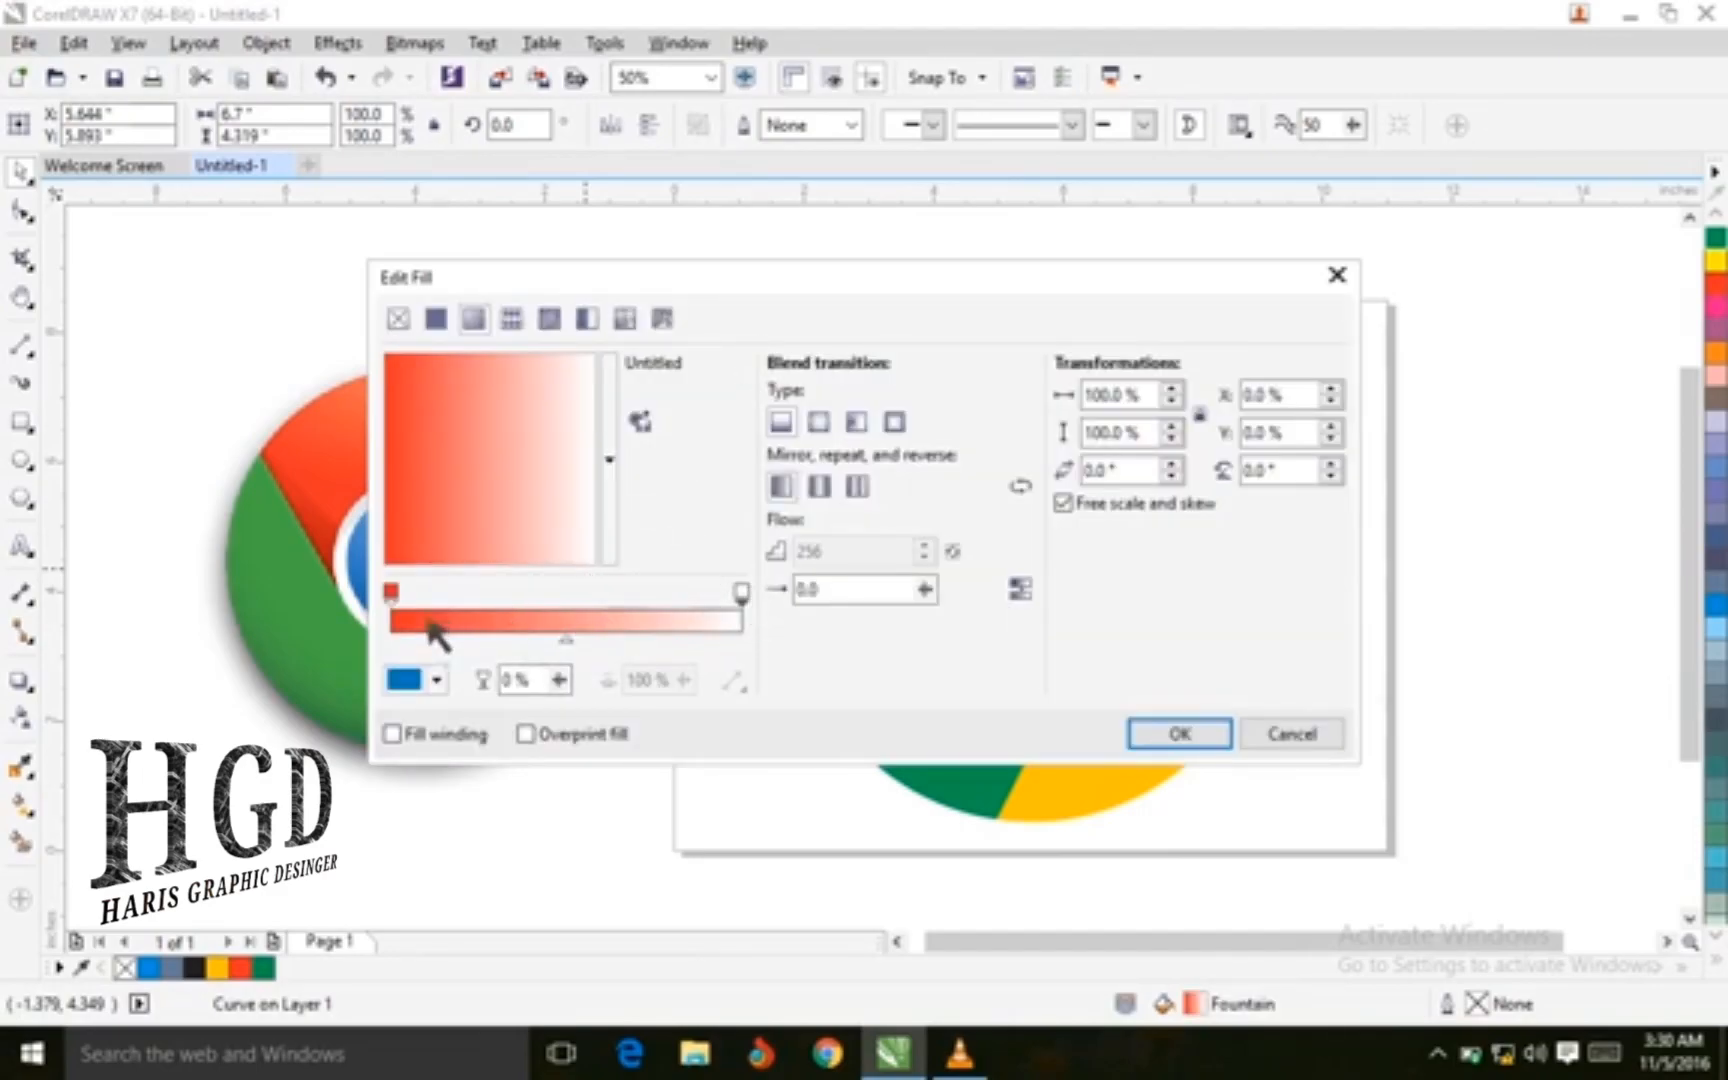
click(395, 594)
click(437, 680)
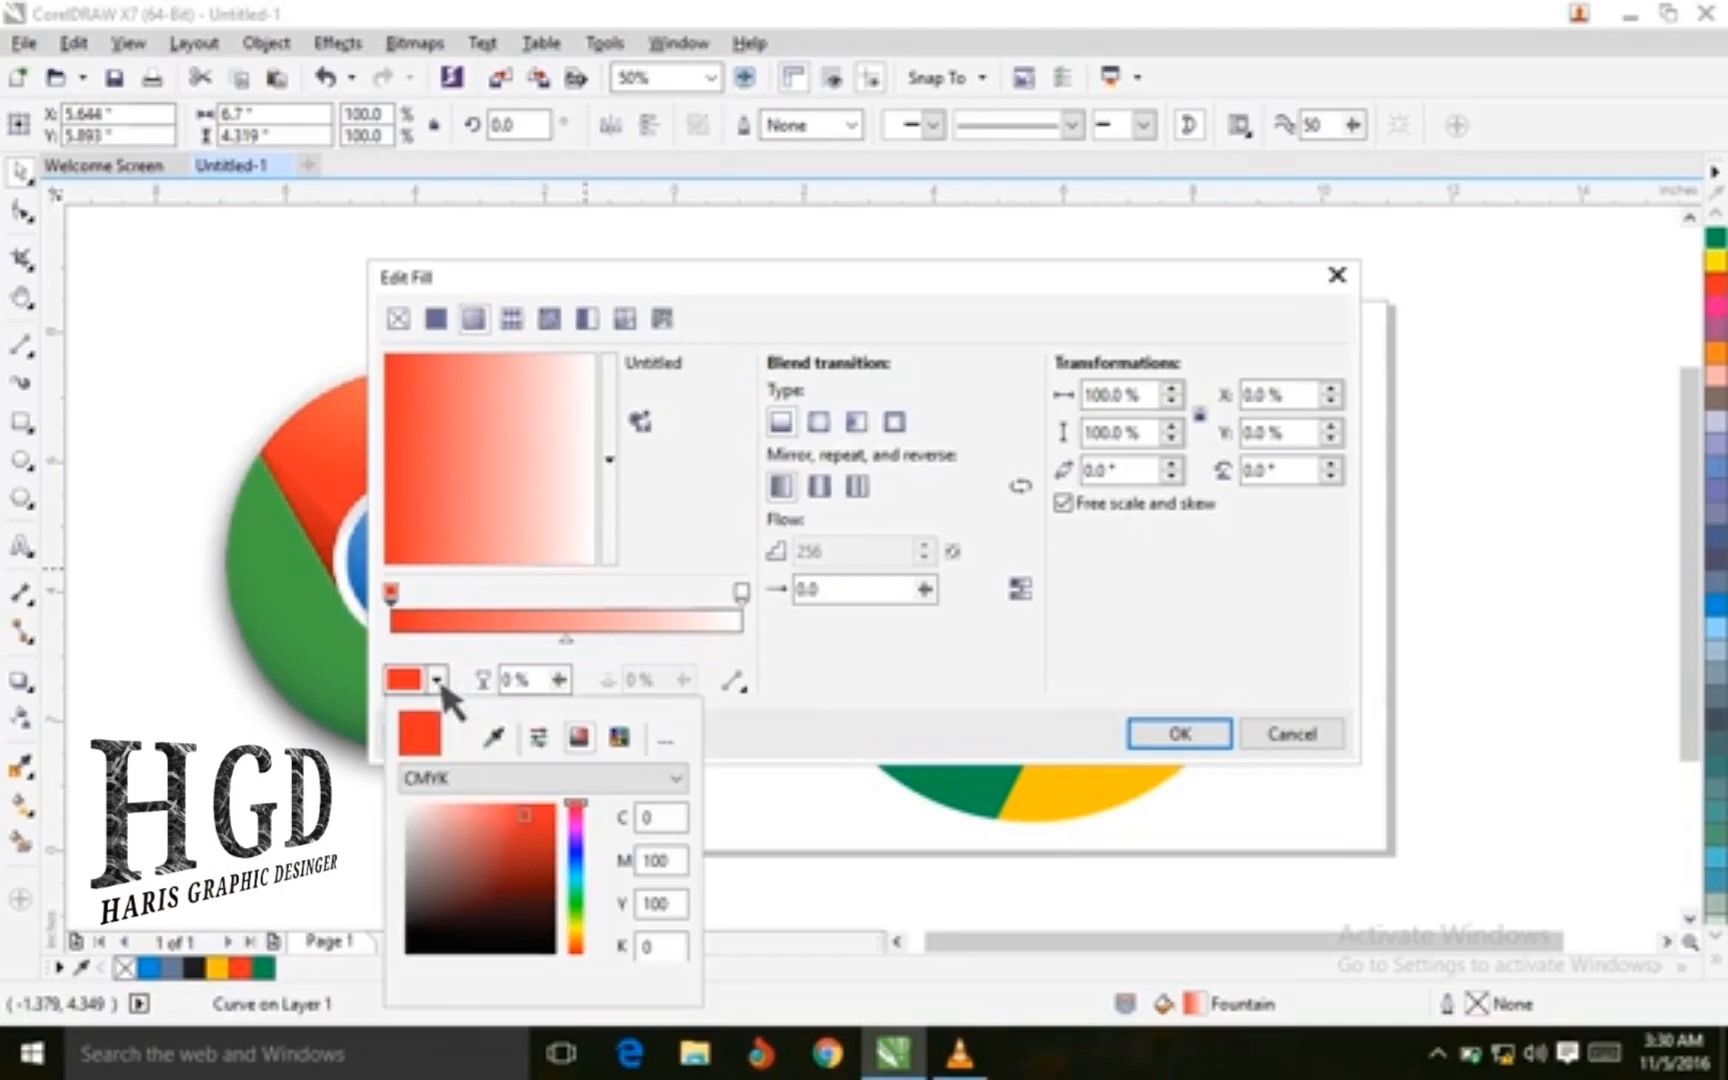
mouse_move(527, 815)
mouse_down()
mouse_move(527, 869)
mouse_move(528, 852)
mouse_up()
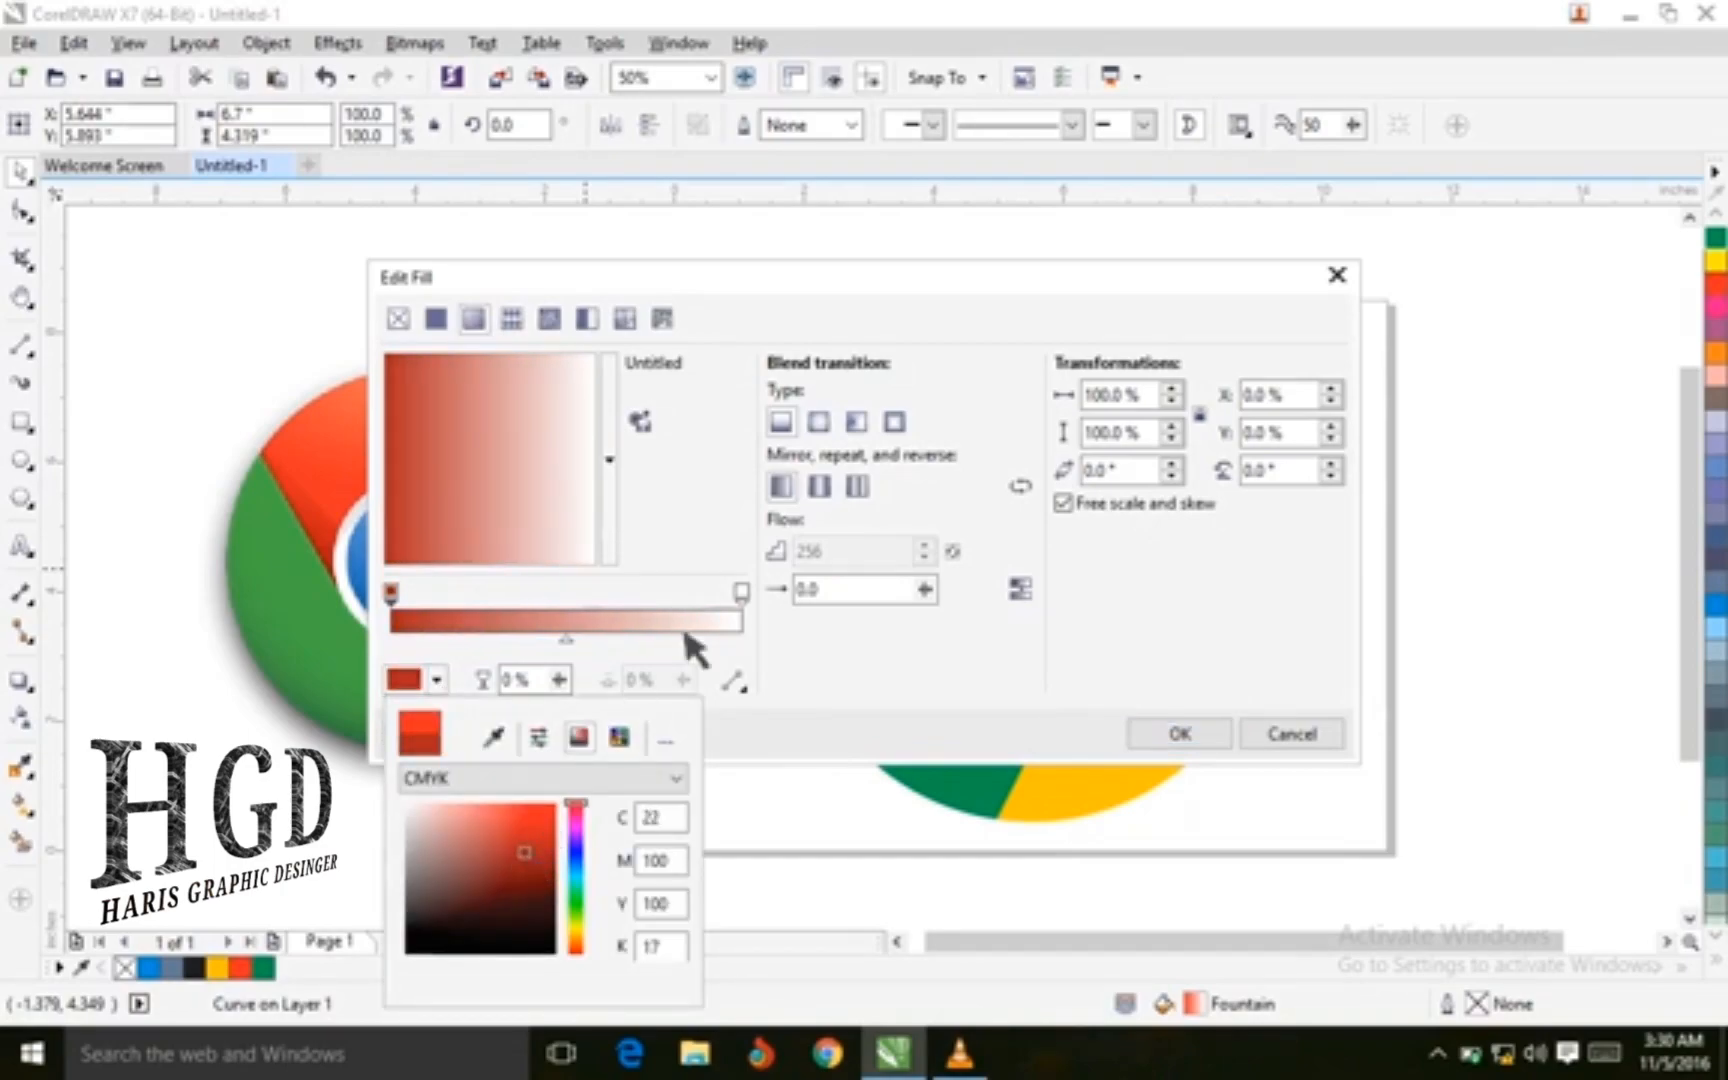
Set the red section's gradient end color to RGB 245, 19, 19 (#F51313)
click(754, 588)
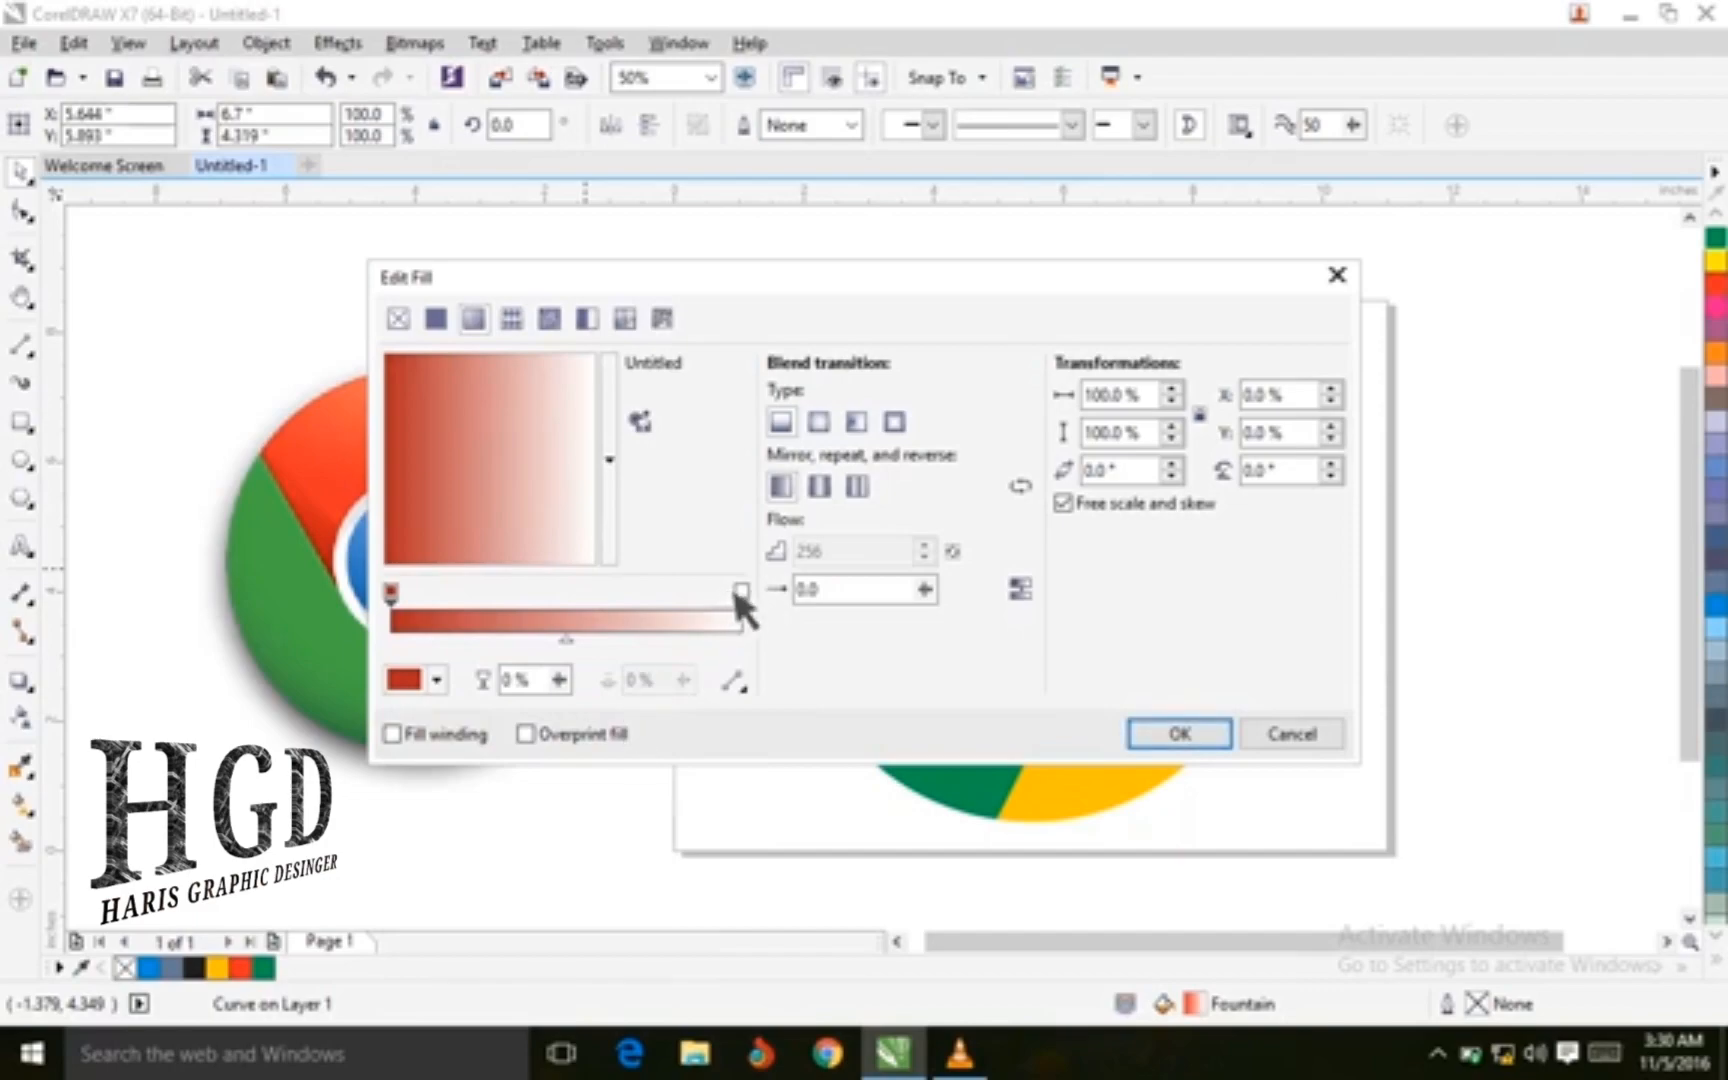
click(742, 593)
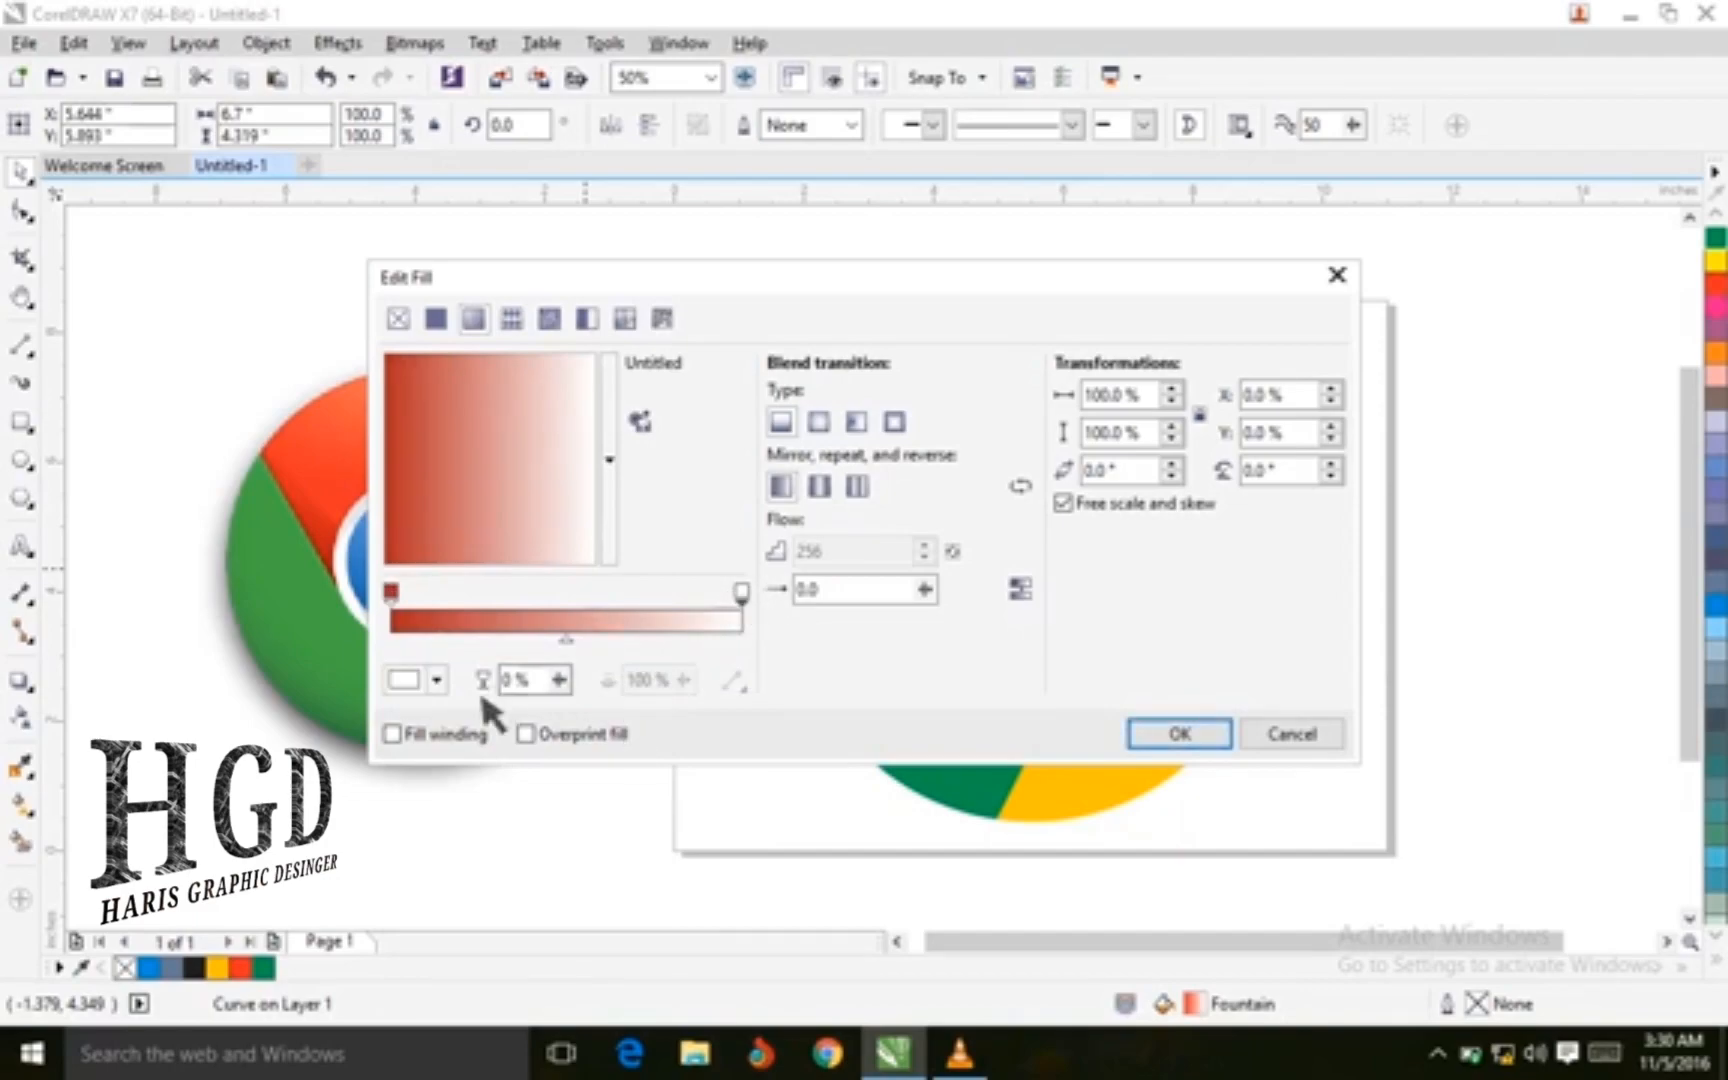
click(436, 680)
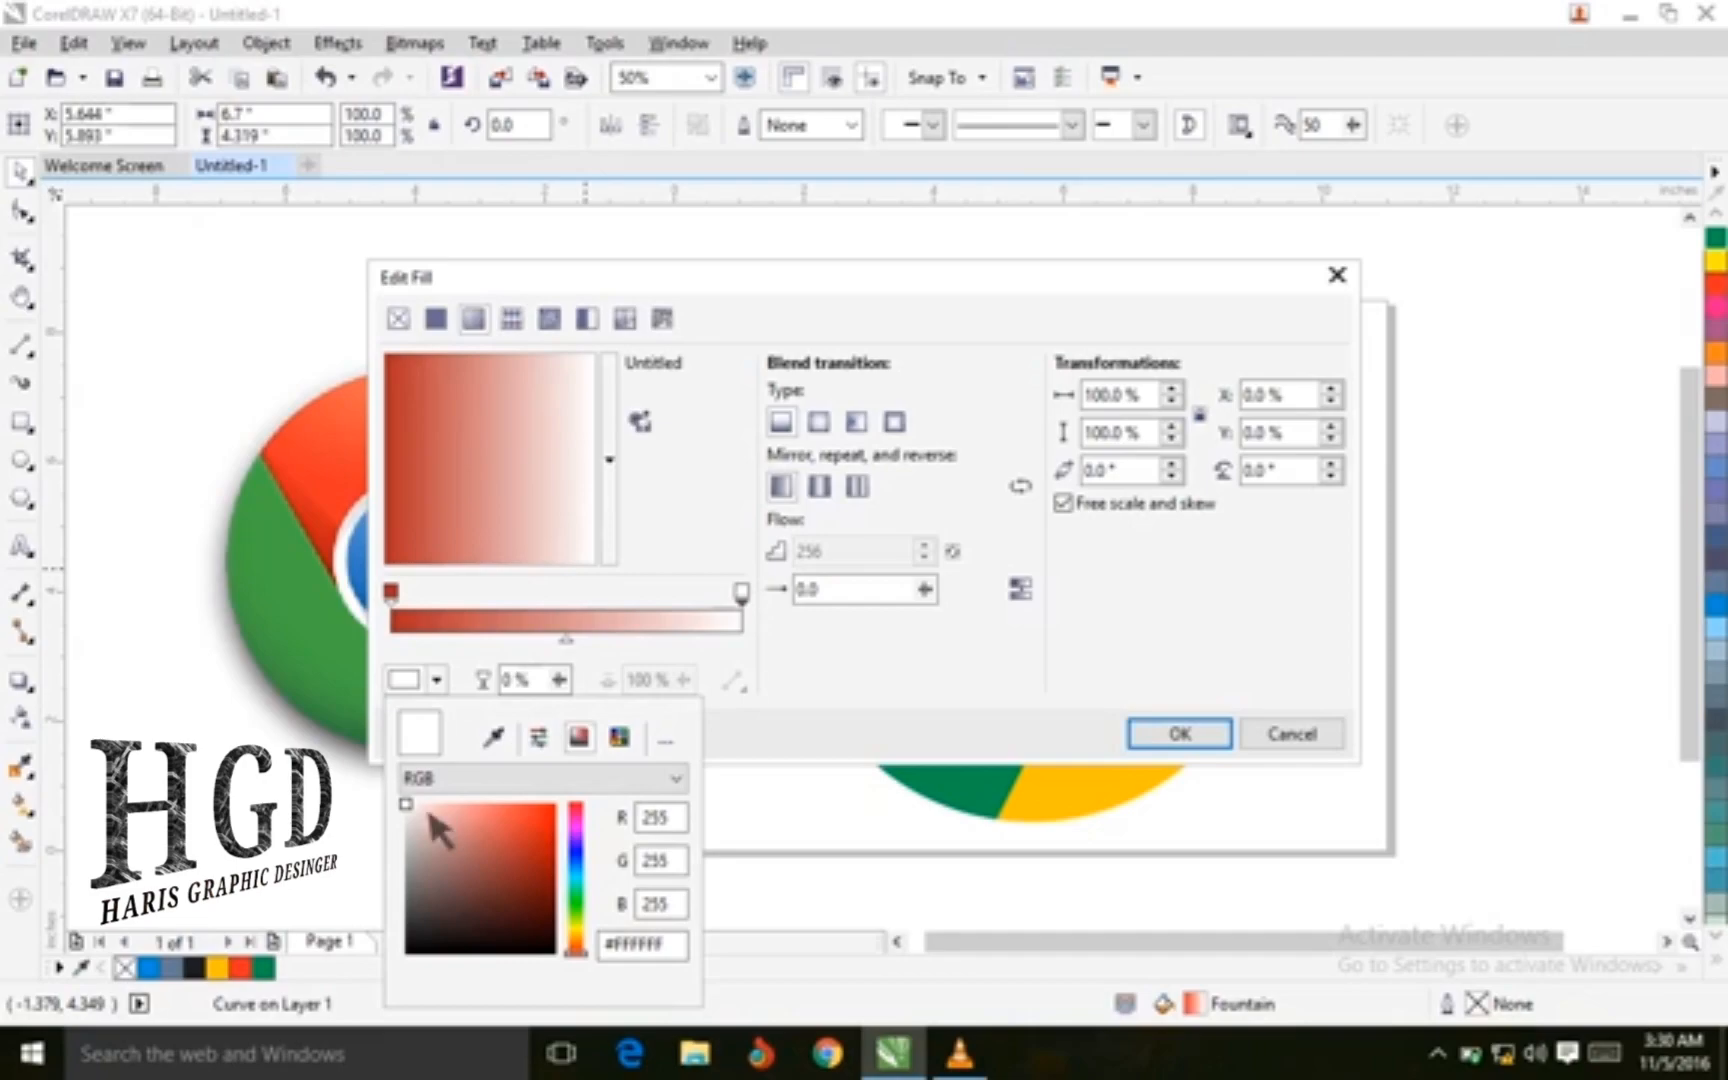
drag(414, 810, 540, 820)
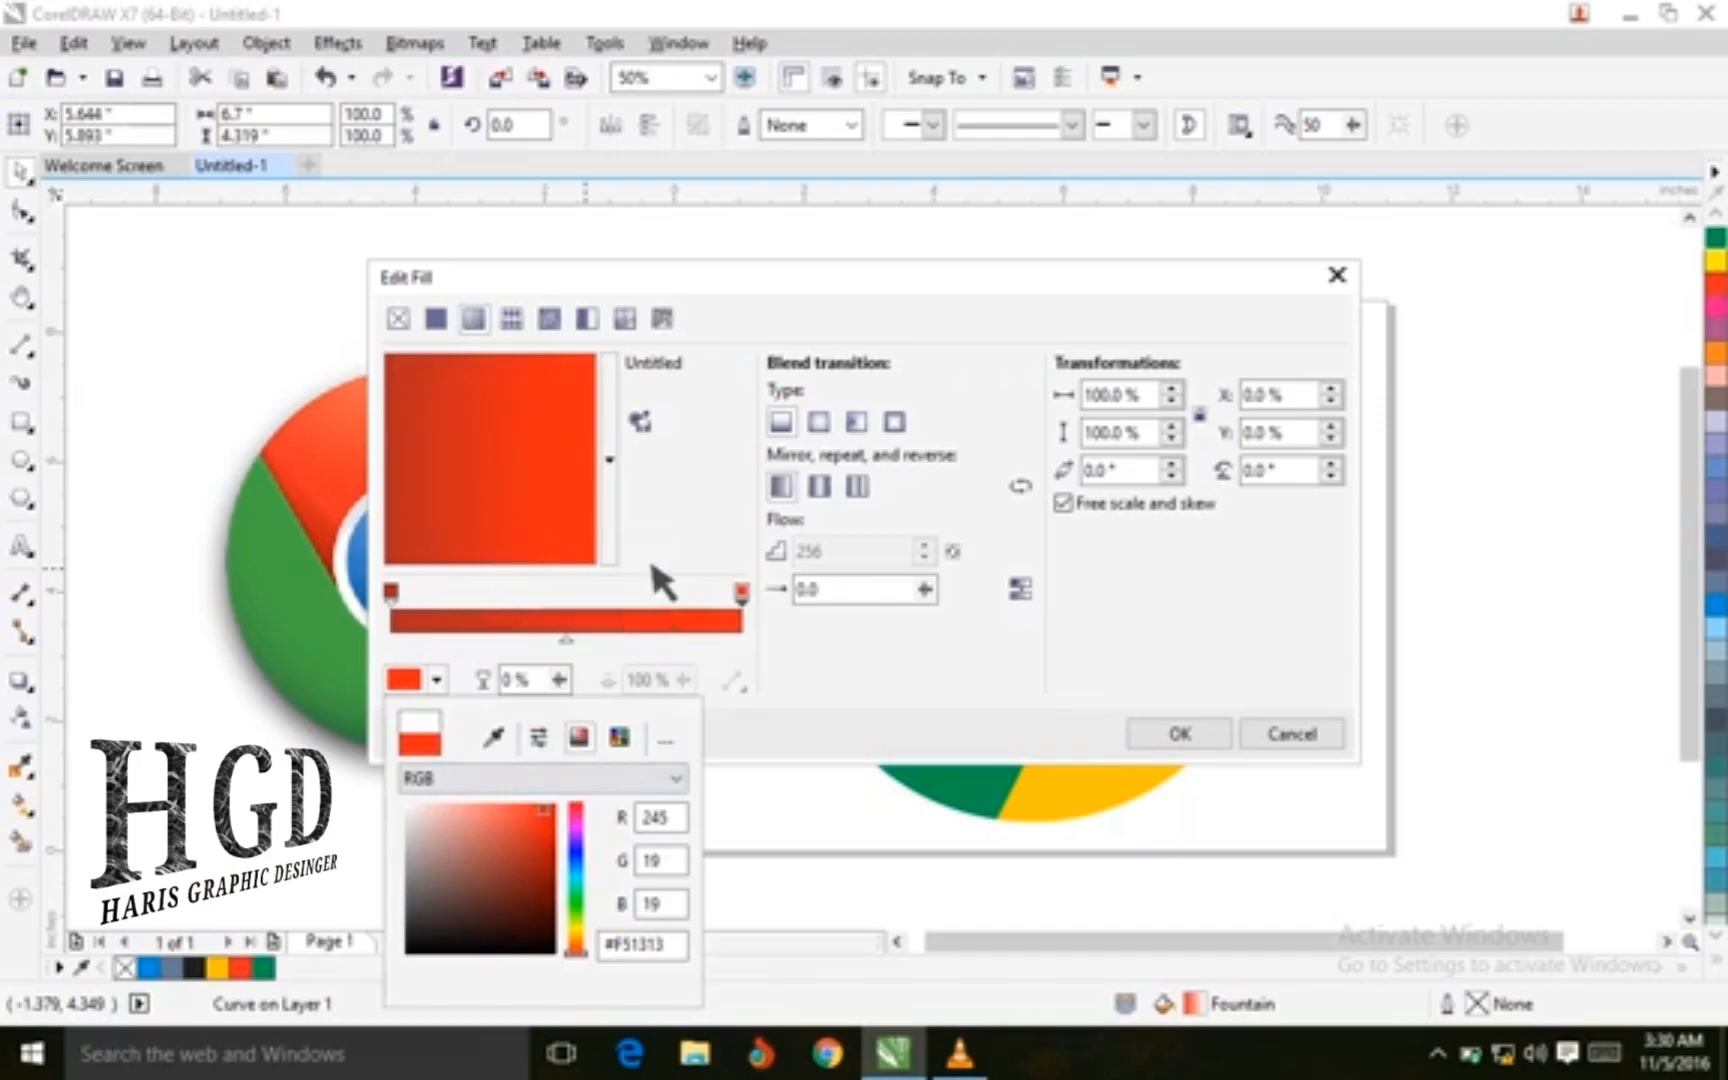
Add a middle gradient node at 47% colored C4 M89 Y74 K0 and apply the fill
click(567, 616)
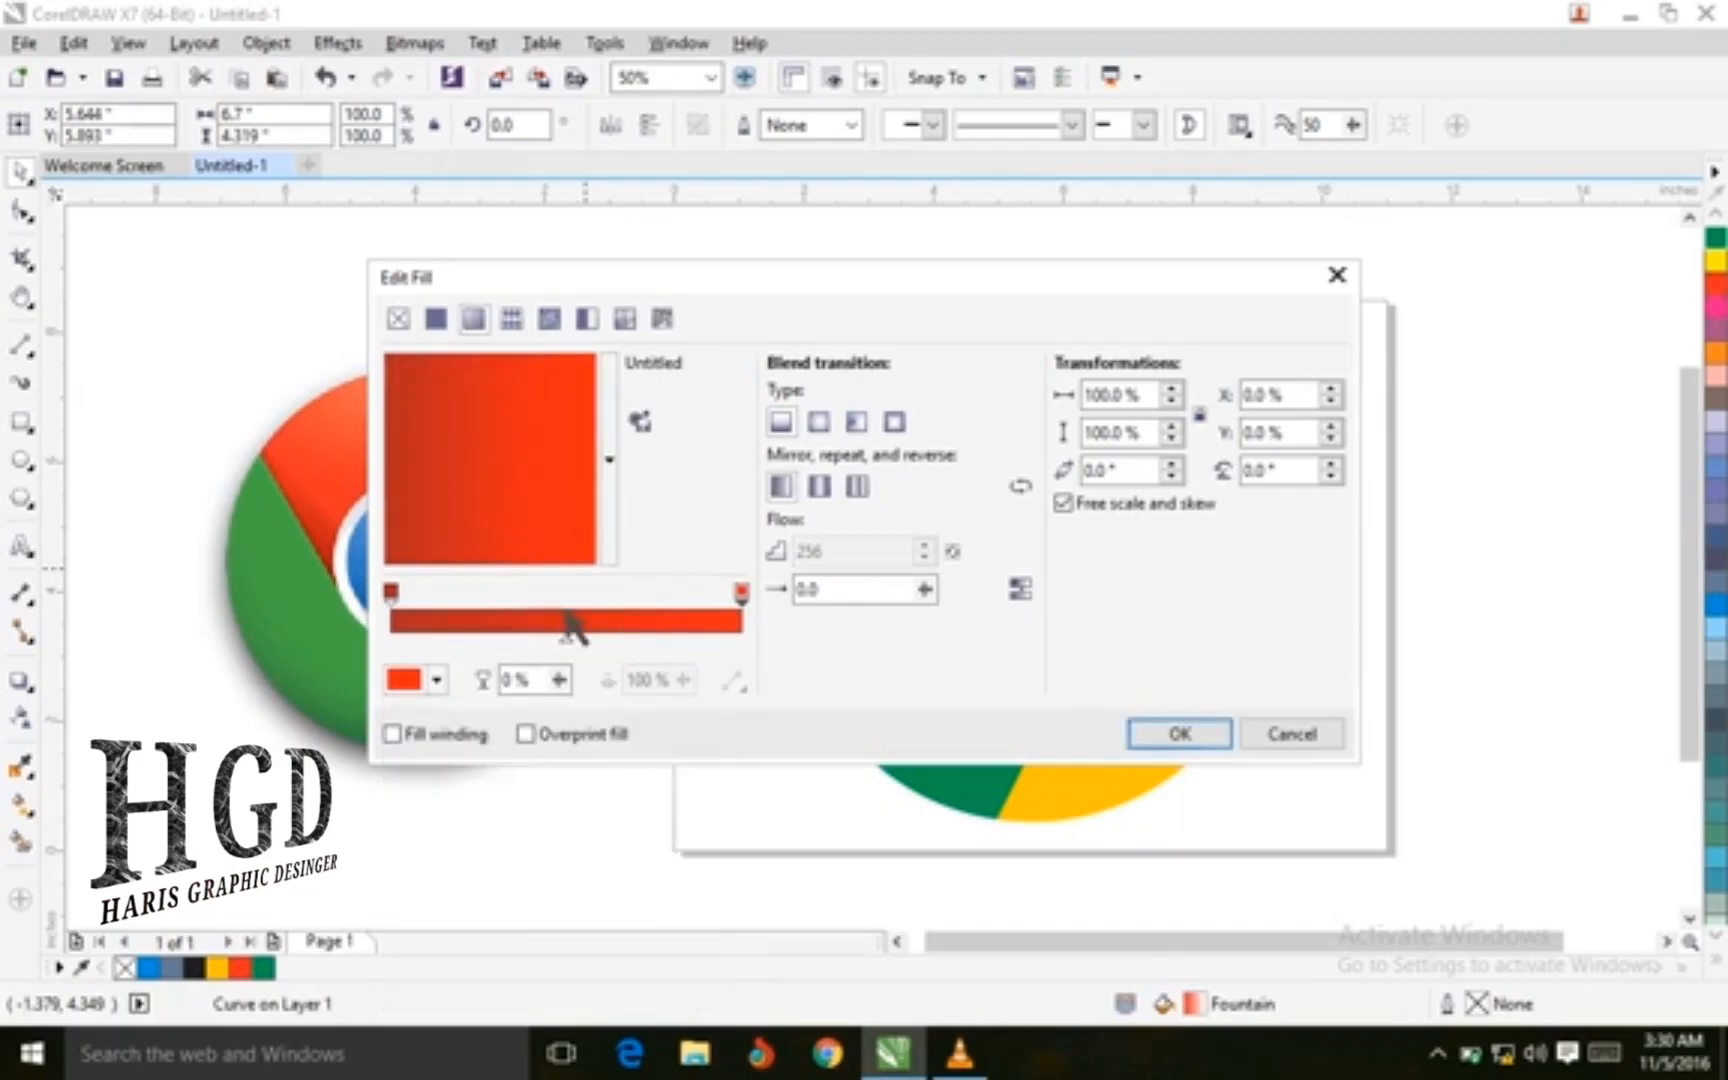
double_click(555, 620)
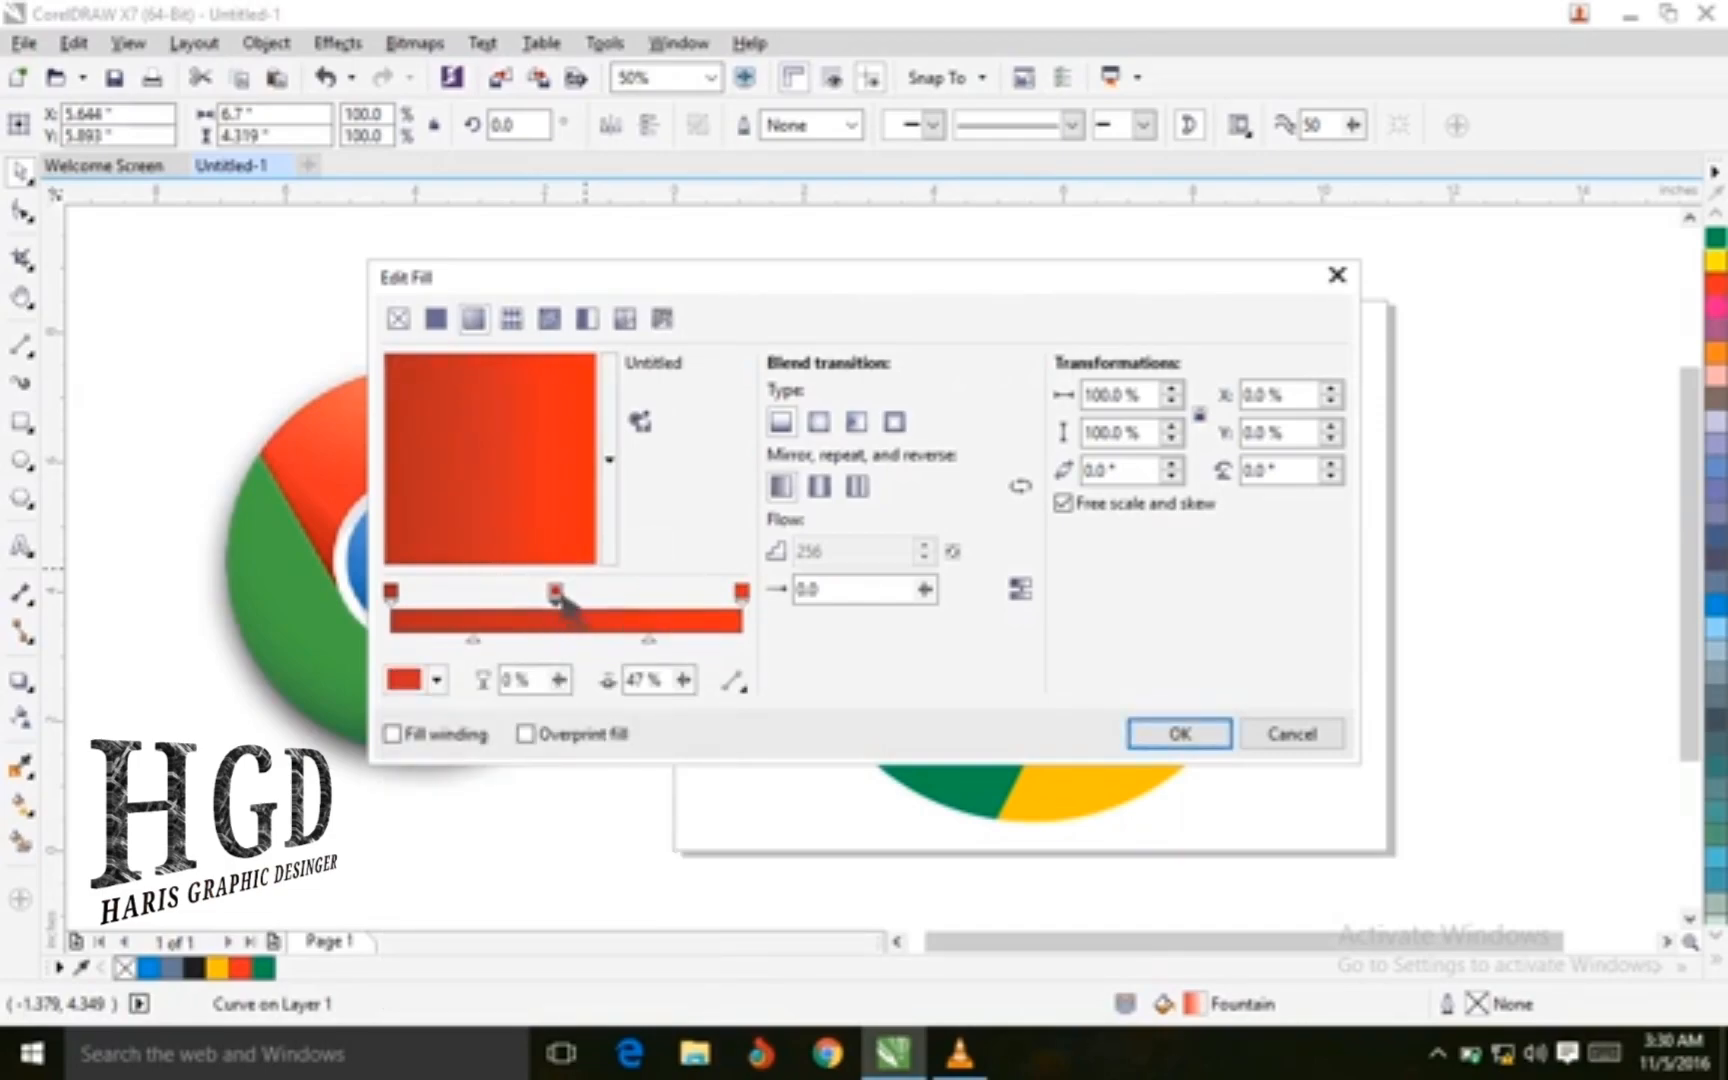
click(438, 681)
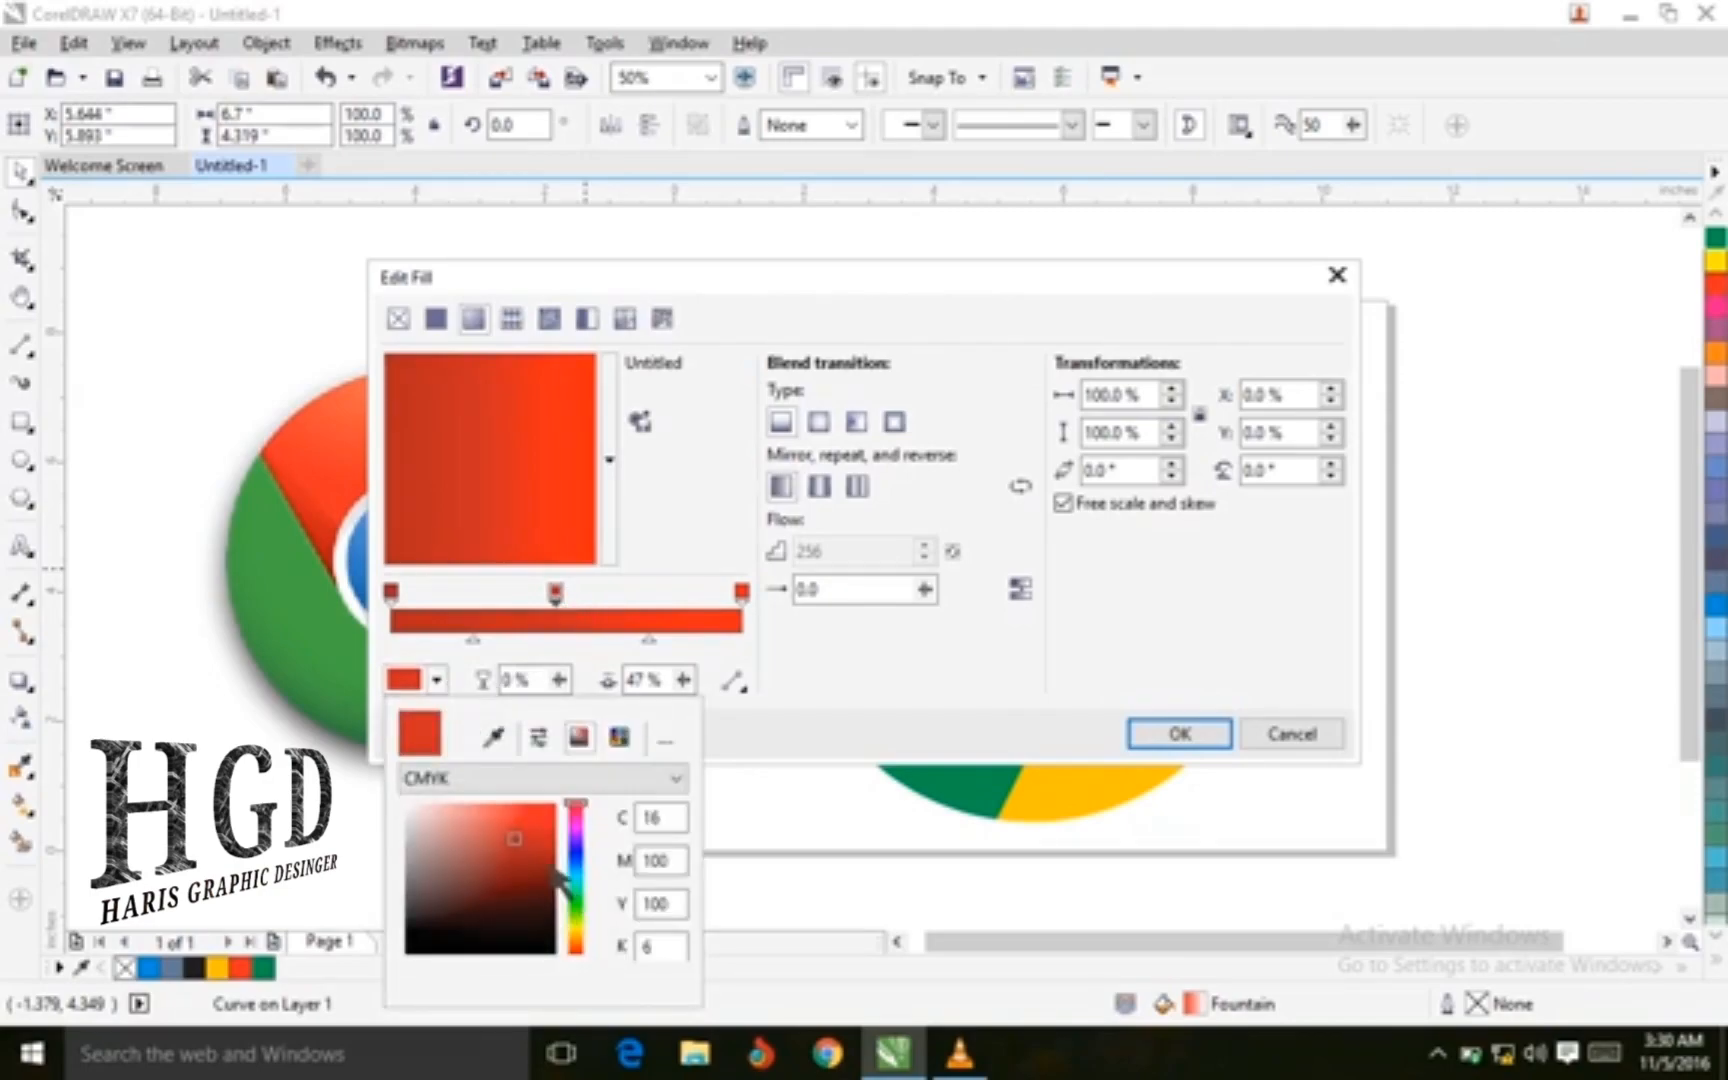
drag(518, 842, 515, 833)
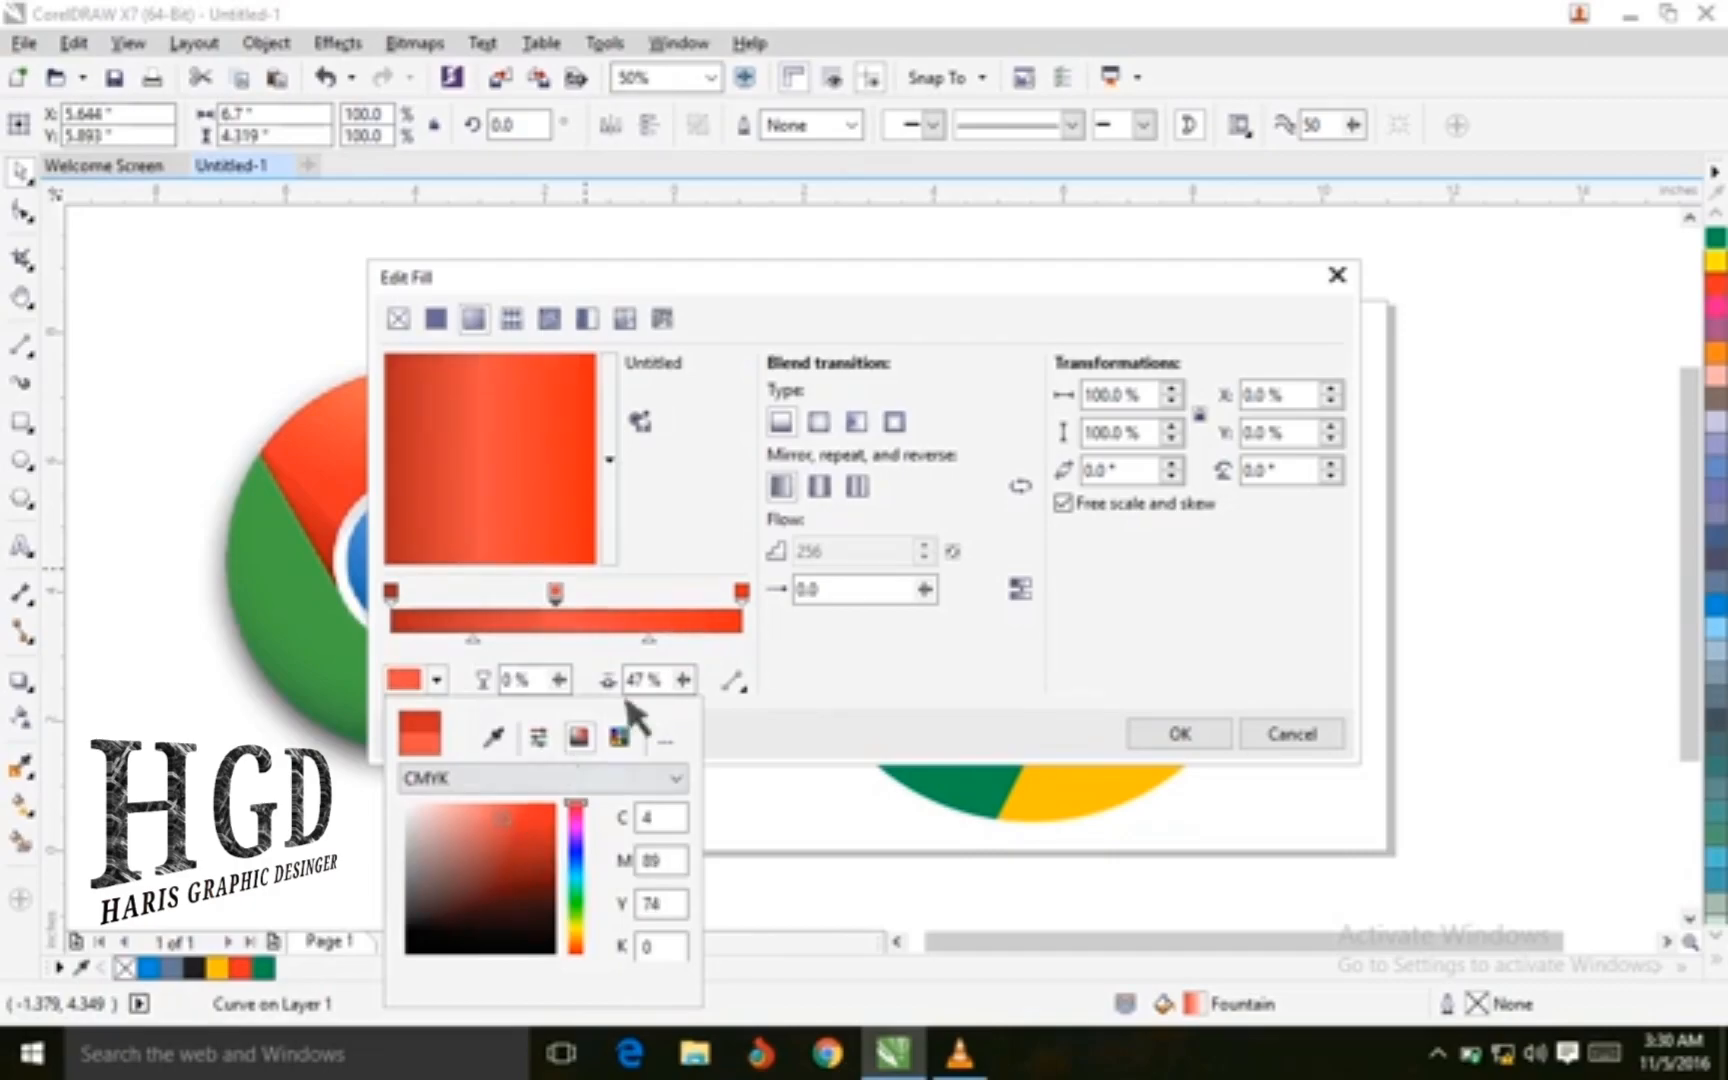
click(1186, 738)
click(1192, 741)
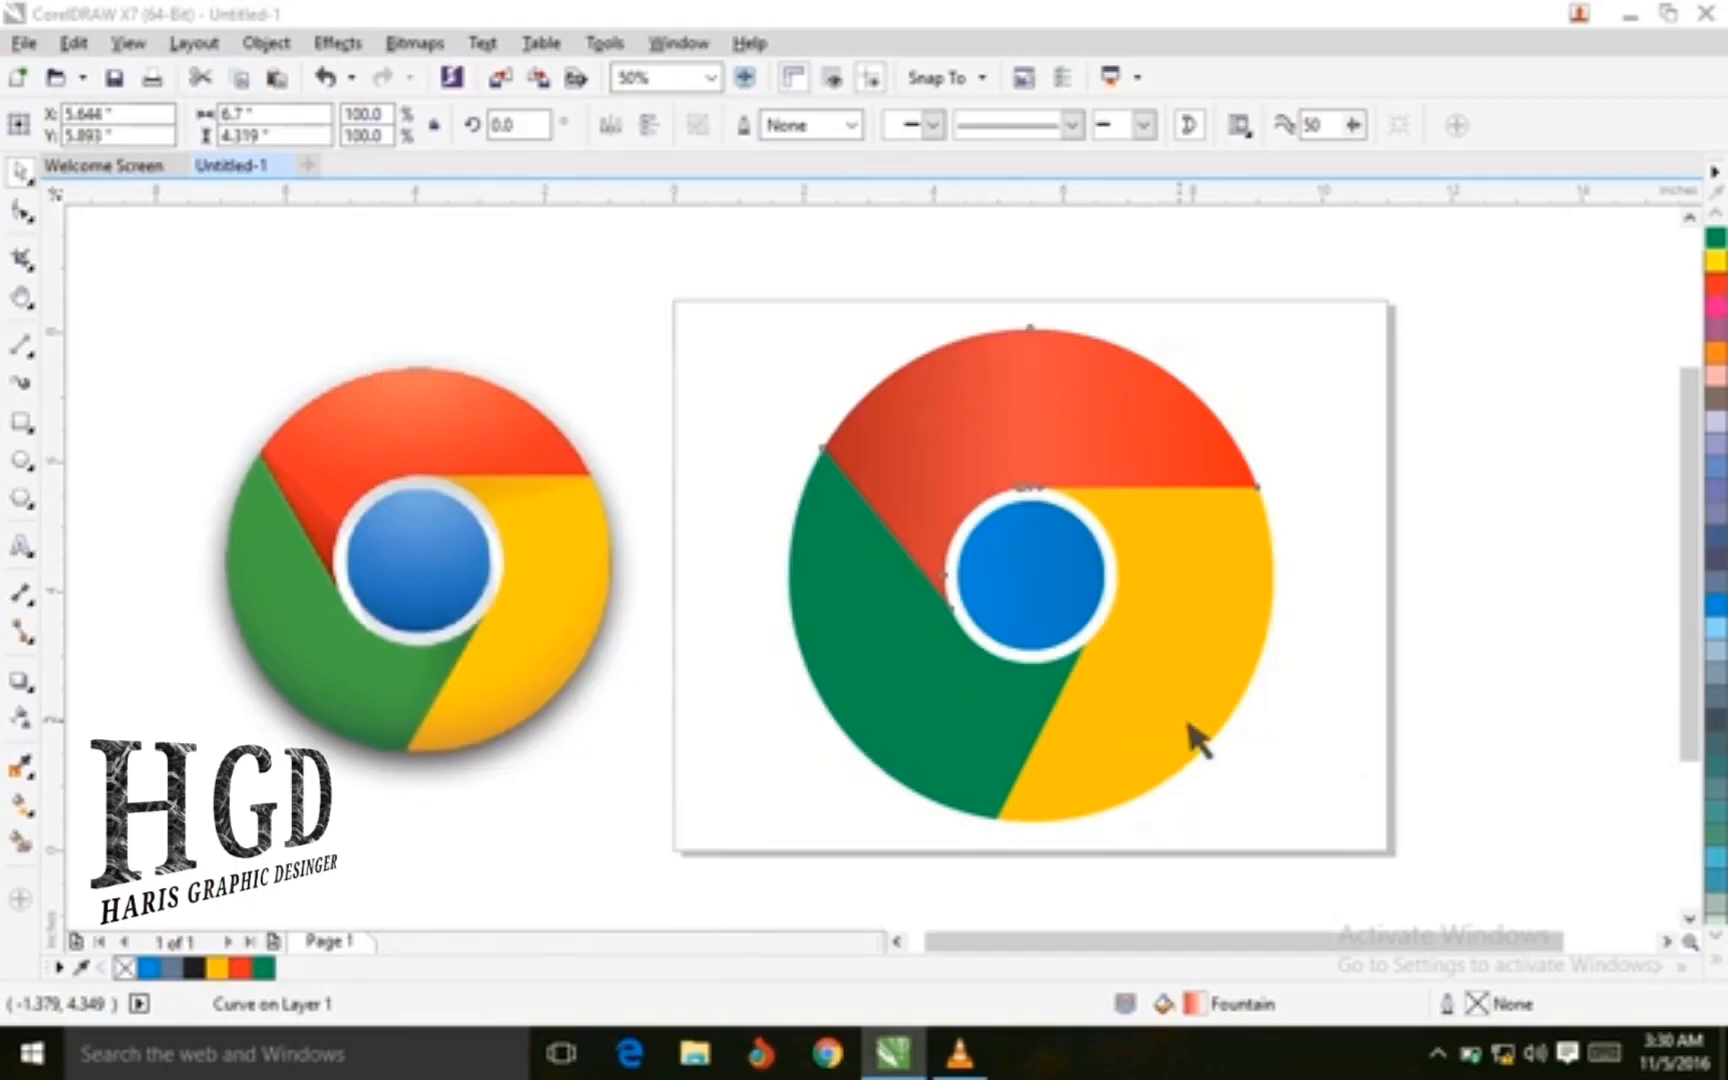
Open a fountain fill for the yellow section and set its end color to C9 M15 Y76 K0
click(706, 322)
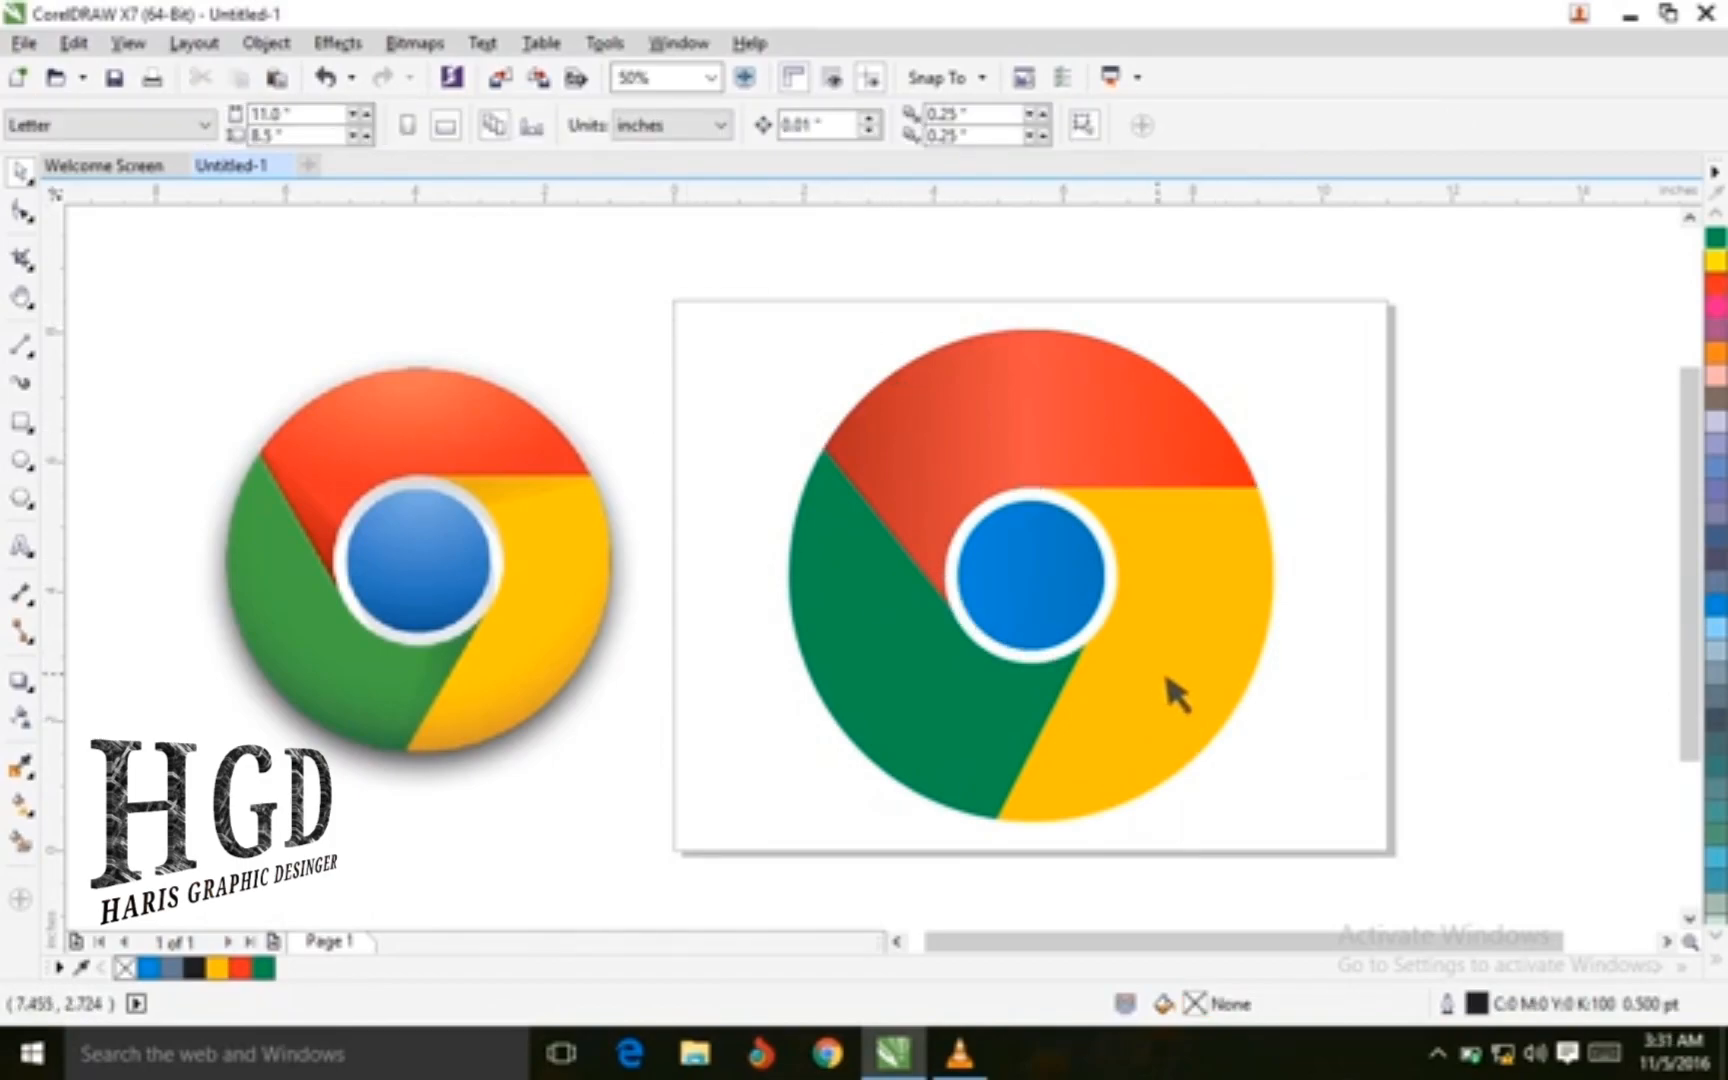
click(1176, 694)
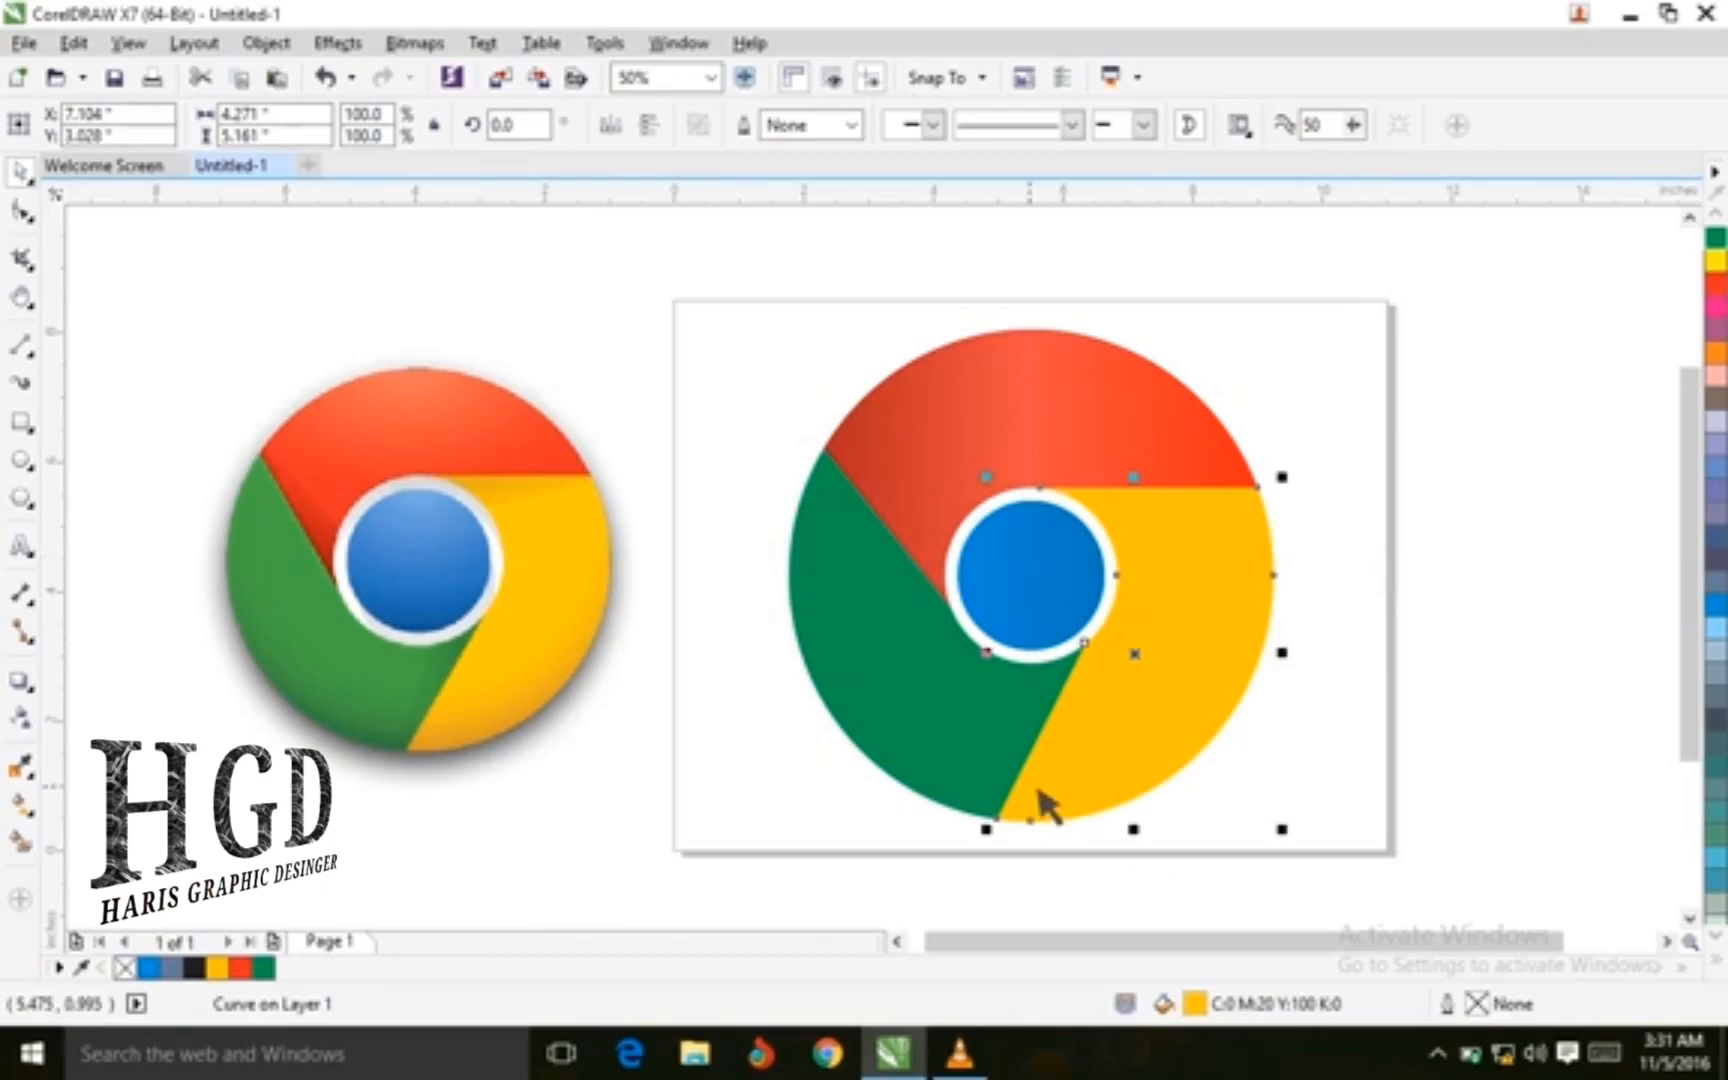
key(F11)
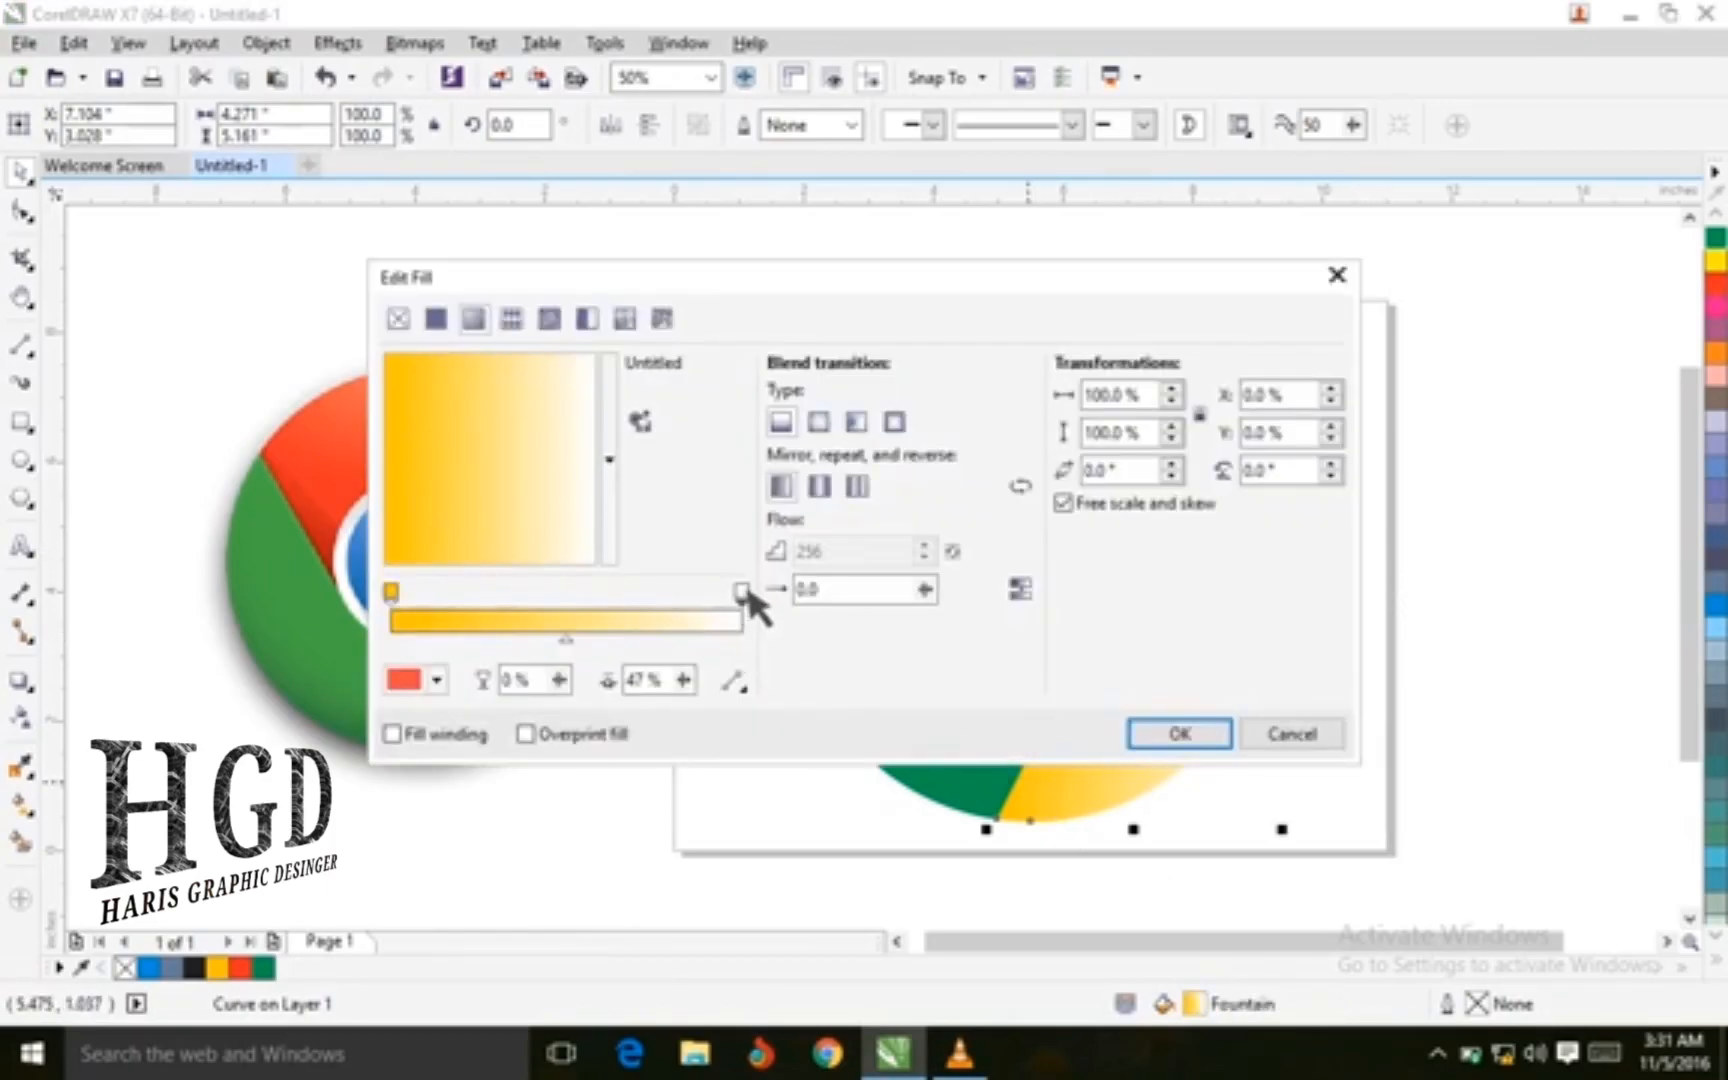
click(437, 680)
drag(586, 812, 580, 942)
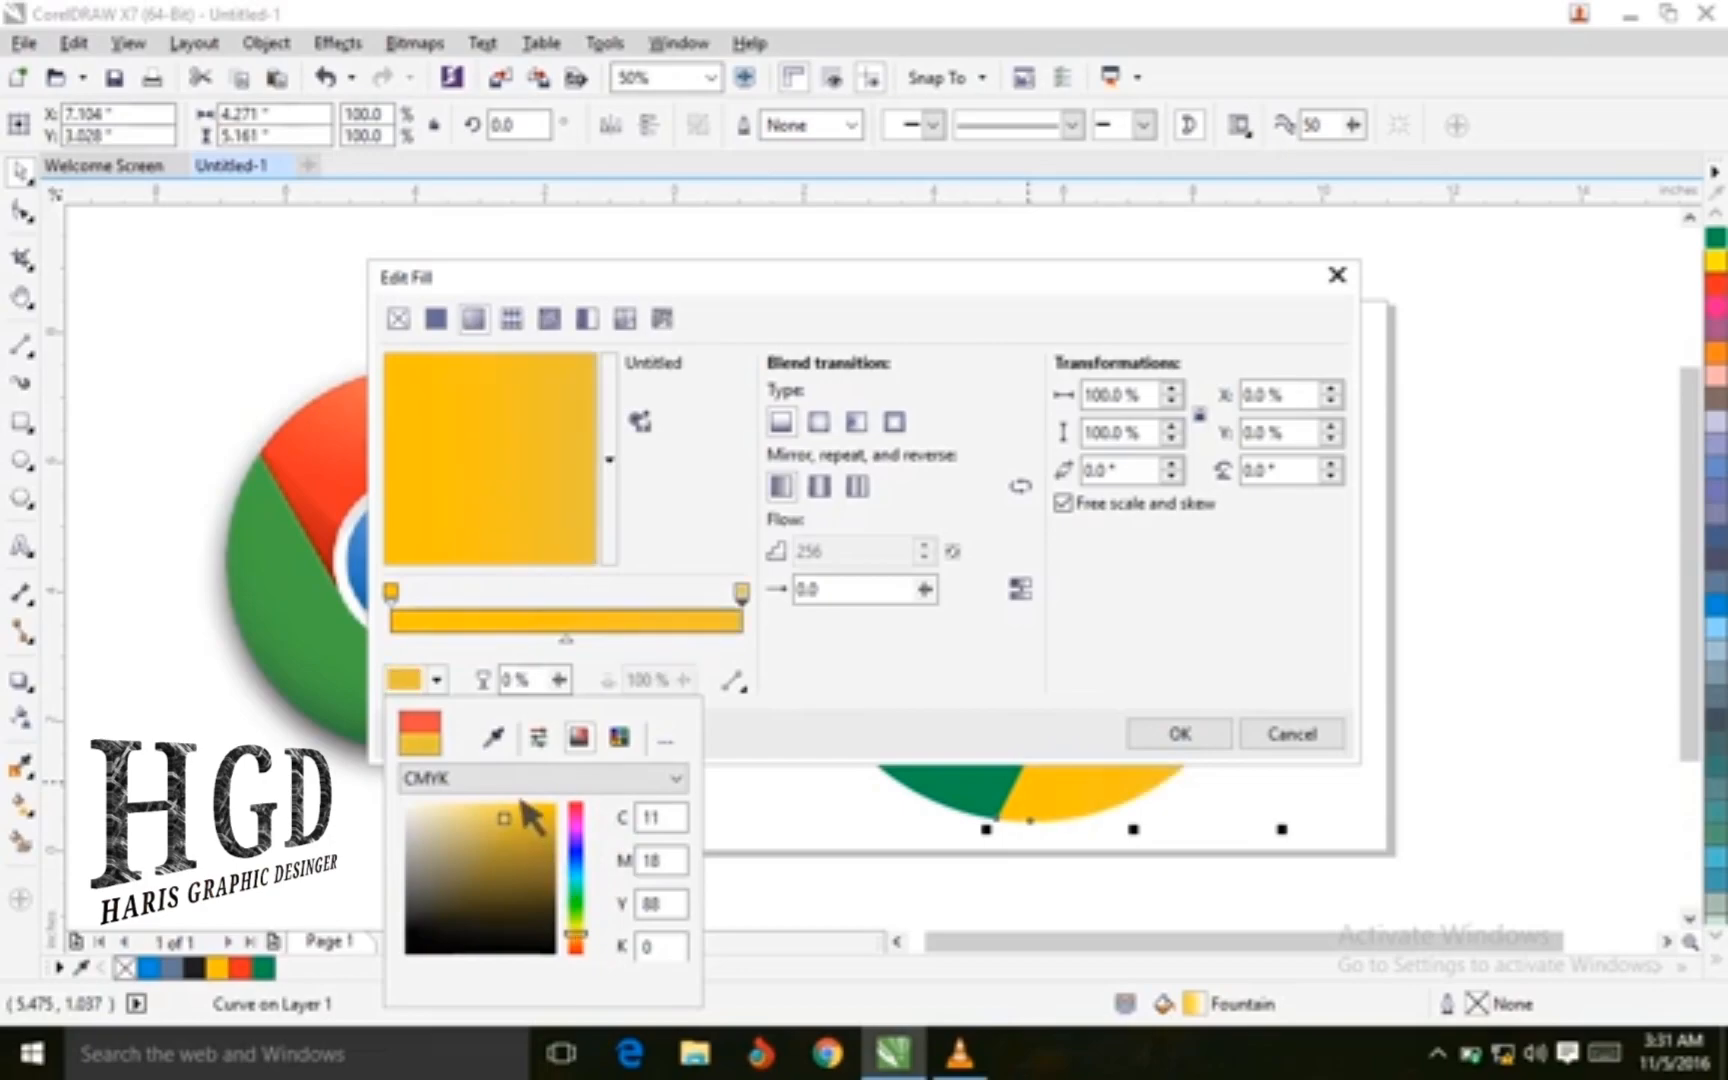
drag(516, 820, 511, 823)
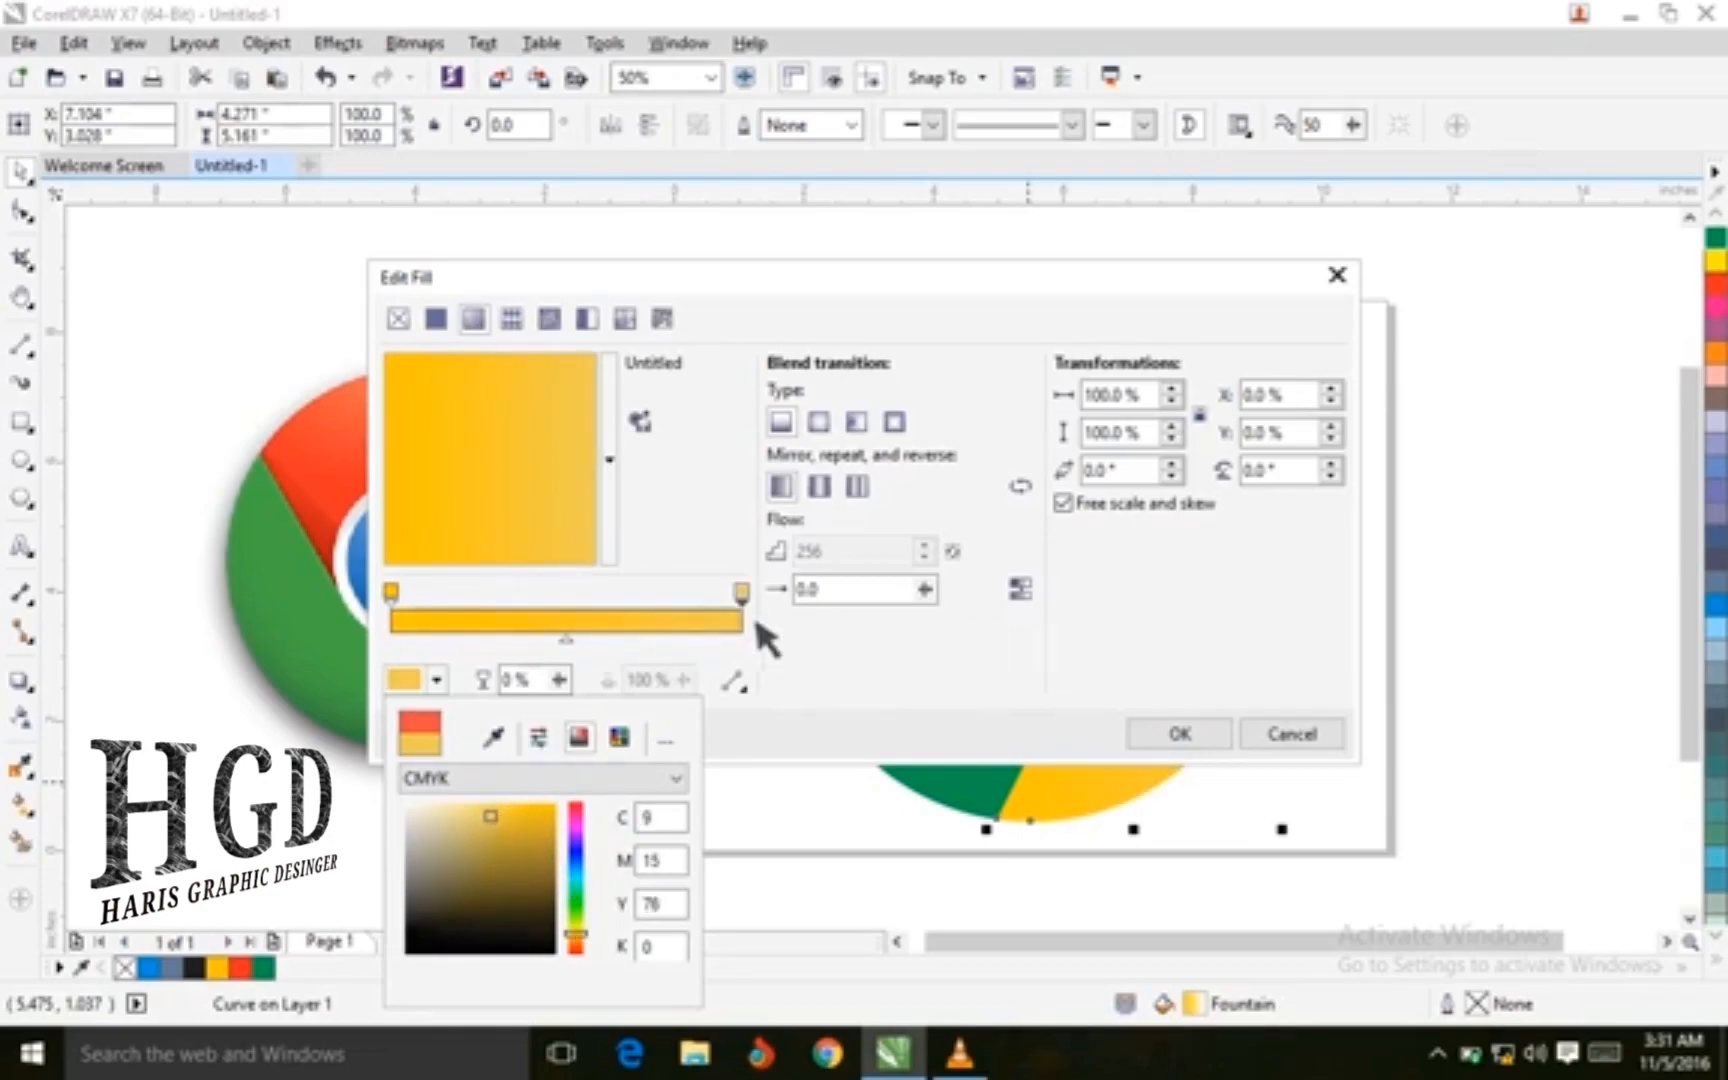
Set the yellow section's gradient start color to C2 M25 Y100 K0 and apply the fill
click(391, 593)
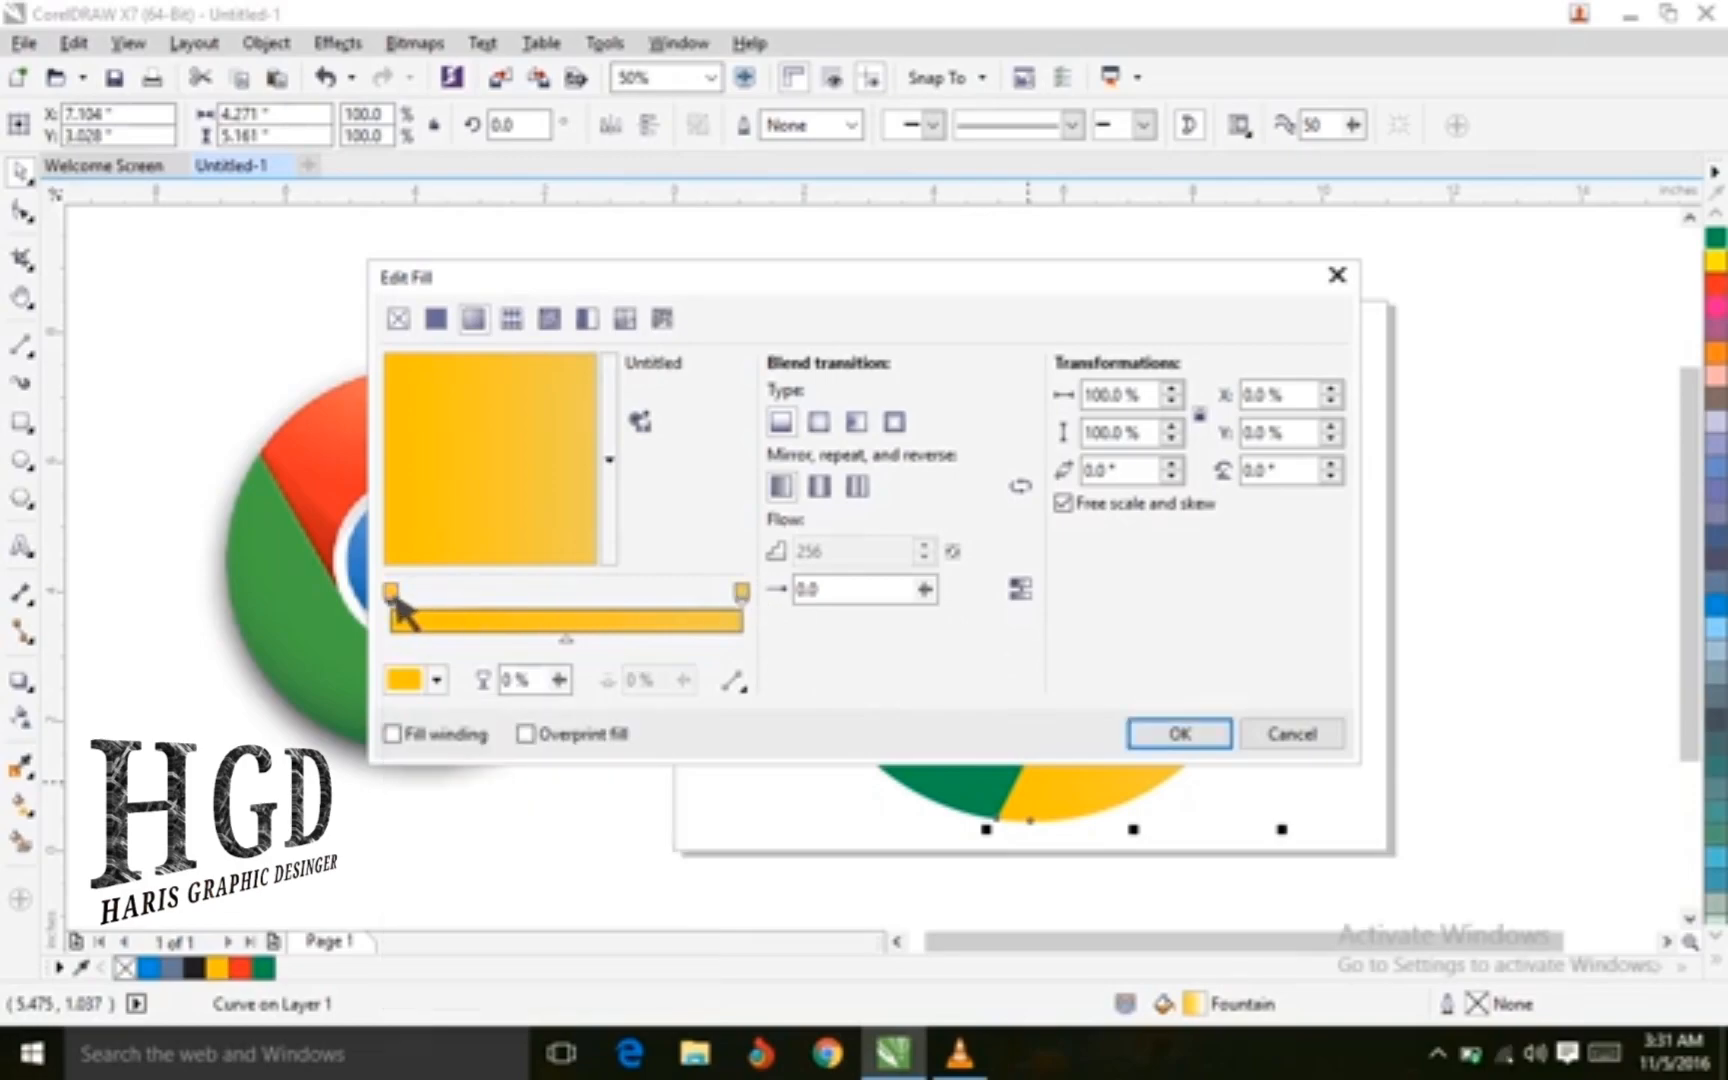
click(437, 680)
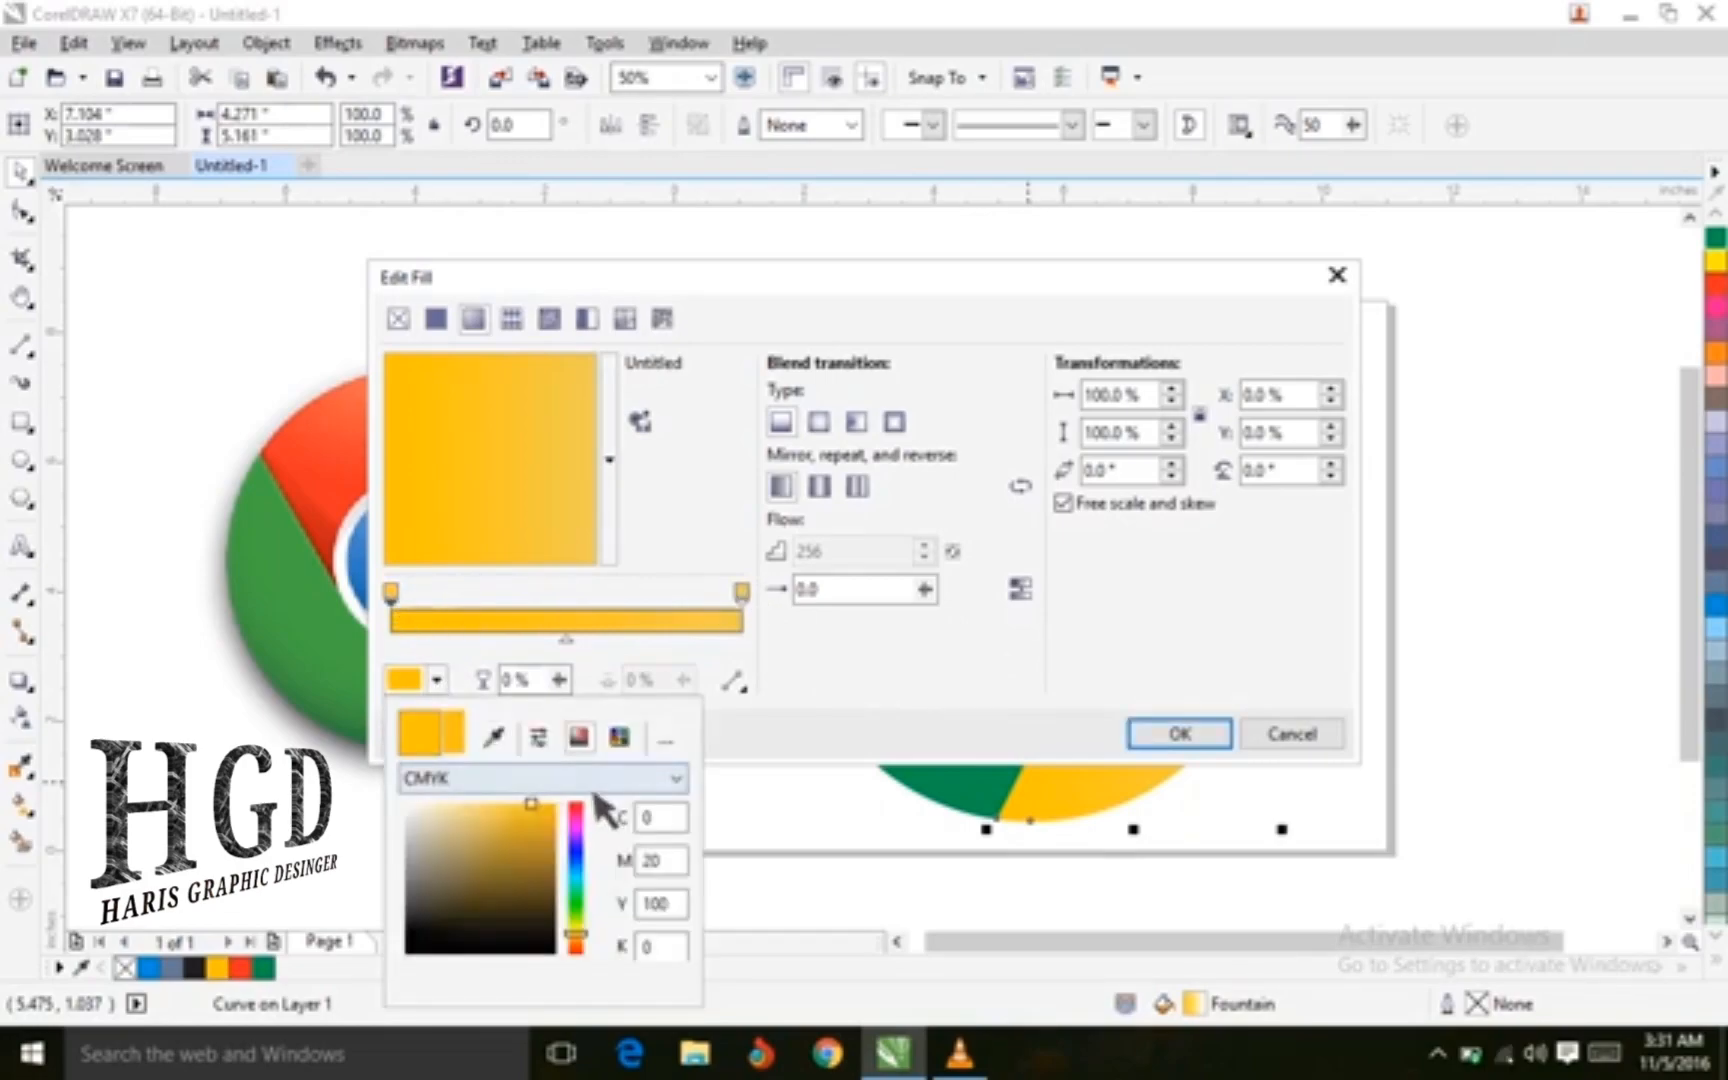
click(527, 826)
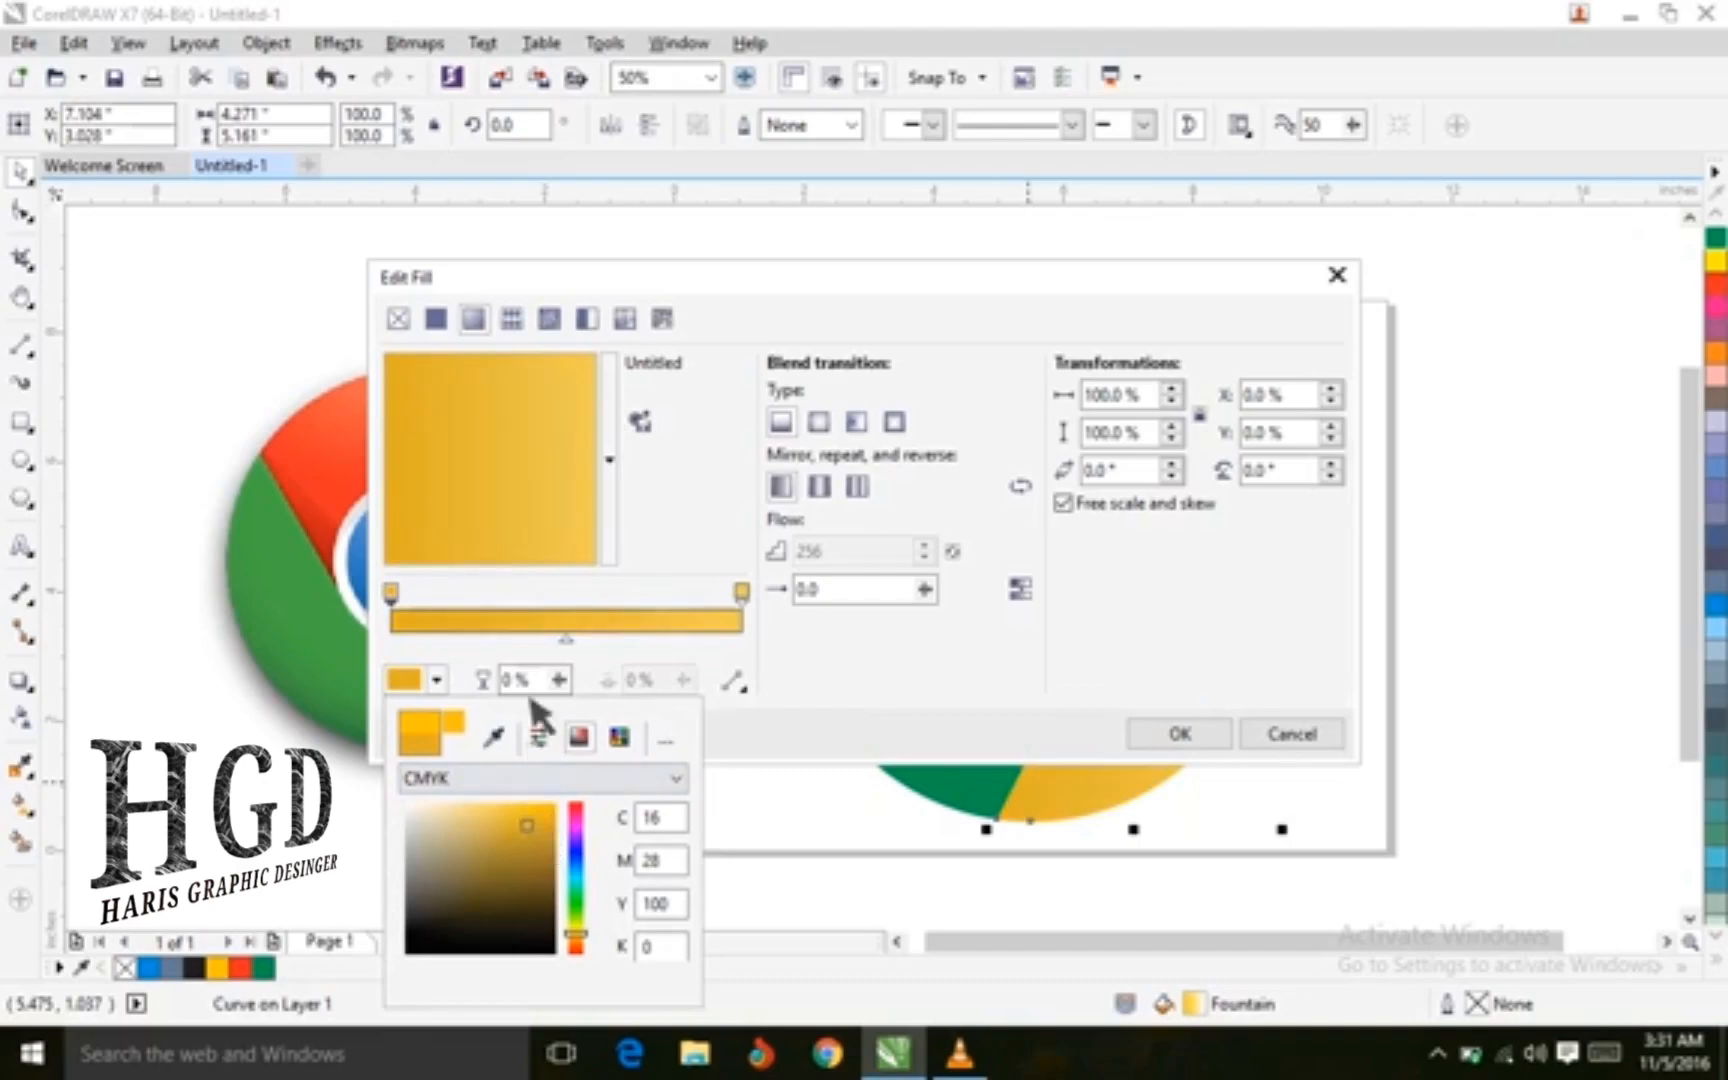
click(542, 814)
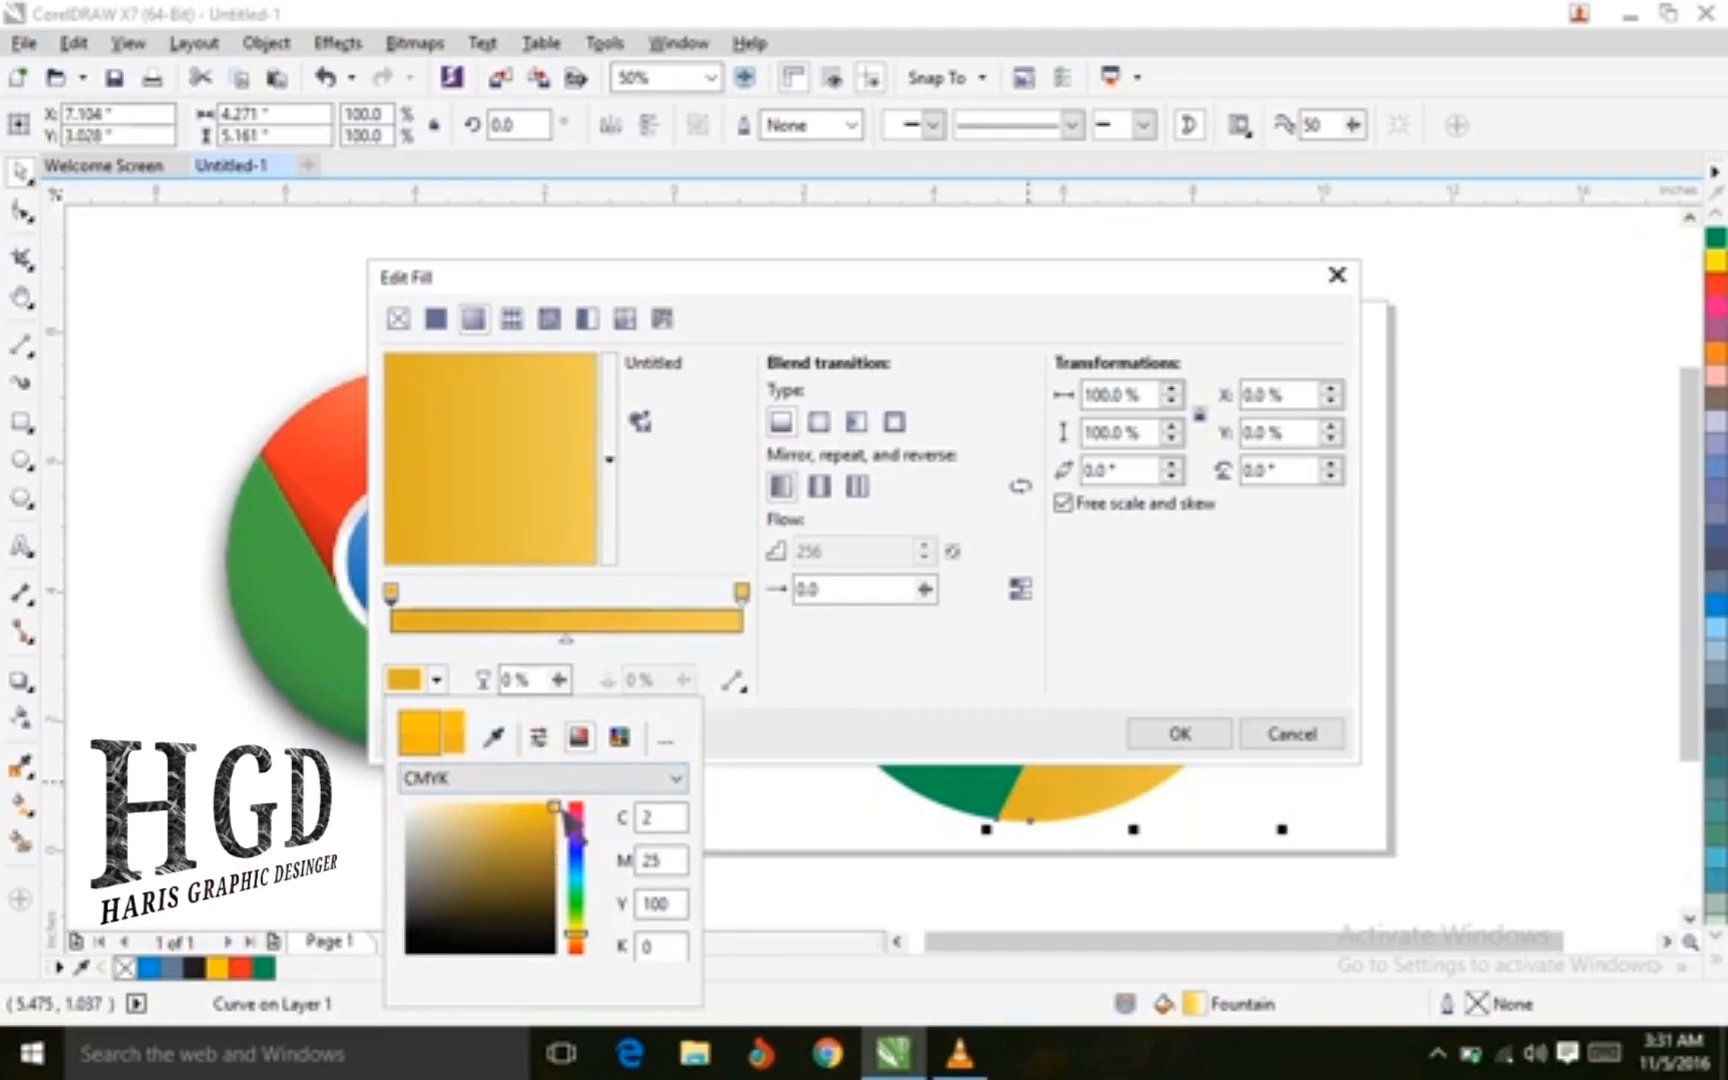
click(1208, 735)
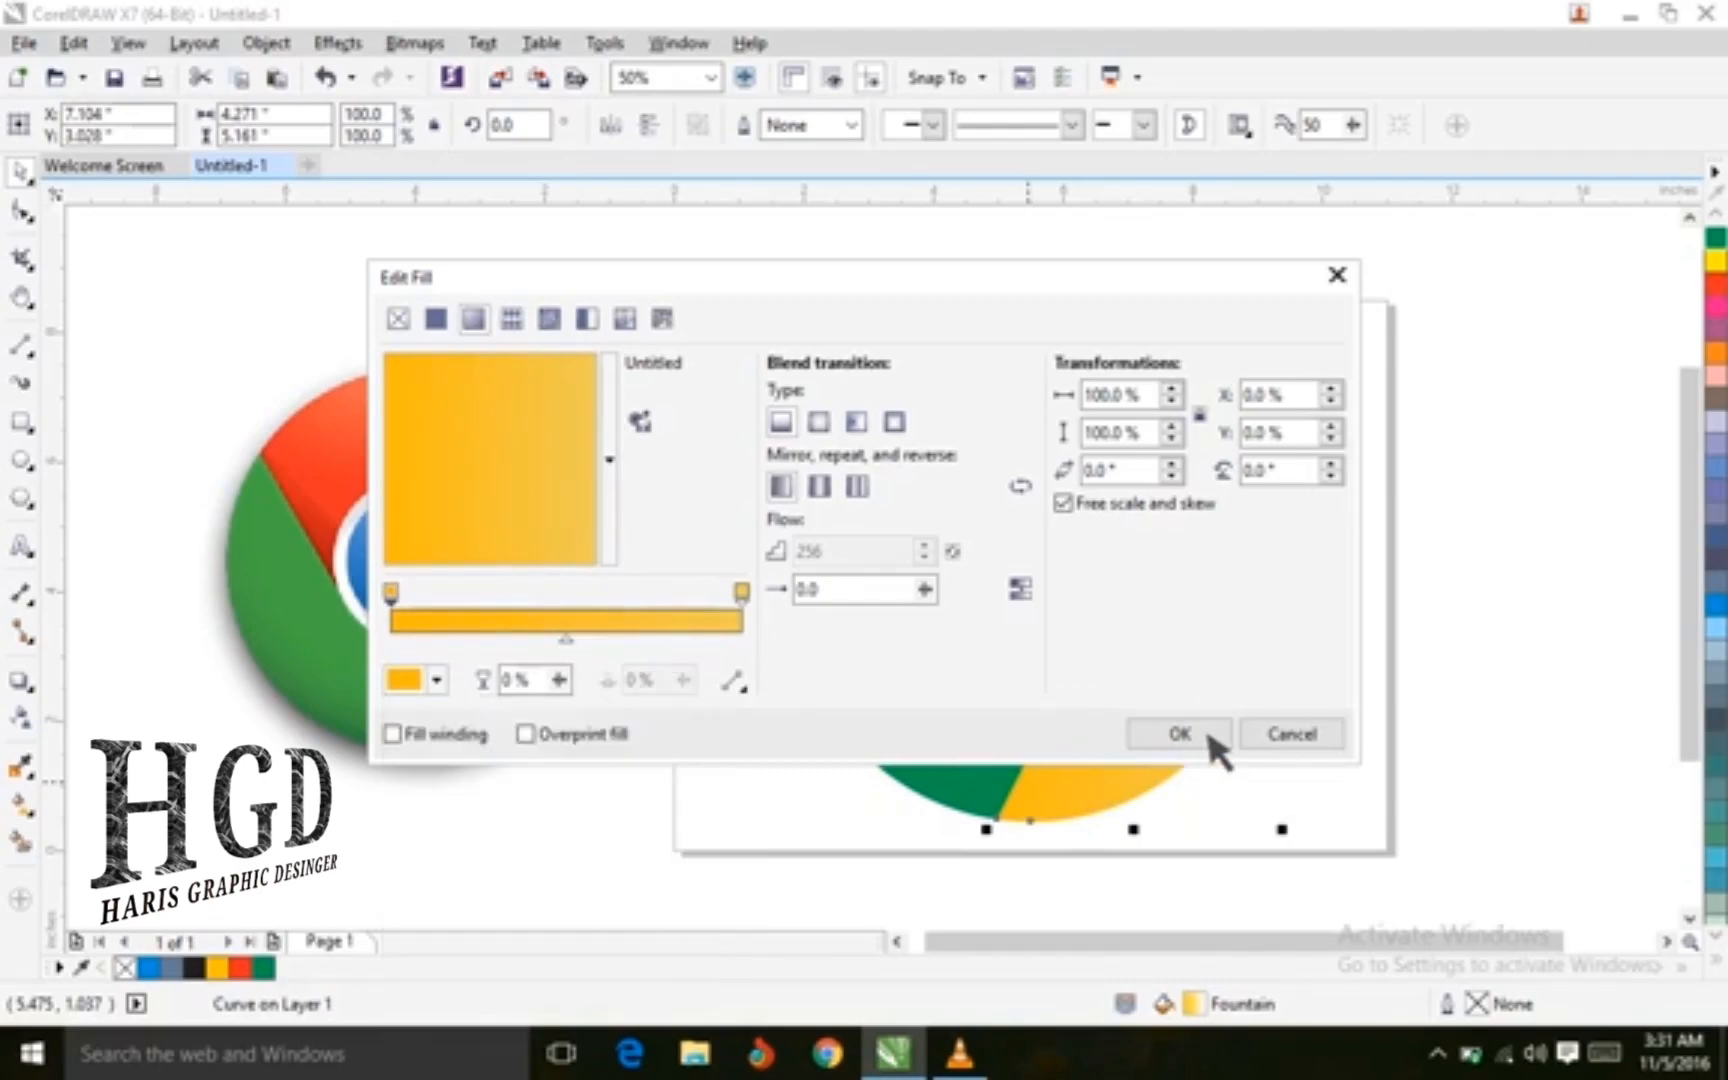
click(1197, 740)
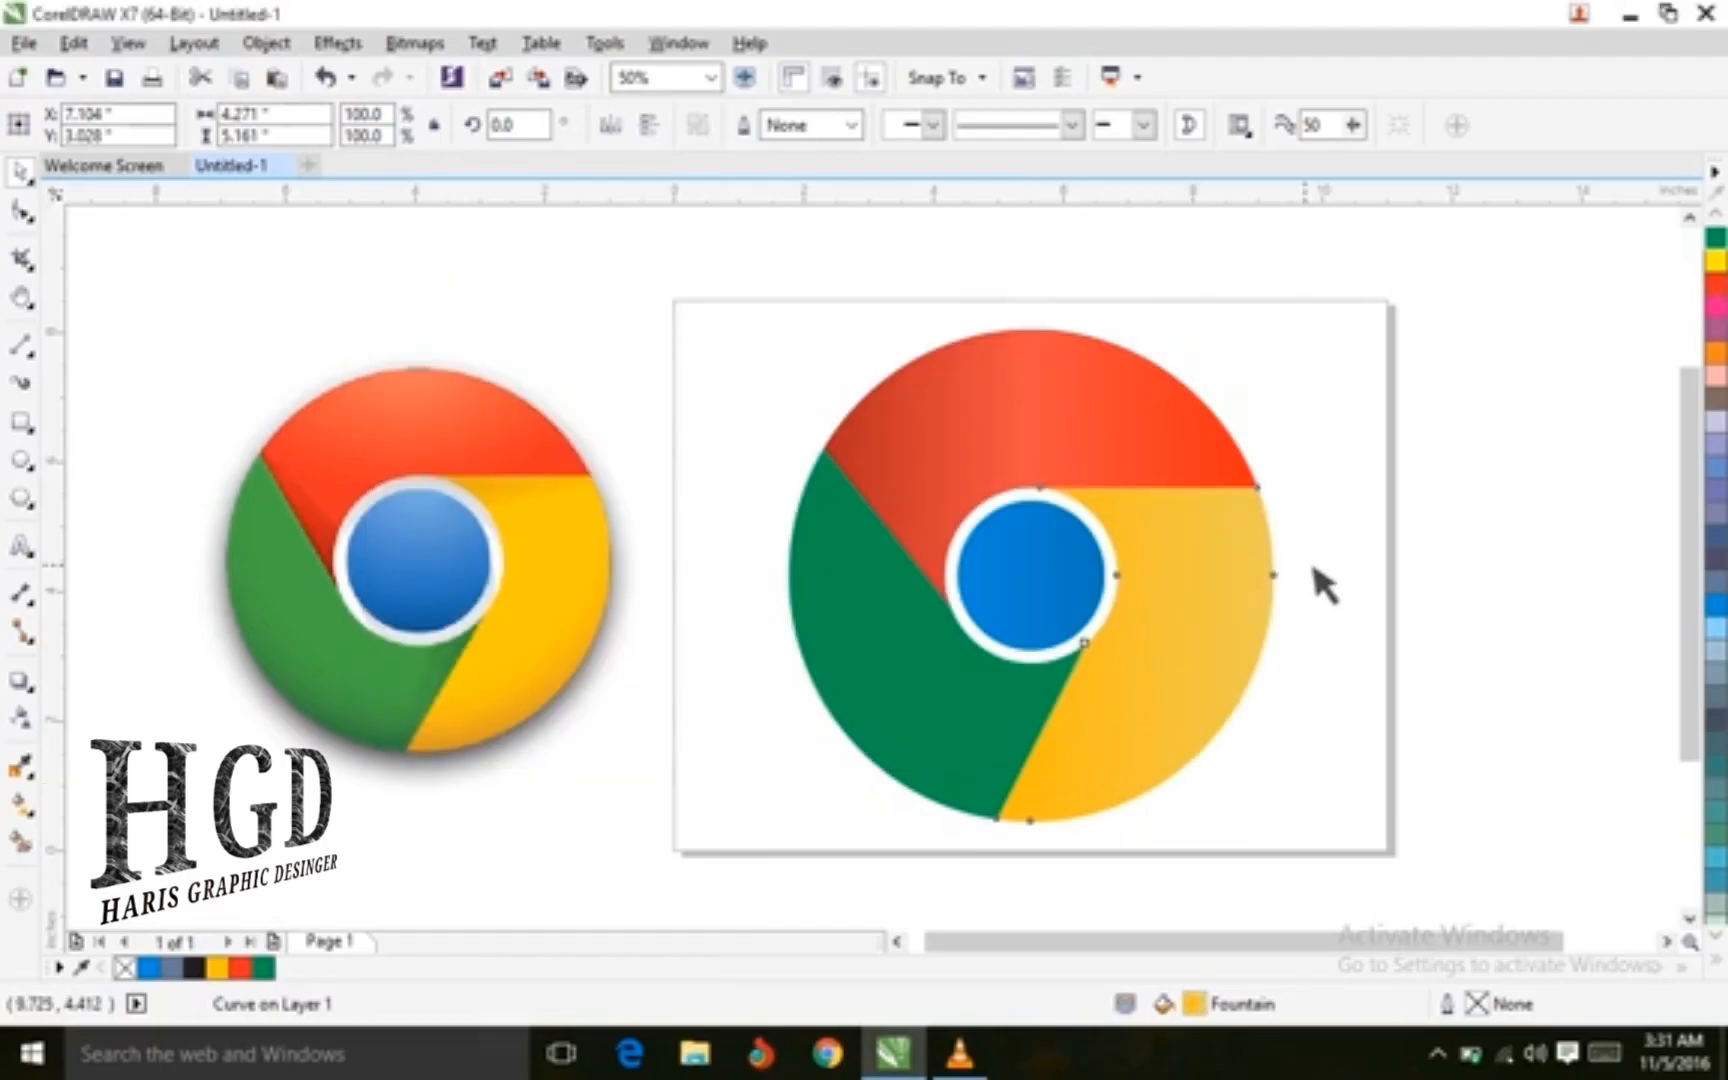
click(1322, 605)
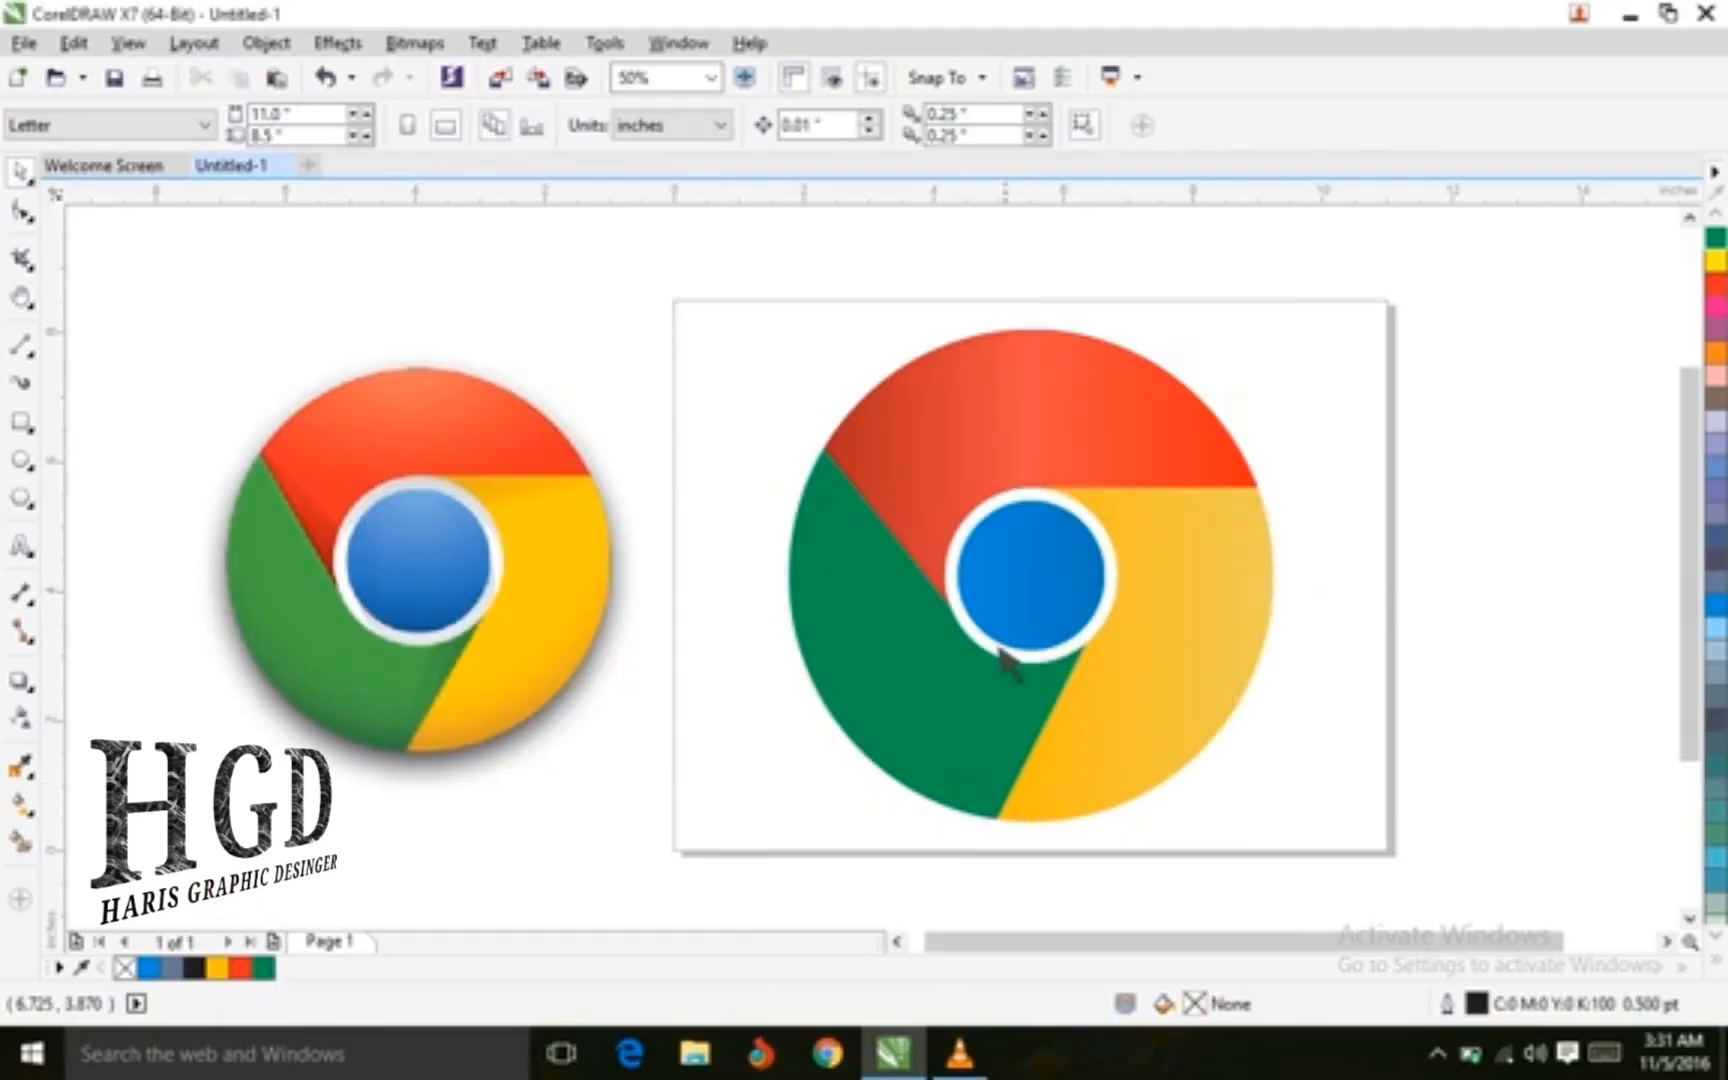
Open a fountain fill for the green section and set its end color to RGB 61, 209, 80 (#3DD150)
click(1232, 688)
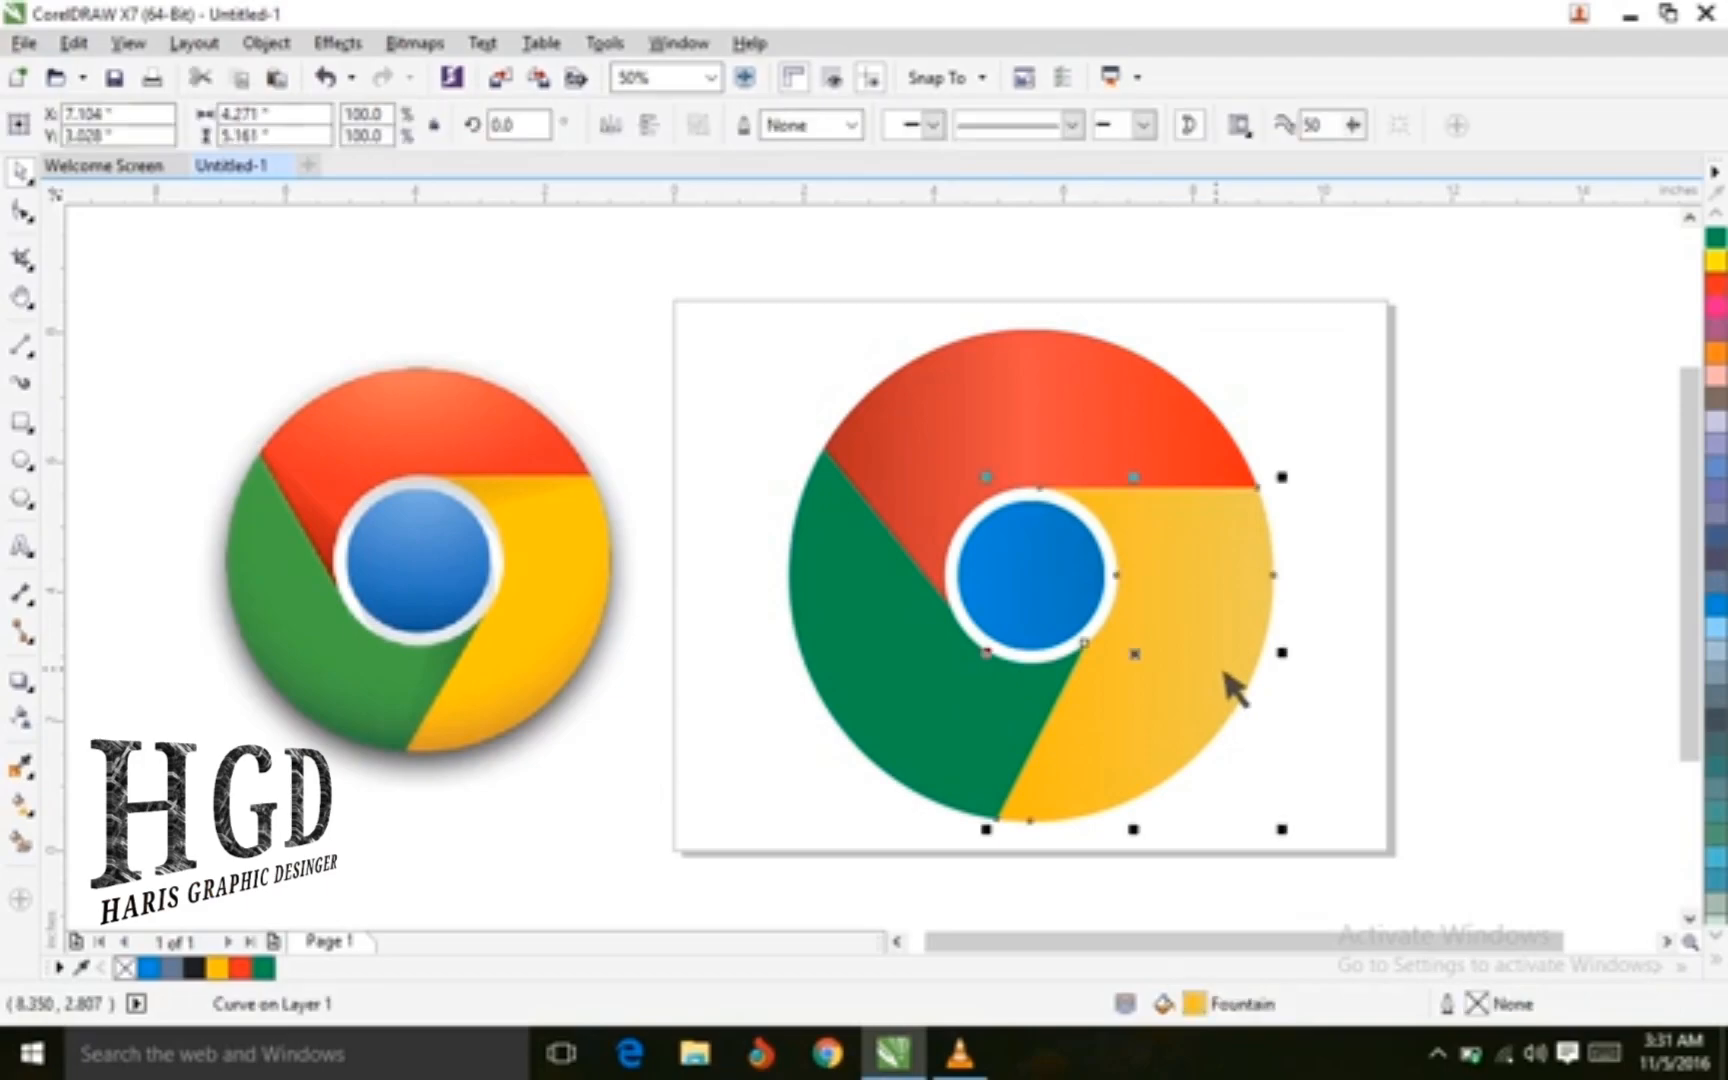
click(908, 680)
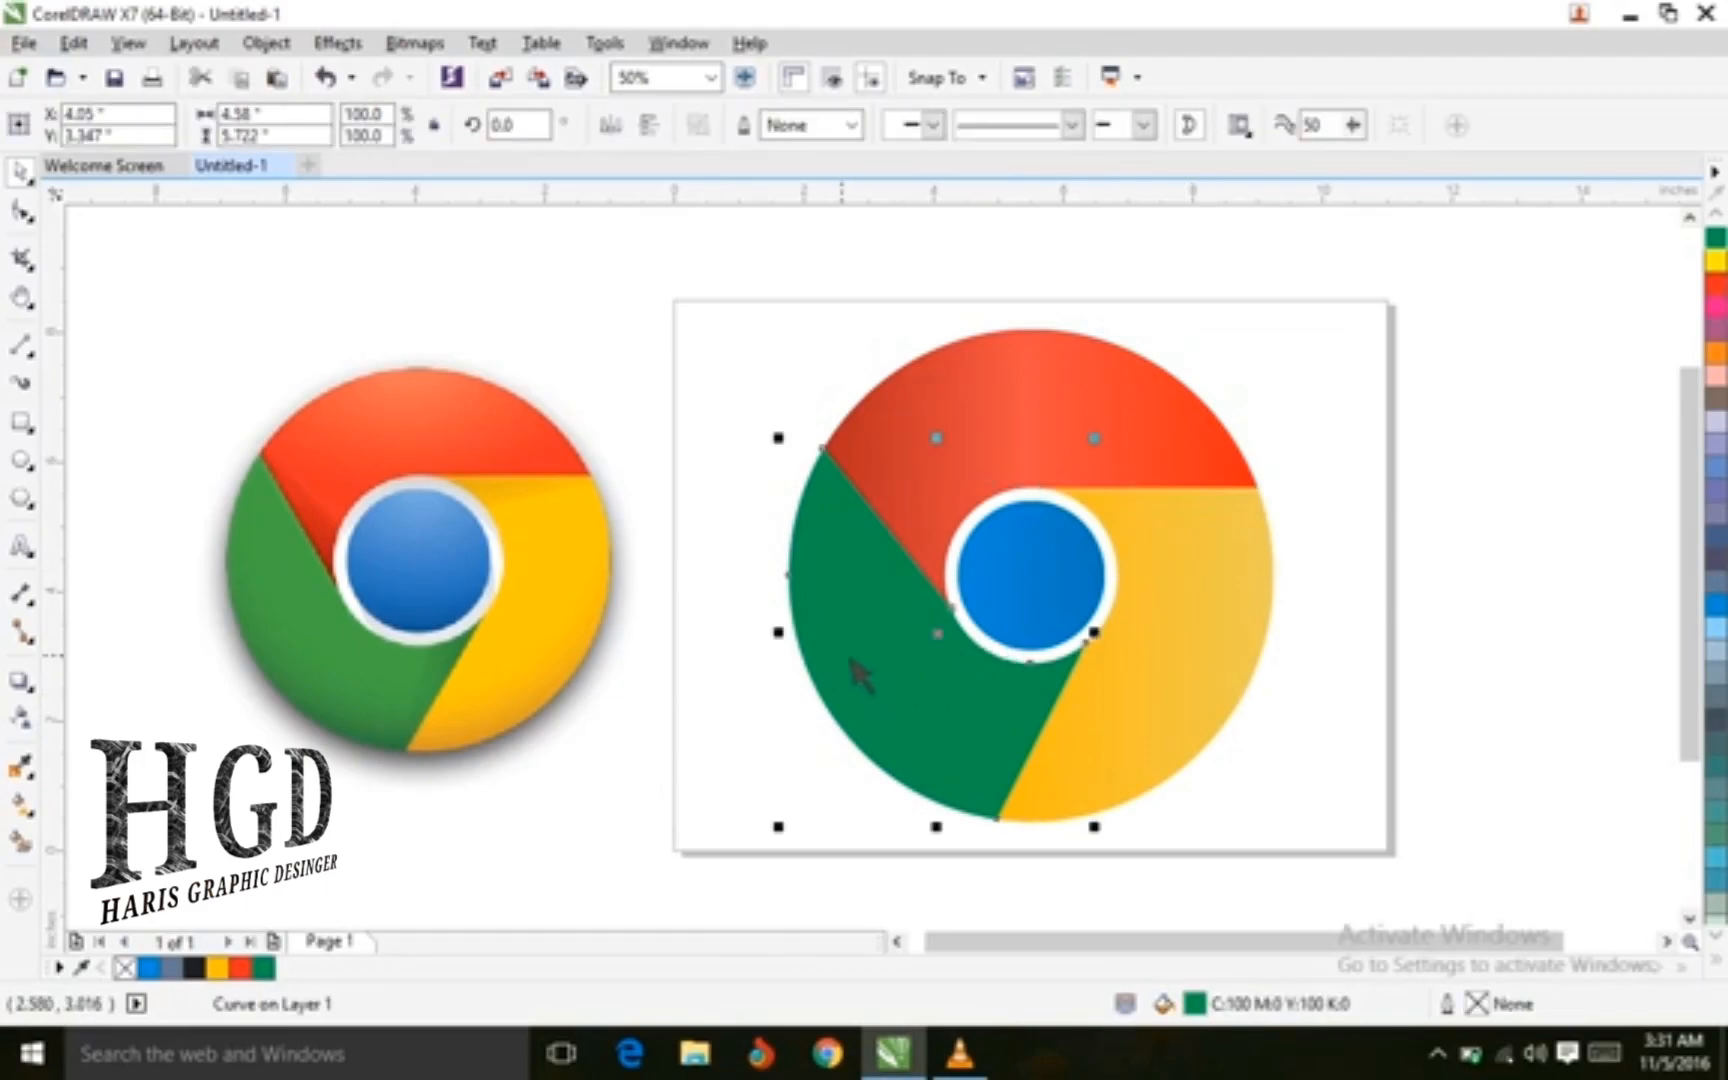
key(F11)
click(741, 593)
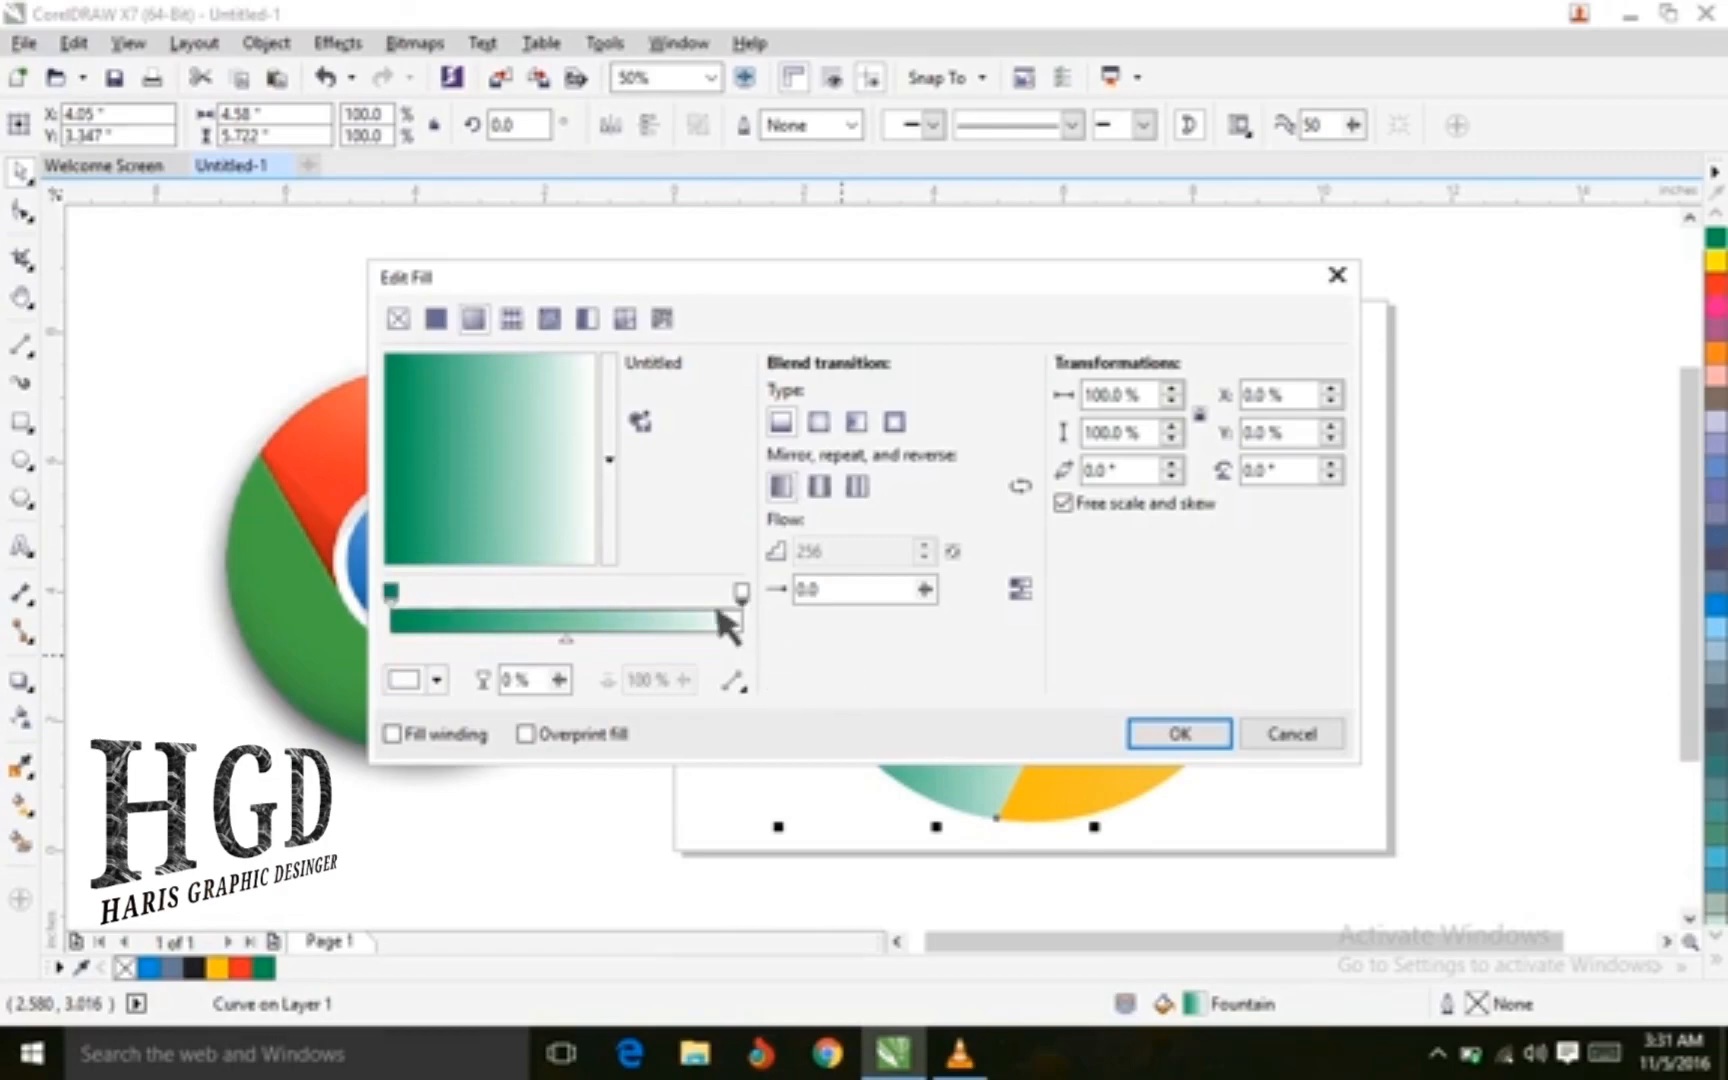
click(440, 680)
drag(587, 955, 585, 898)
mouse_move(425, 815)
mouse_down()
mouse_move(556, 830)
mouse_move(558, 848)
mouse_move(512, 830)
mouse_up()
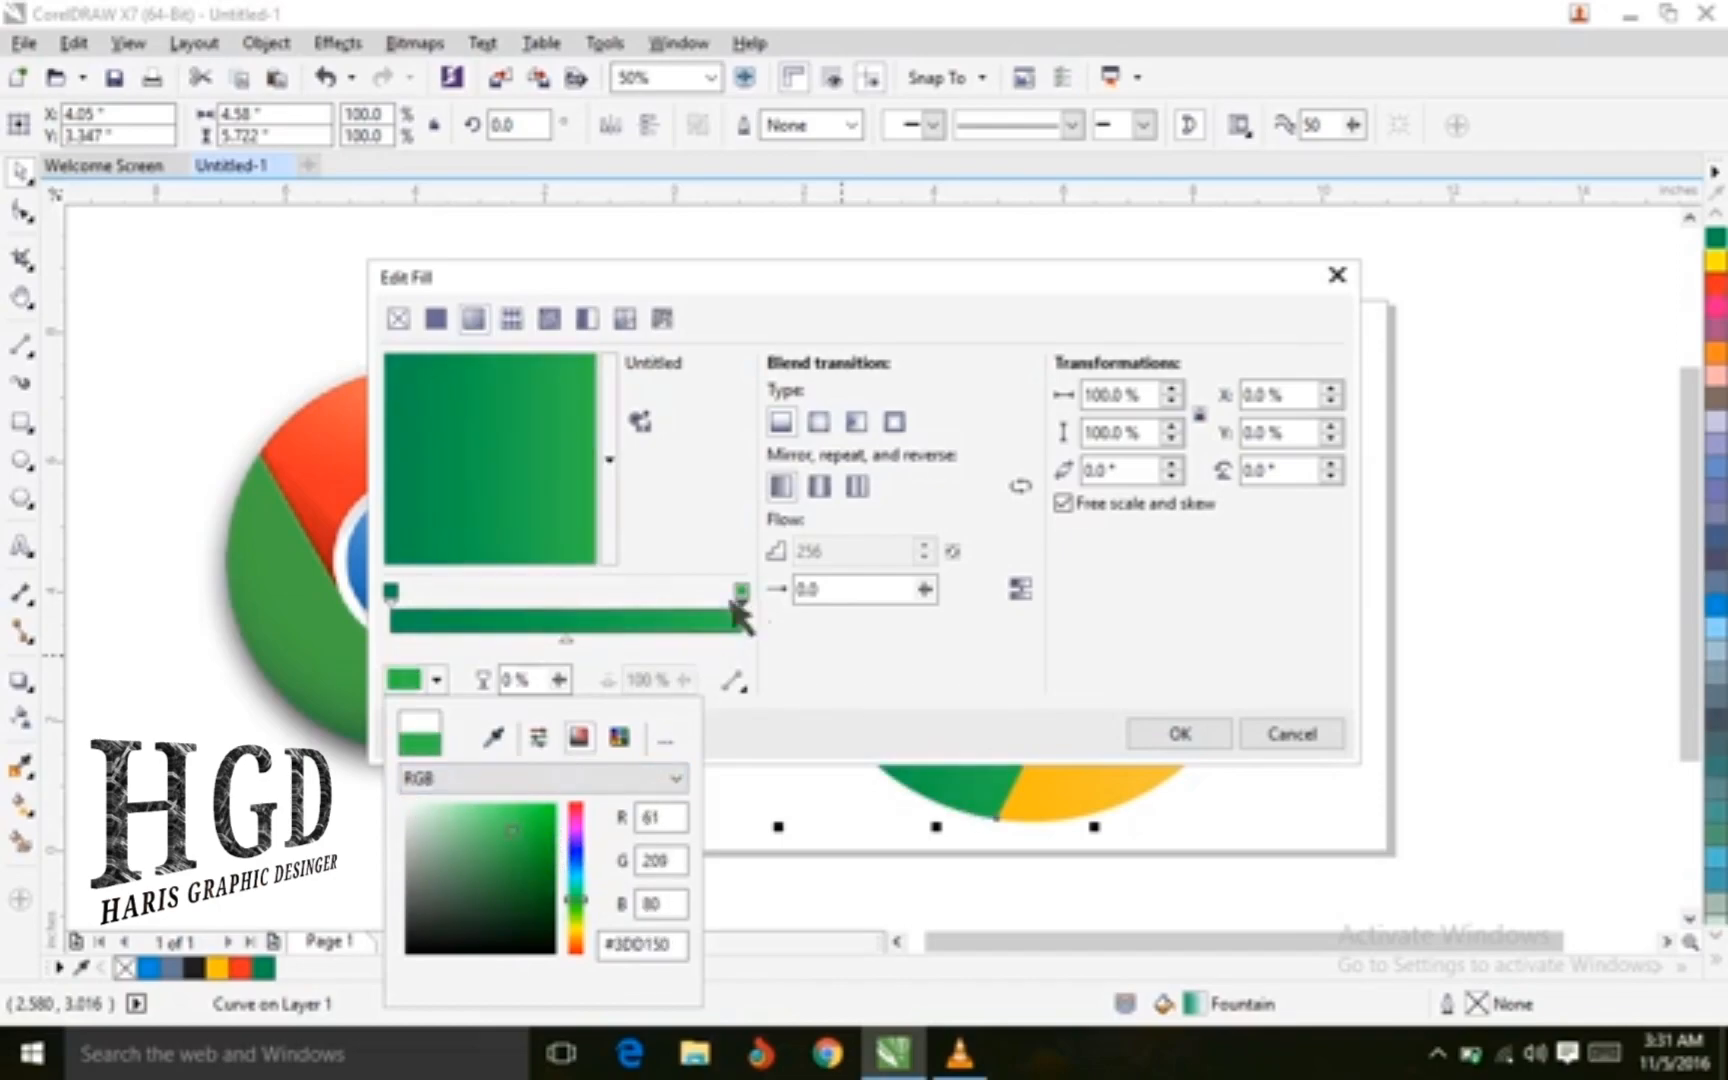
Set the green section's gradient start color to C75 M0 Y79 K0
click(393, 592)
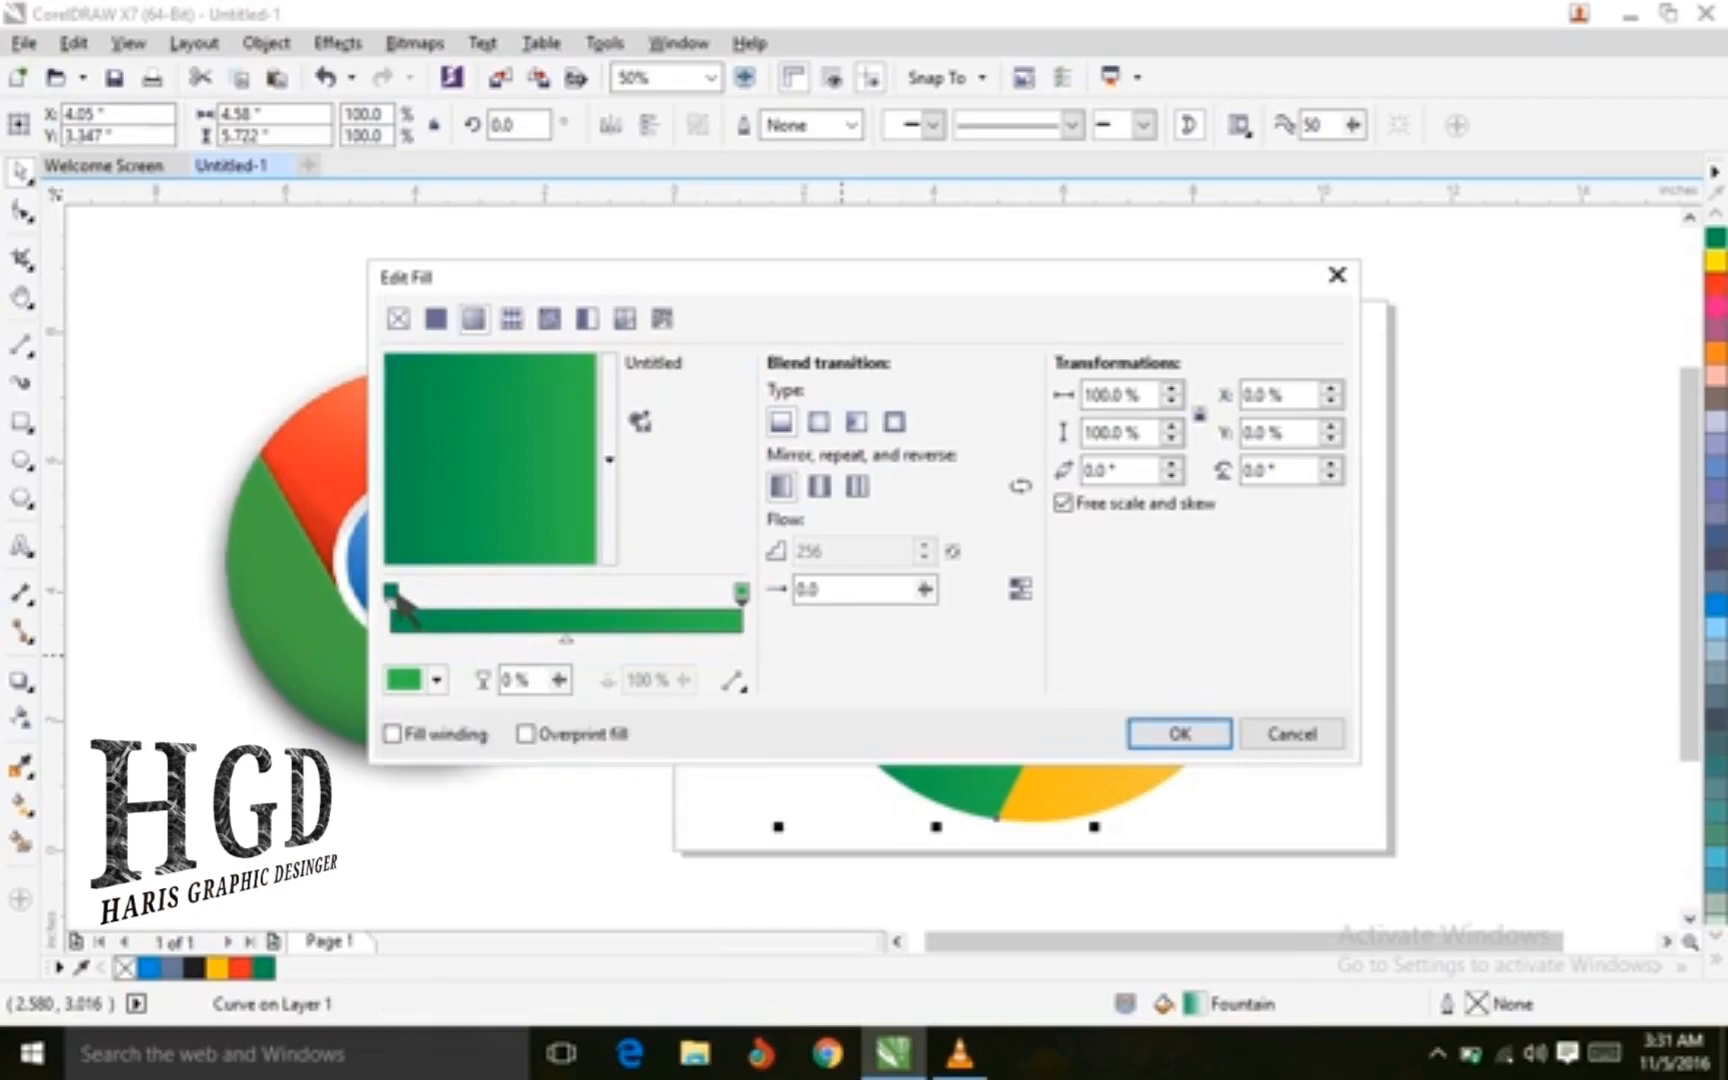
click(395, 591)
click(437, 681)
mouse_move(557, 858)
mouse_down()
mouse_move(531, 832)
mouse_move(553, 843)
mouse_up()
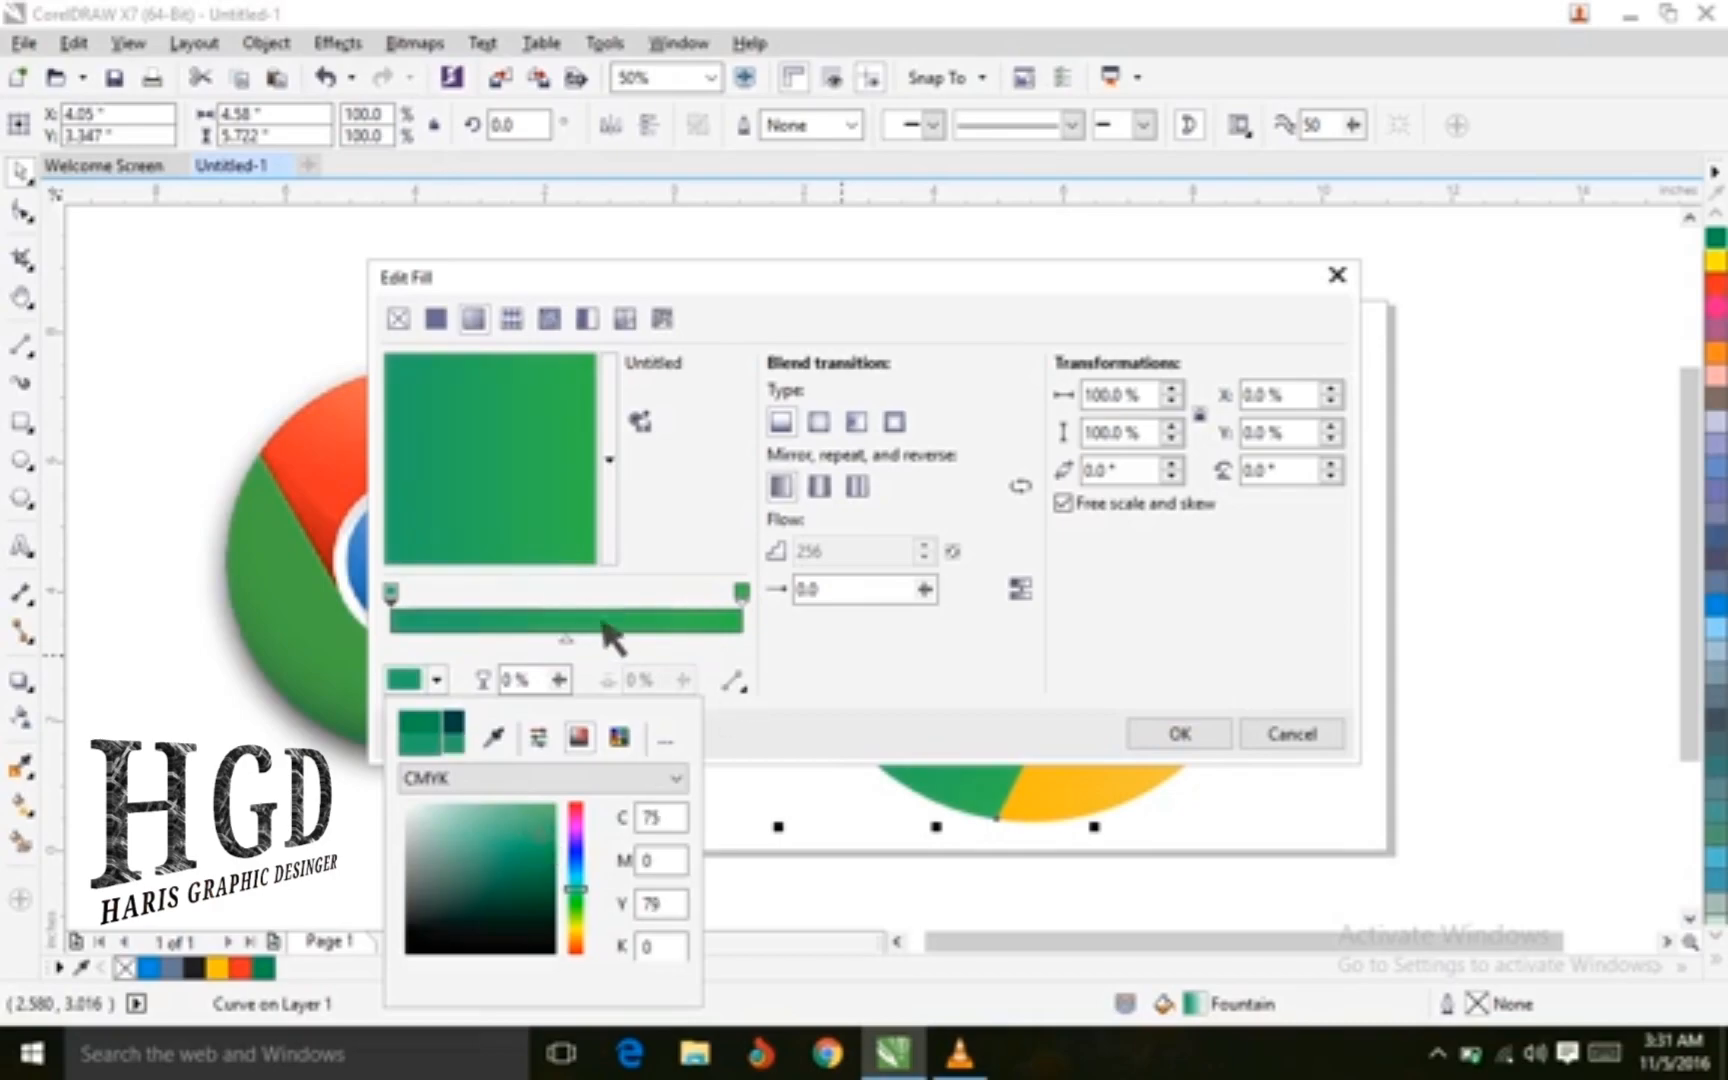
Add a middle gradient node at 50% colored C49 M0 Y62 K0 and apply the green fill
click(564, 614)
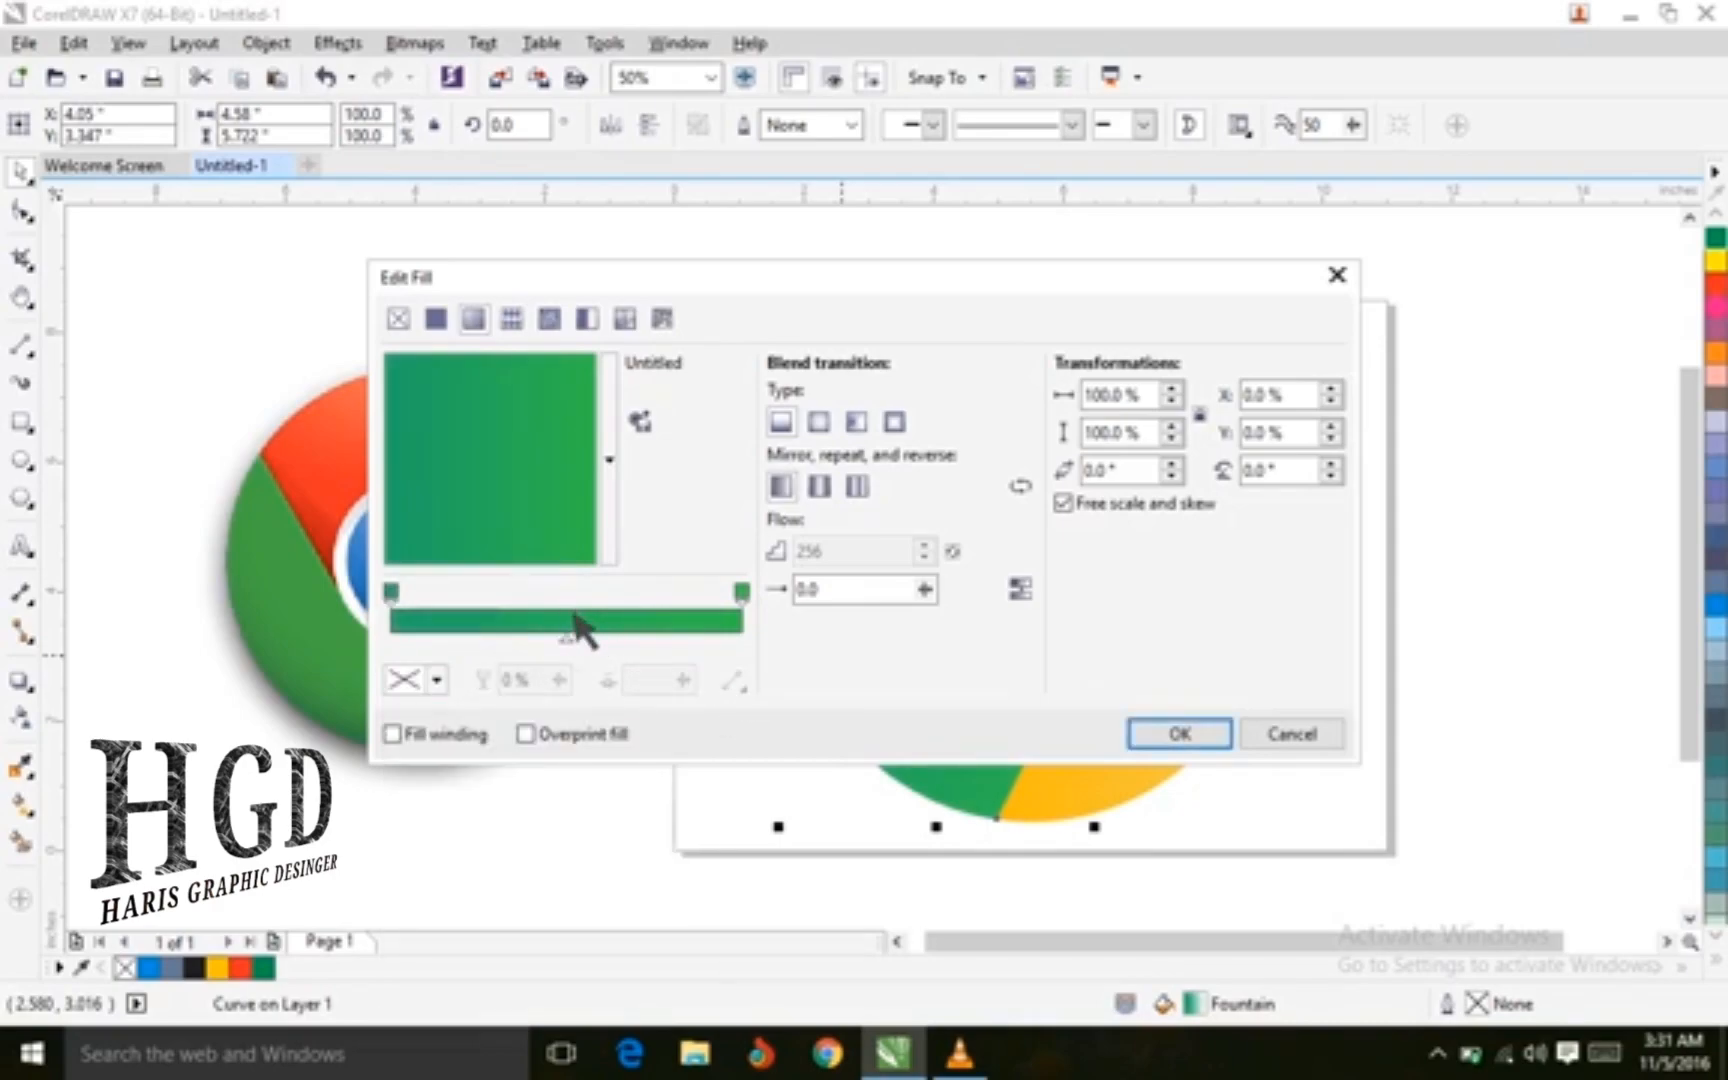
double_click(573, 613)
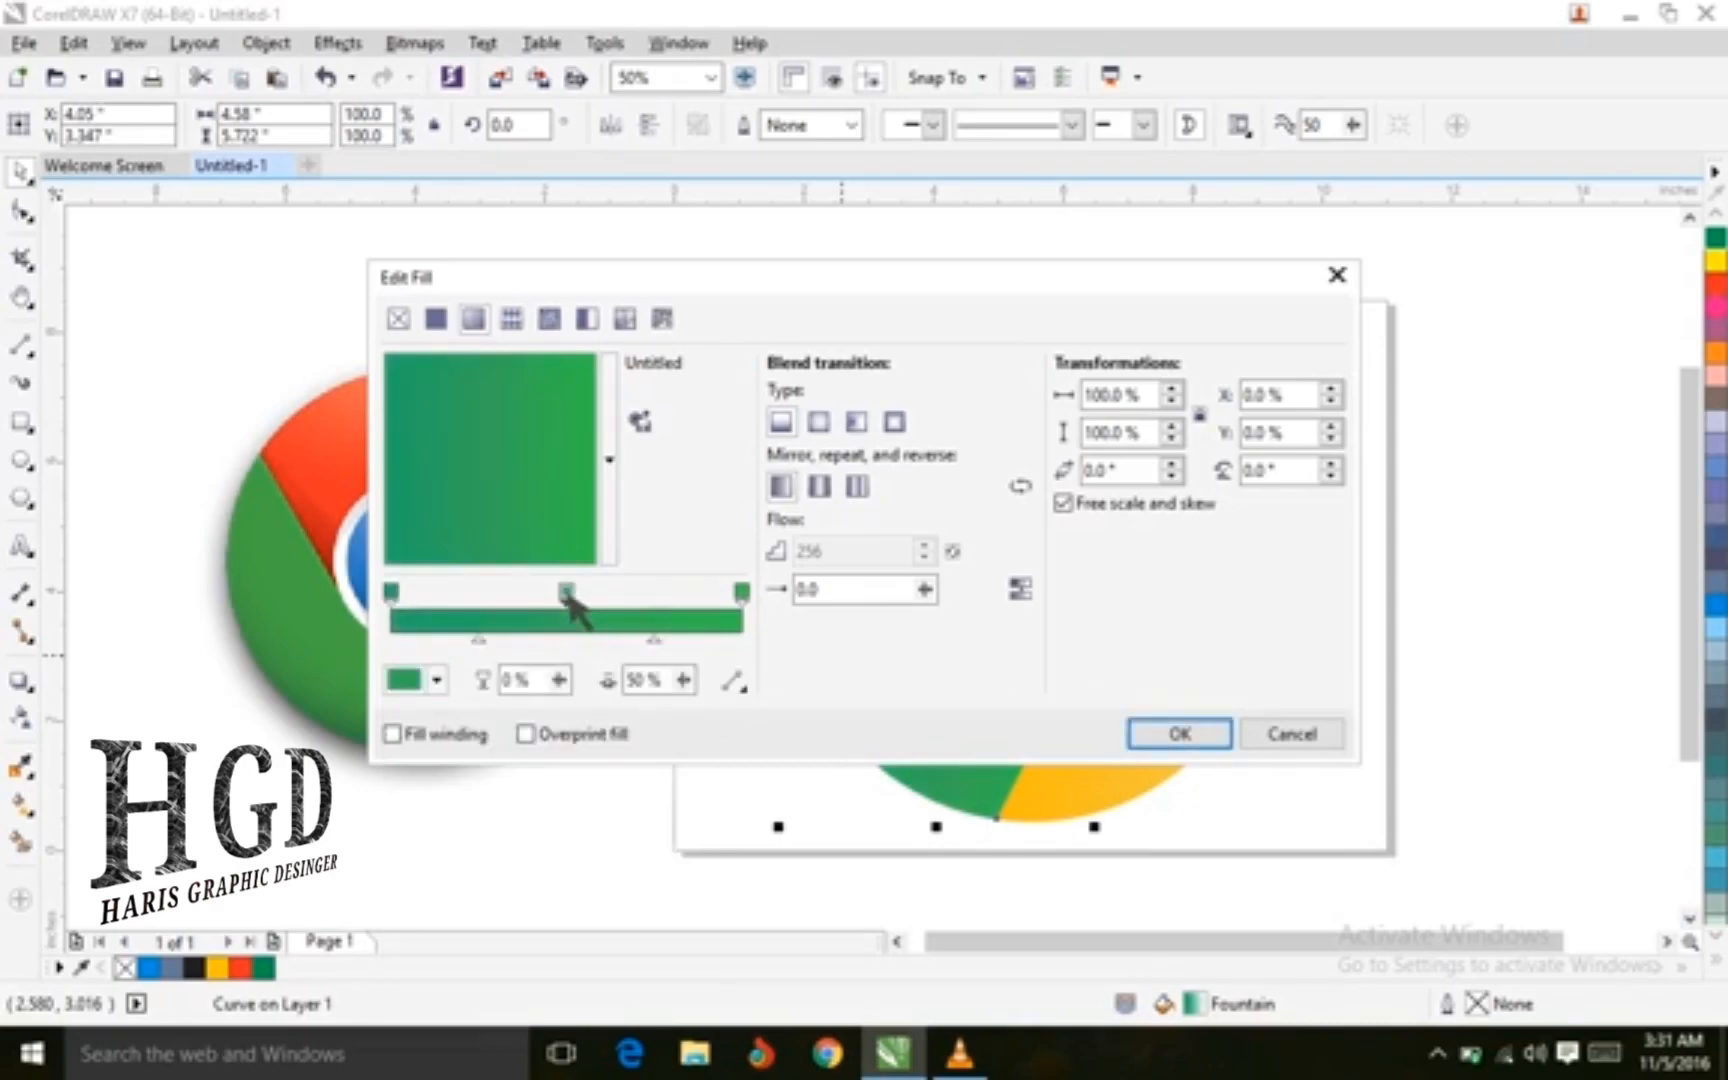
click(438, 681)
mouse_move(490, 850)
mouse_down()
mouse_move(472, 815)
mouse_move(489, 822)
mouse_up()
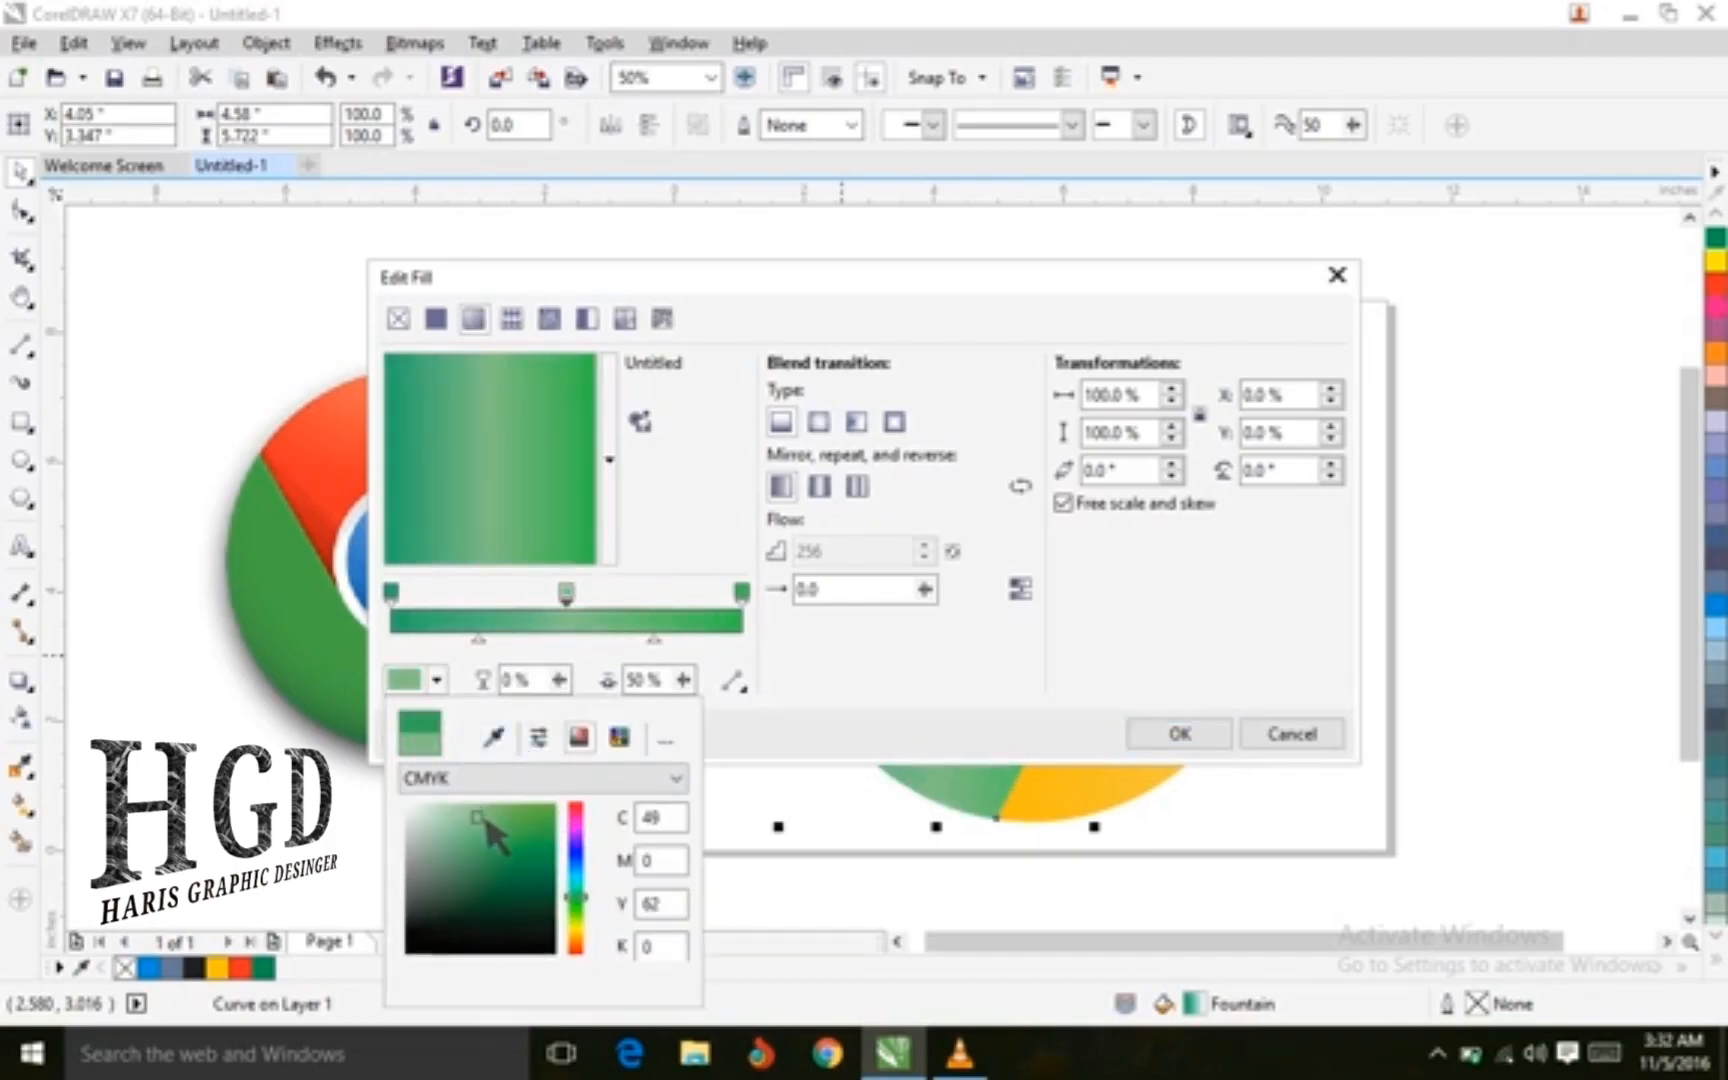
click(1174, 745)
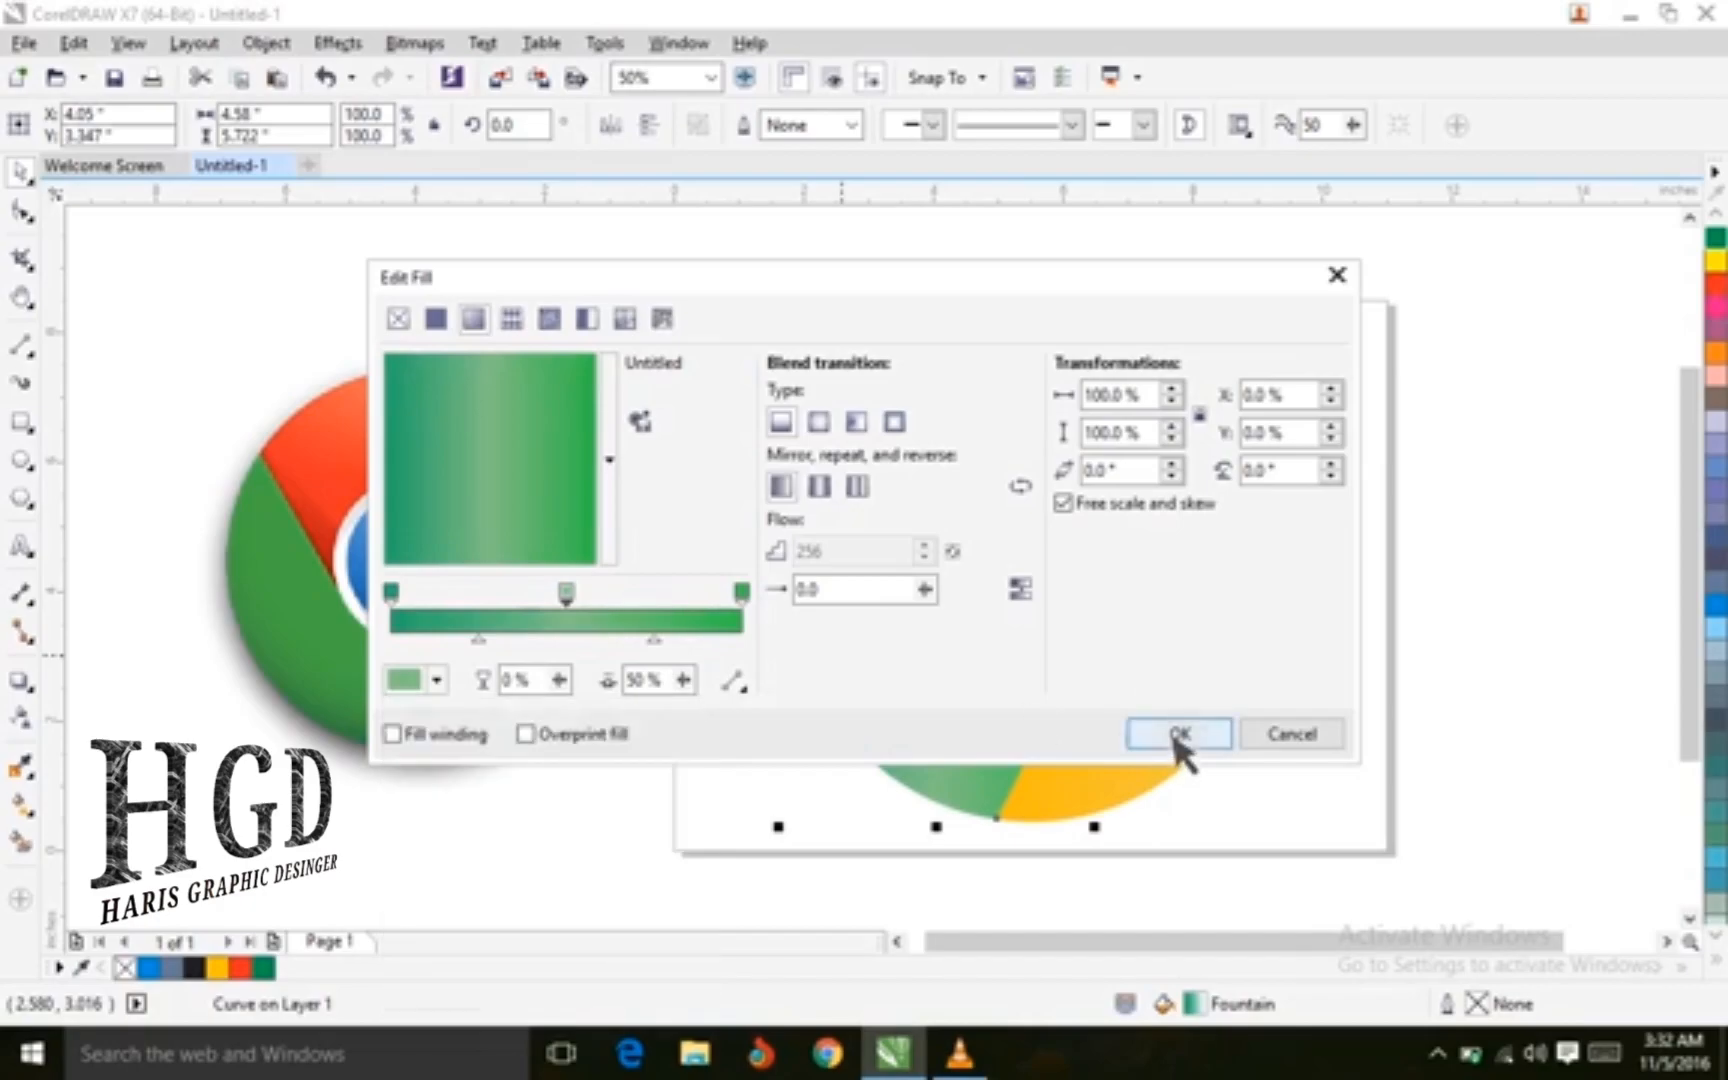
click(1178, 738)
click(1380, 460)
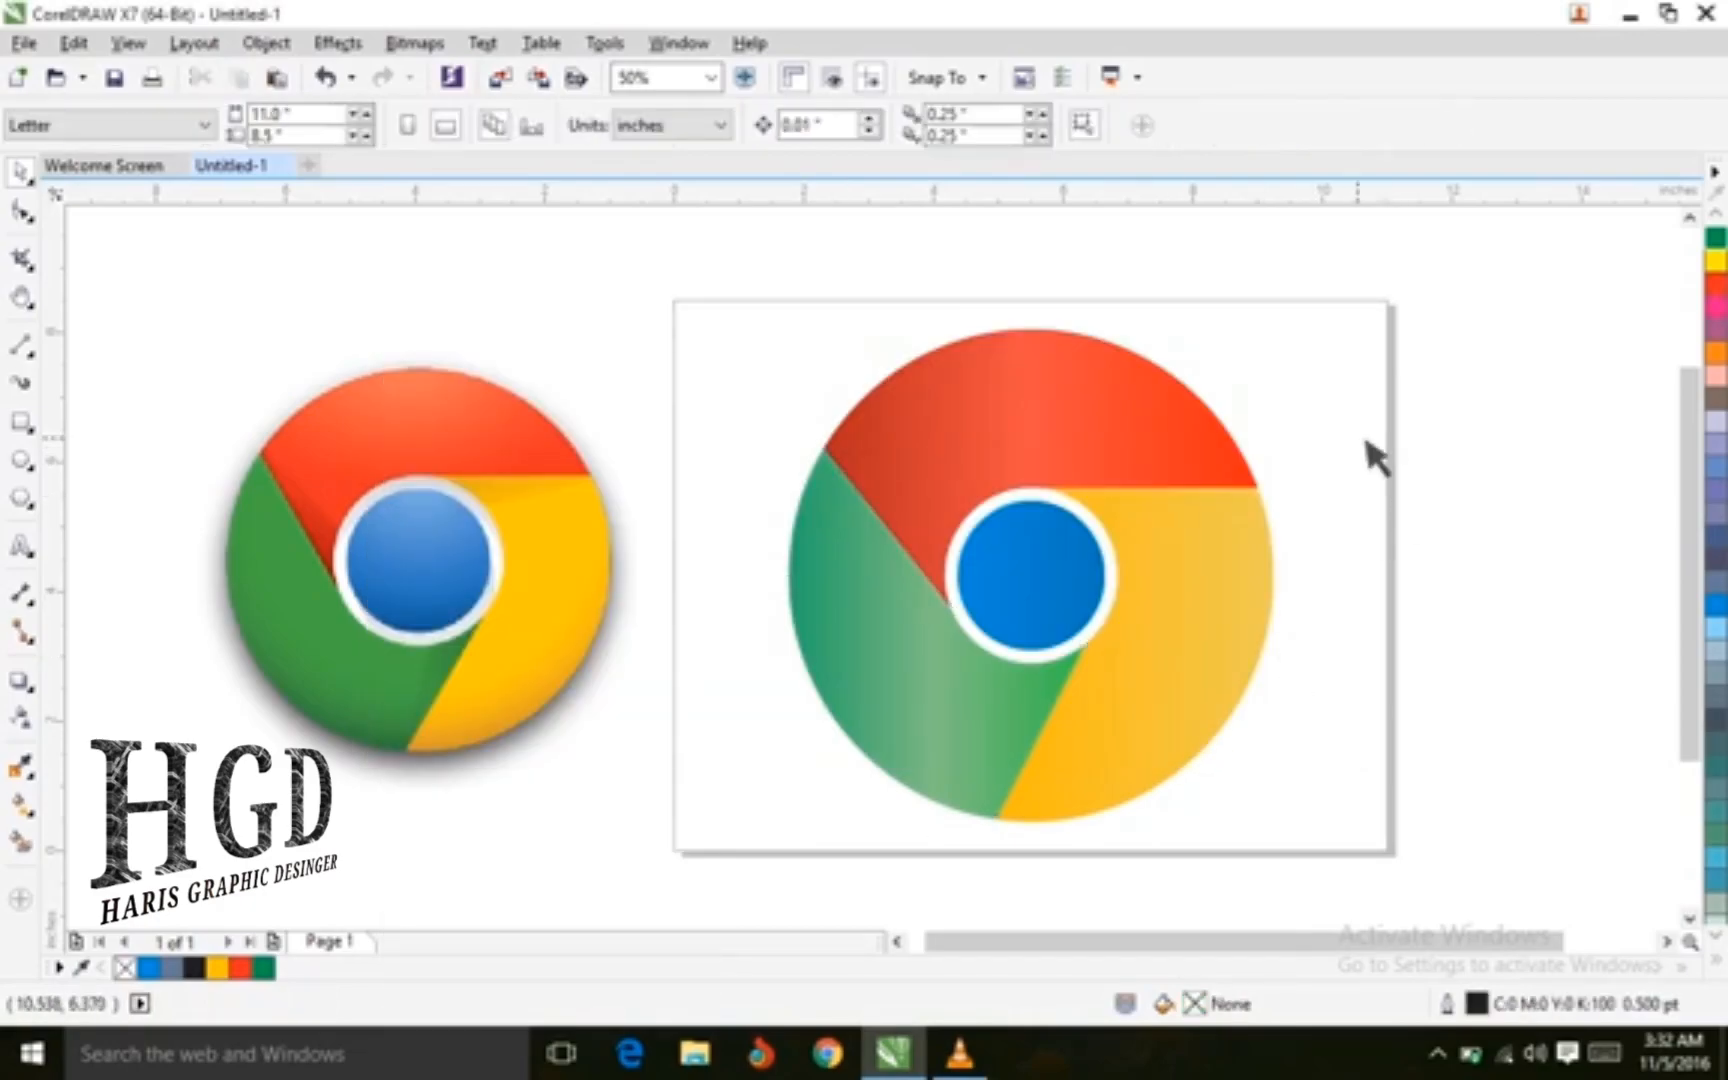